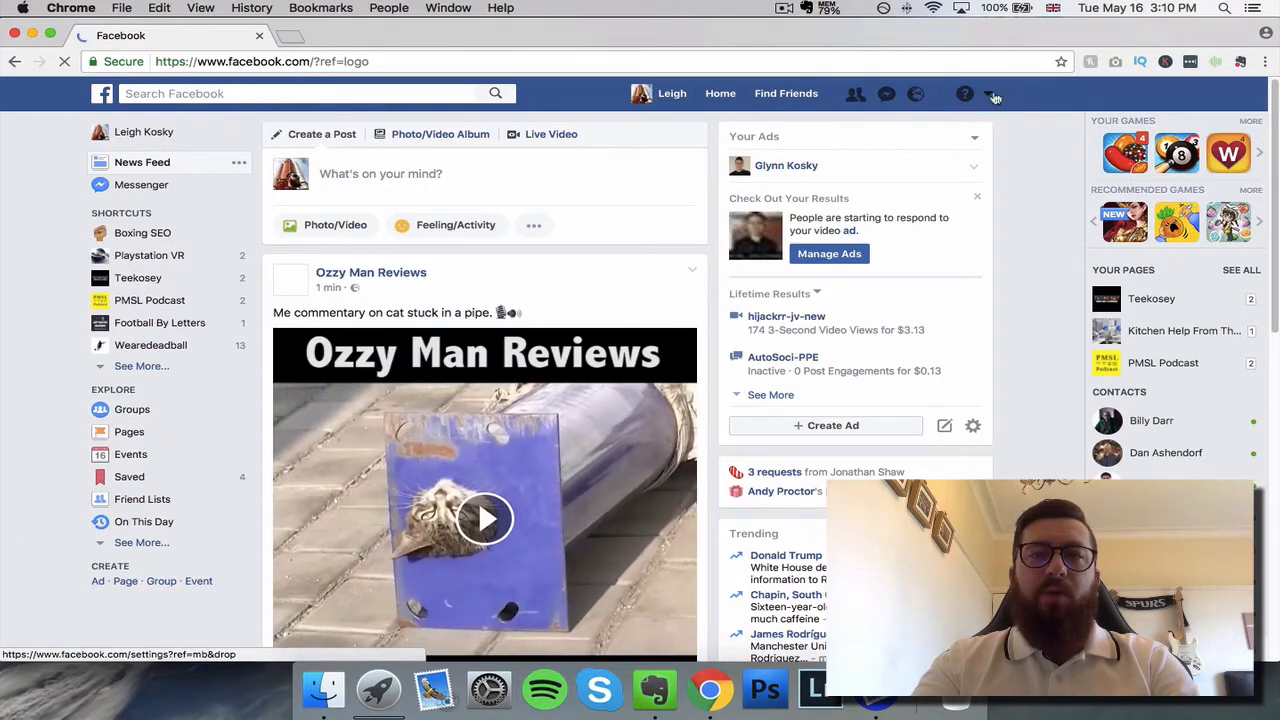
Step: Start creating a new Facebook Page and open the Local Business or Place form
{"action": "left_click", "coordinate": [993, 97]}
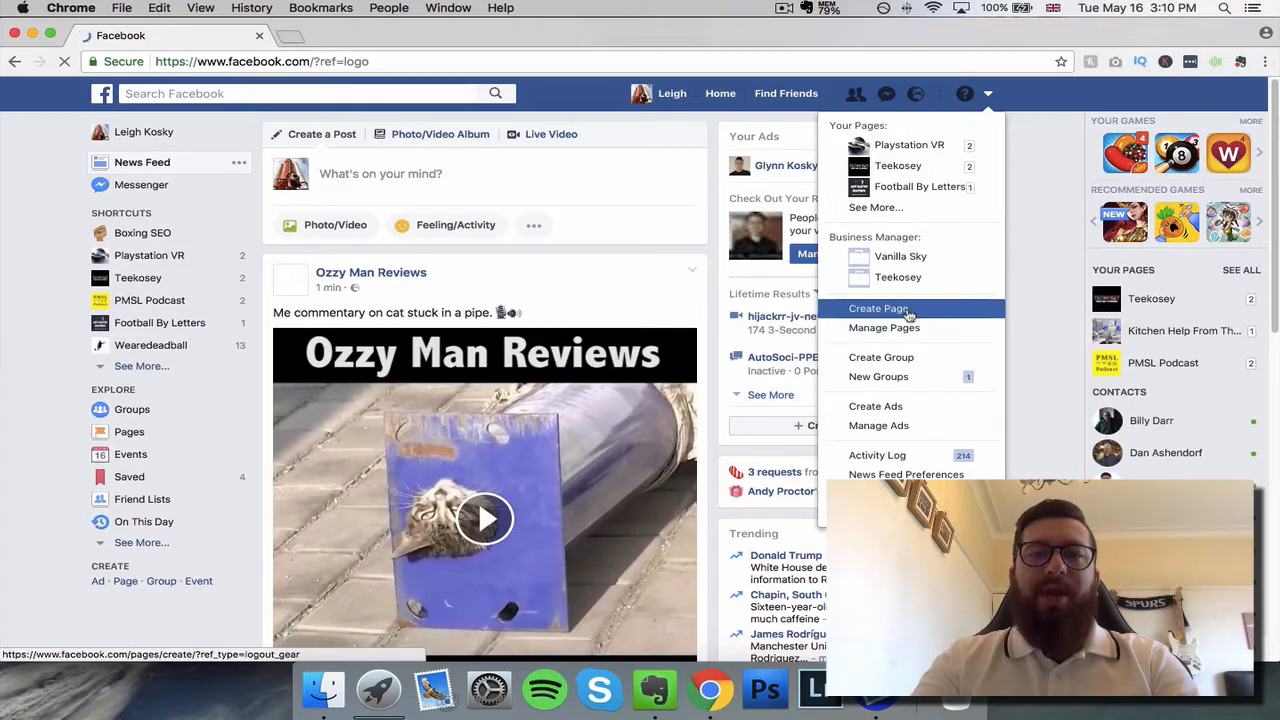
{"action": "left_click", "coordinate": [878, 309]}
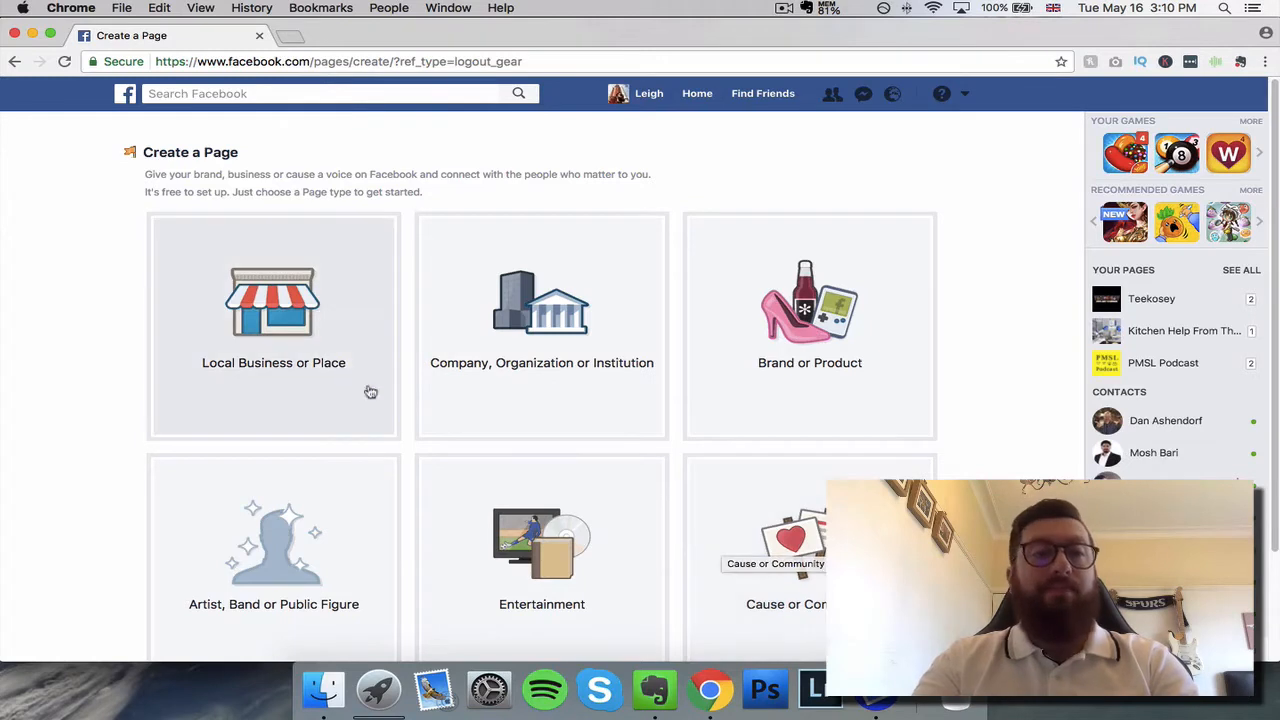
{"action": "left_click", "coordinate": [324, 326]}
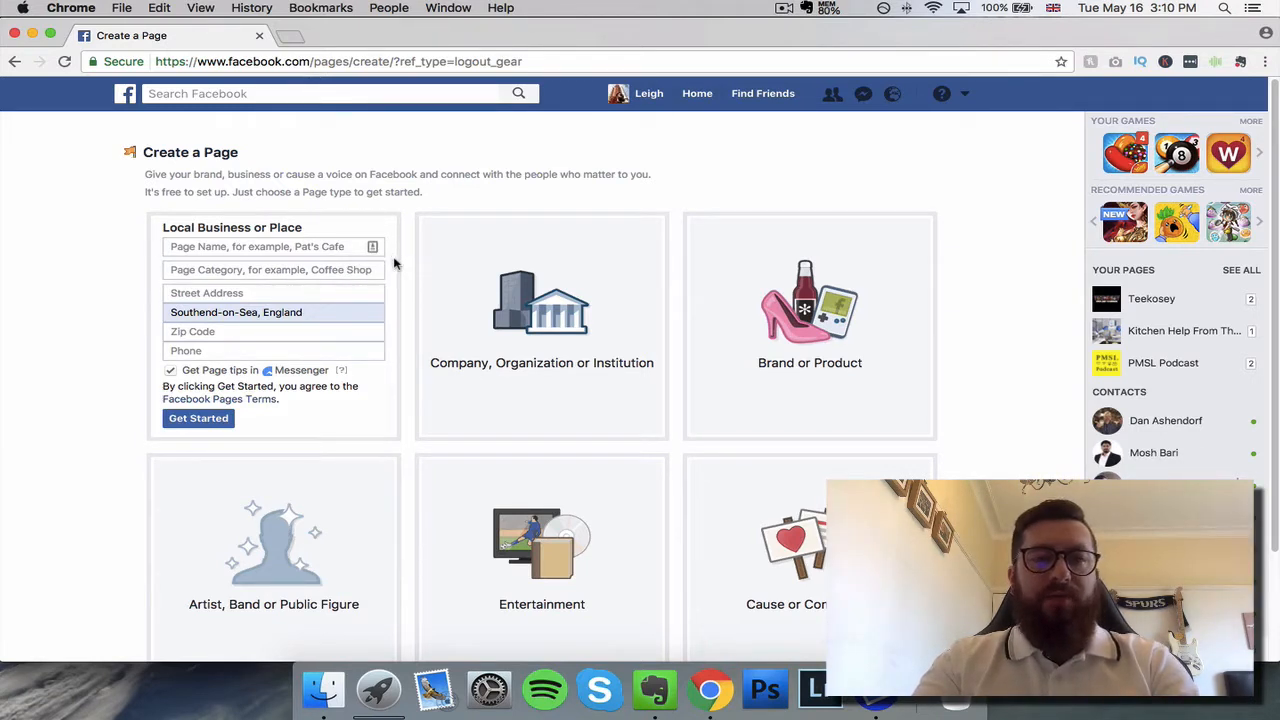
Step: Examine the categories offered for a Company, Organization or Institution page, leaving the category unset
{"action": "left_click", "coordinate": [615, 295]}
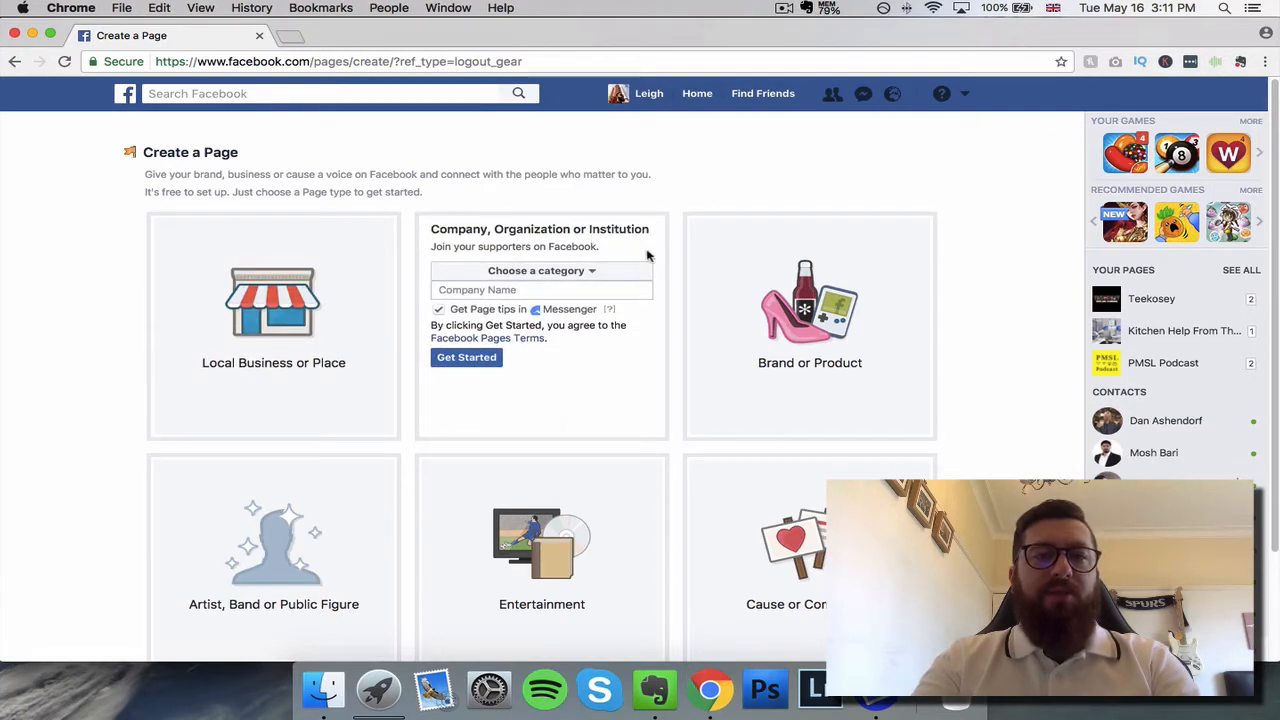
{"action": "left_click", "coordinate": [567, 273]}
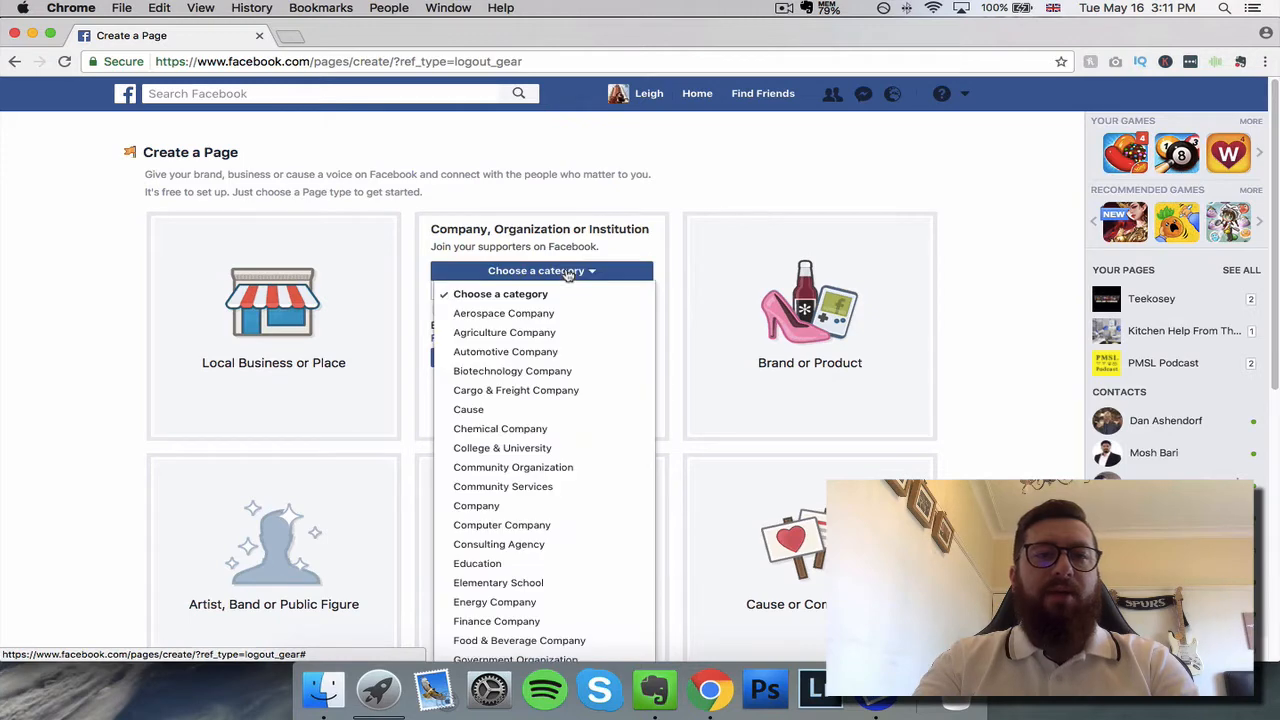
{"action": "scroll", "coordinate": [571, 350], "scroll_direction": "down", "scroll_amount": 7}
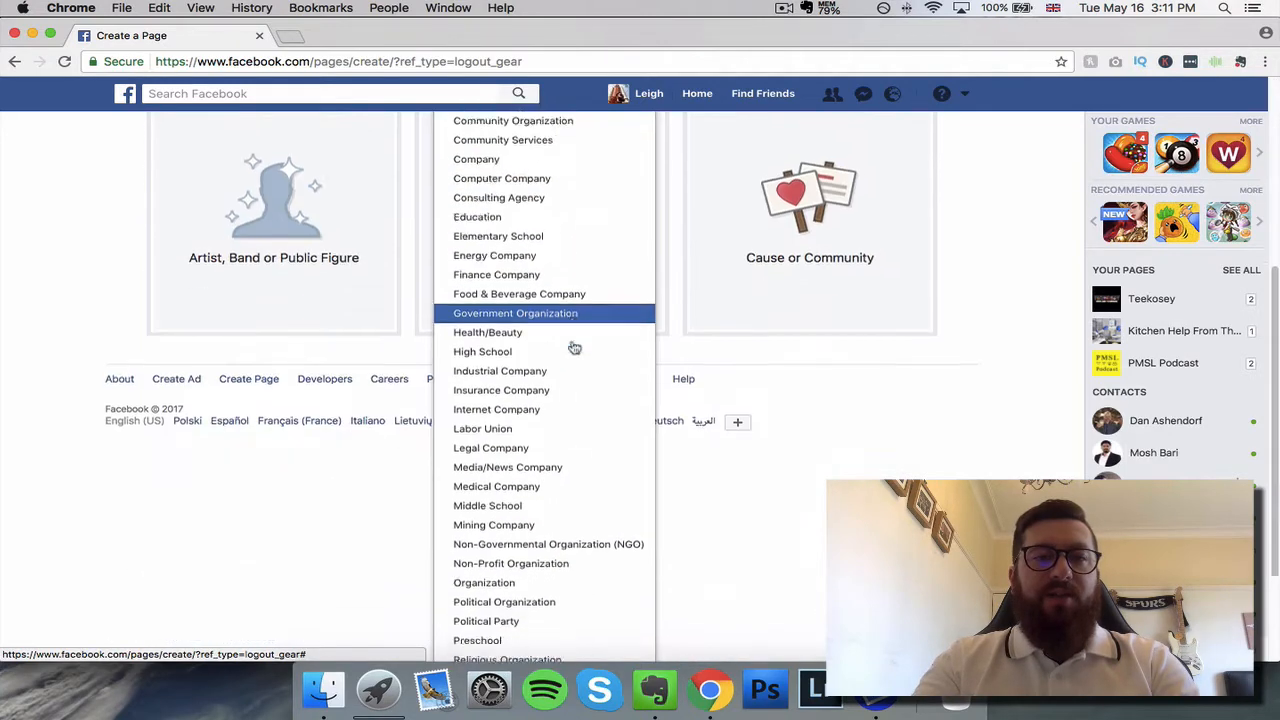
{"action": "scroll", "coordinate": [575, 347], "scroll_direction": "down", "scroll_amount": 3}
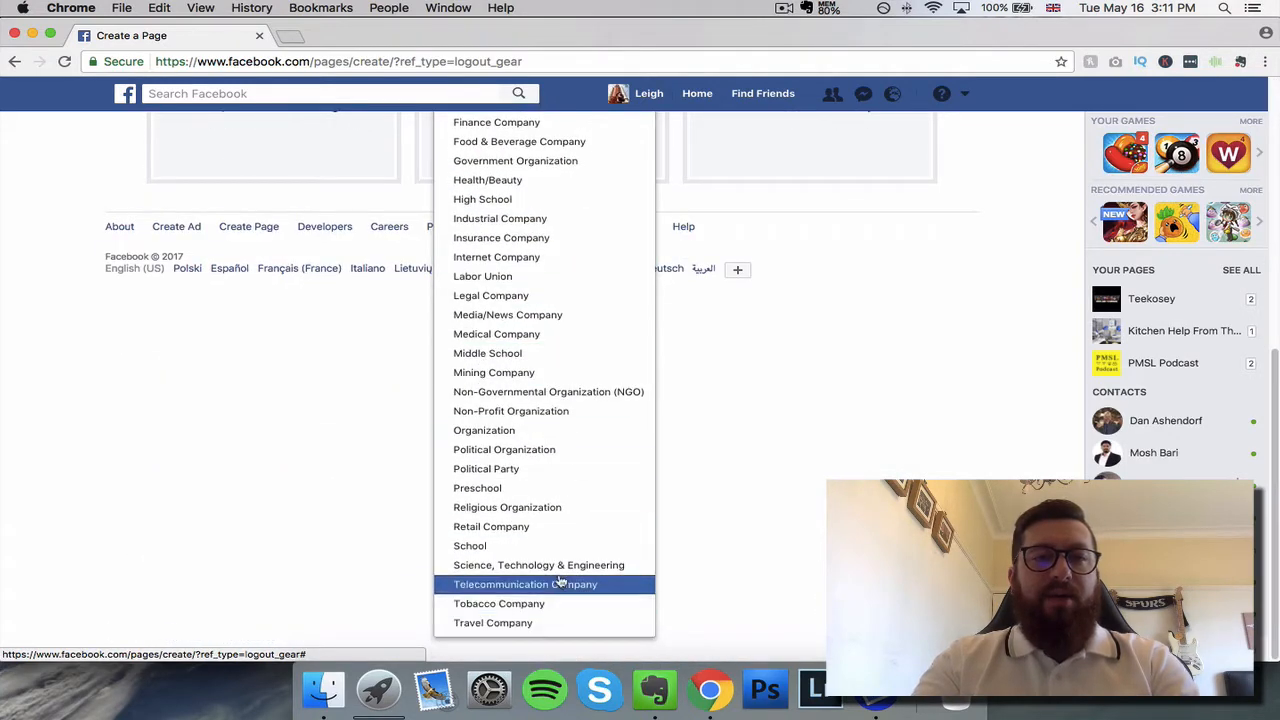
{"action": "scroll", "coordinate": [552, 380], "scroll_direction": "up", "scroll_amount": 4}
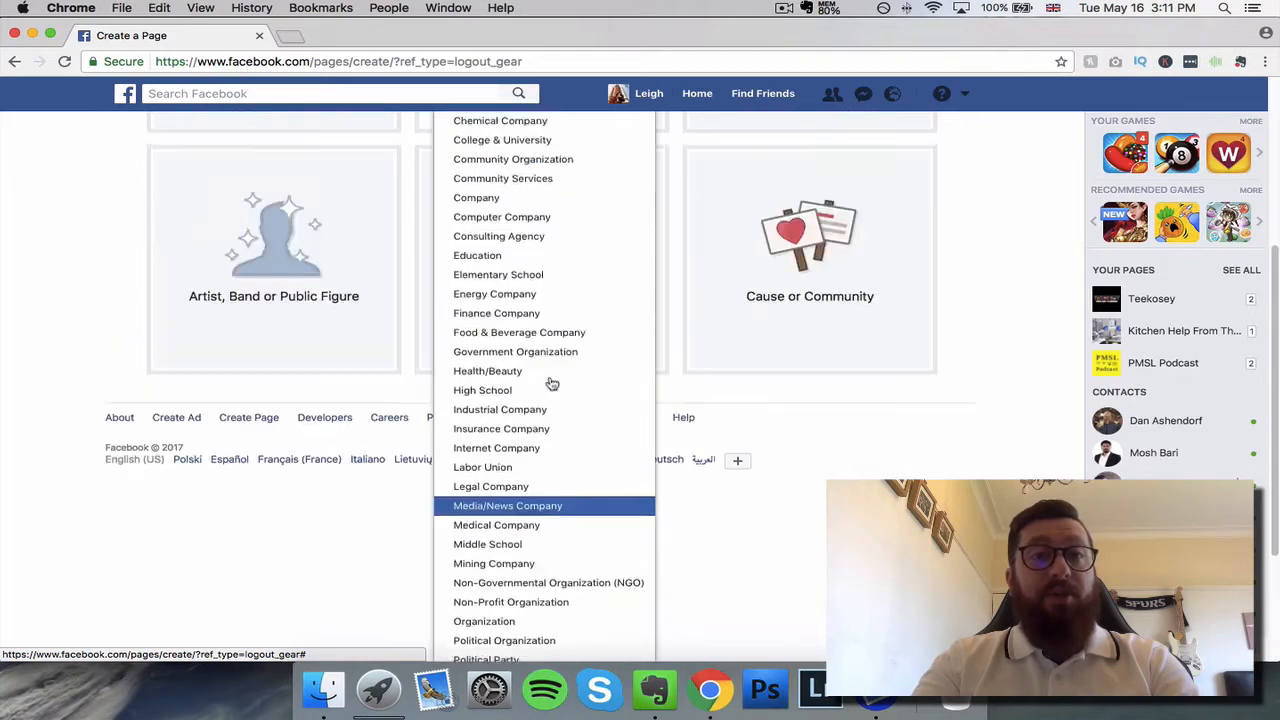
{"action": "scroll", "coordinate": [552, 383], "scroll_direction": "up", "scroll_amount": 6}
{"action": "left_click", "coordinate": [955, 347]}
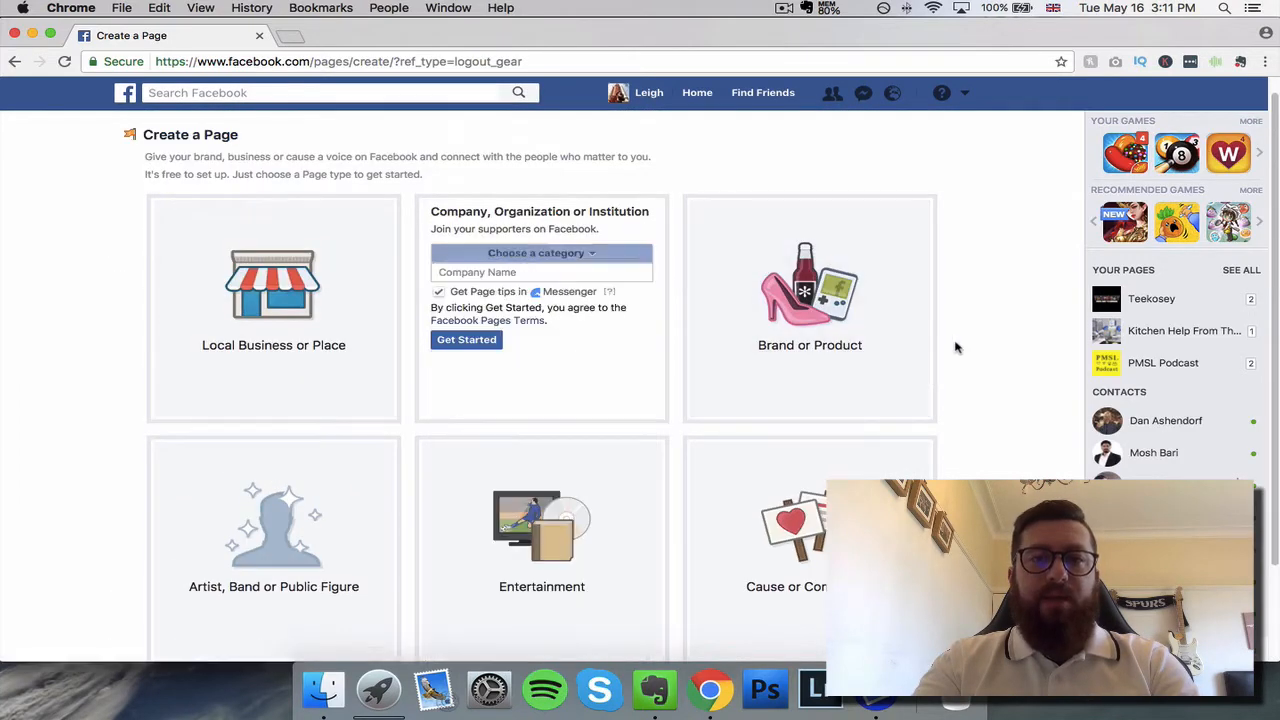
Step: Look through the categories offered for a Brand or Product page
{"action": "left_click", "coordinate": [833, 318]}
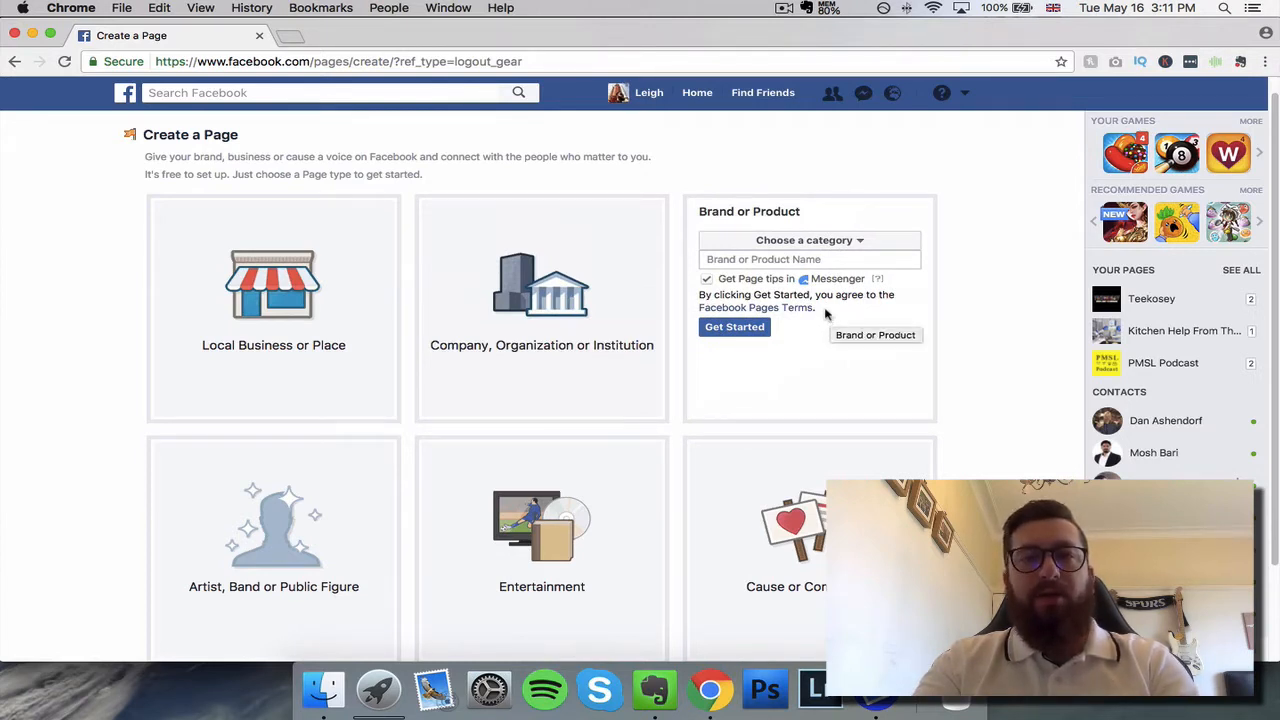
{"action": "left_click", "coordinate": [836, 243]}
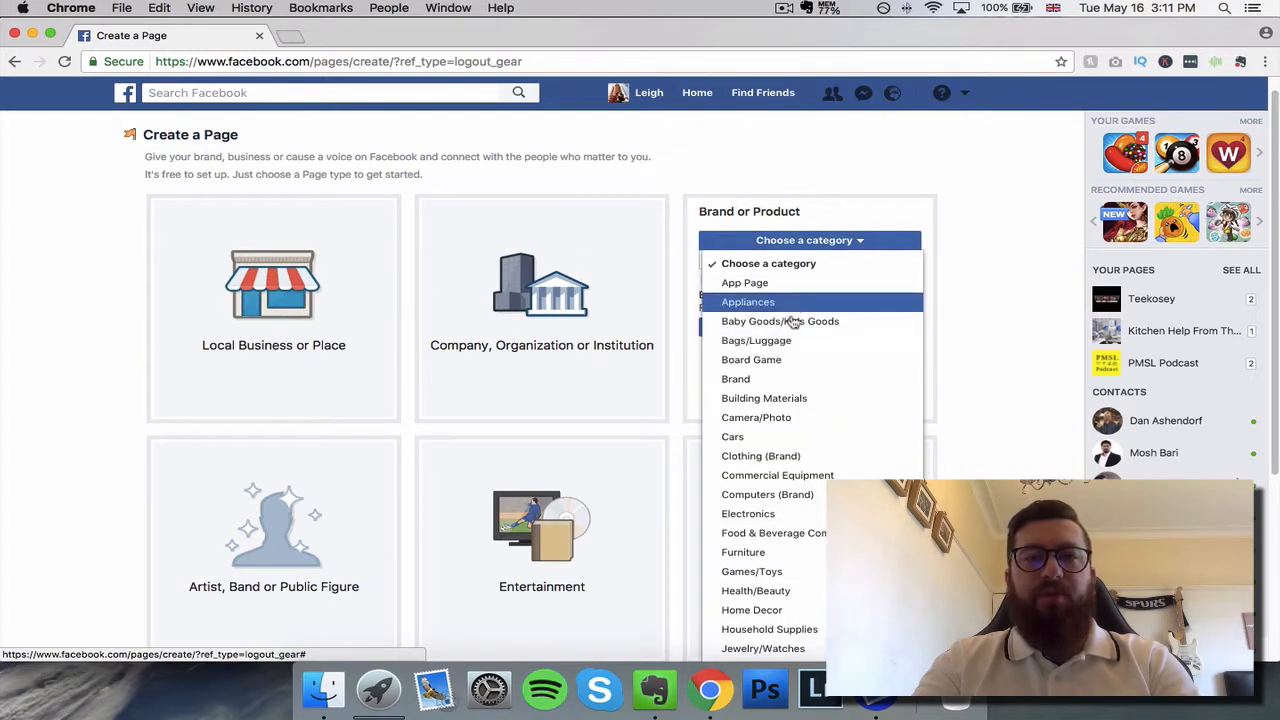
{"action": "scroll", "coordinate": [790, 440], "scroll_direction": "down", "scroll_amount": 6}
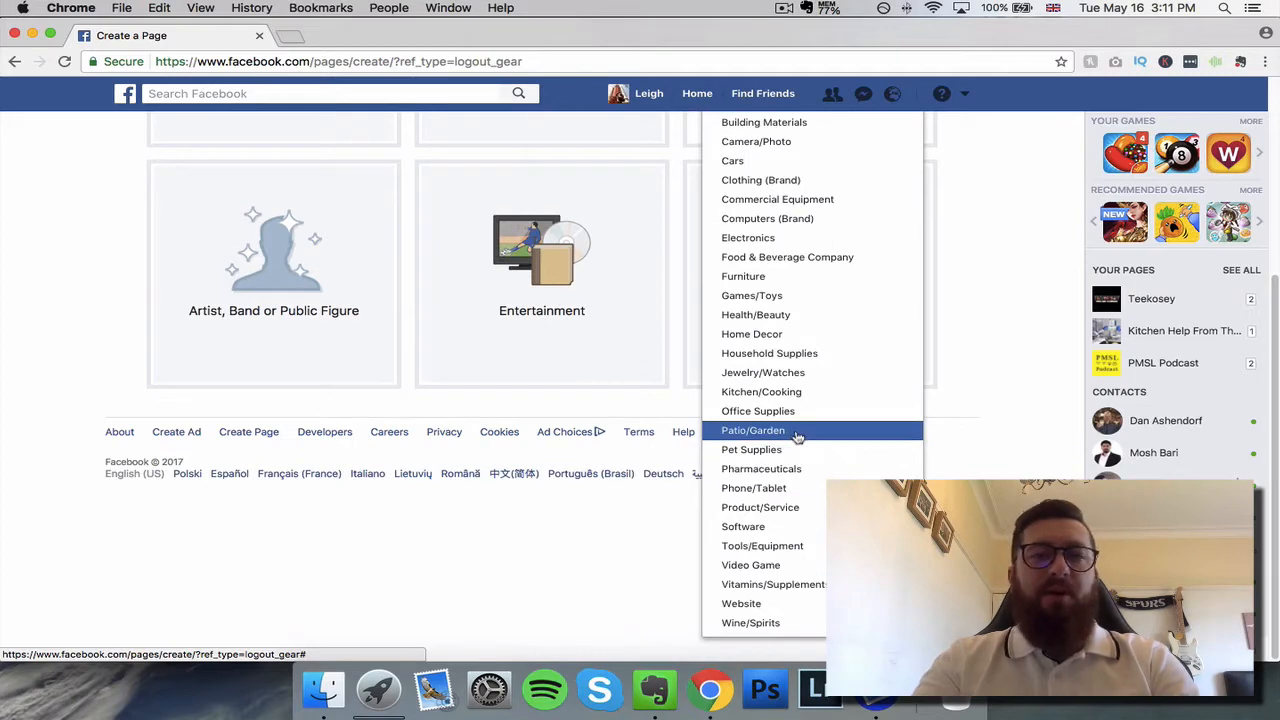
{"action": "scroll", "coordinate": [797, 437], "scroll_direction": "up", "scroll_amount": 6}
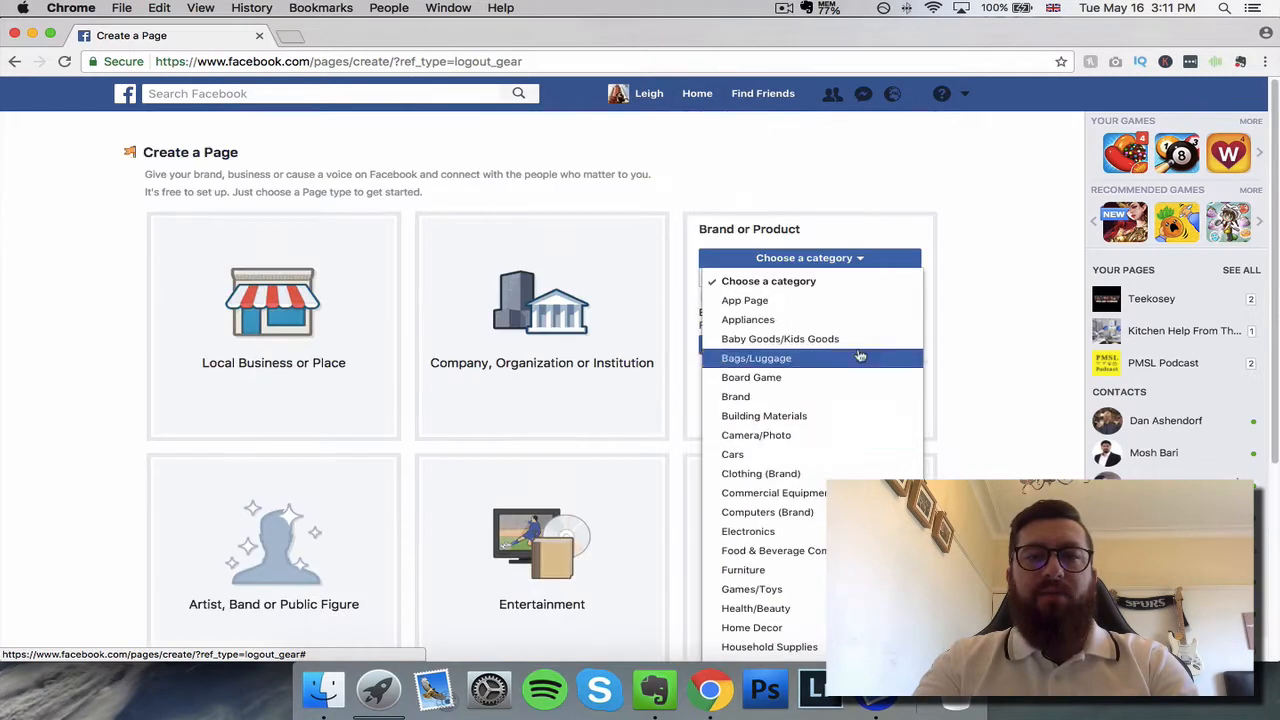
{"action": "left_click", "coordinate": [920, 300]}
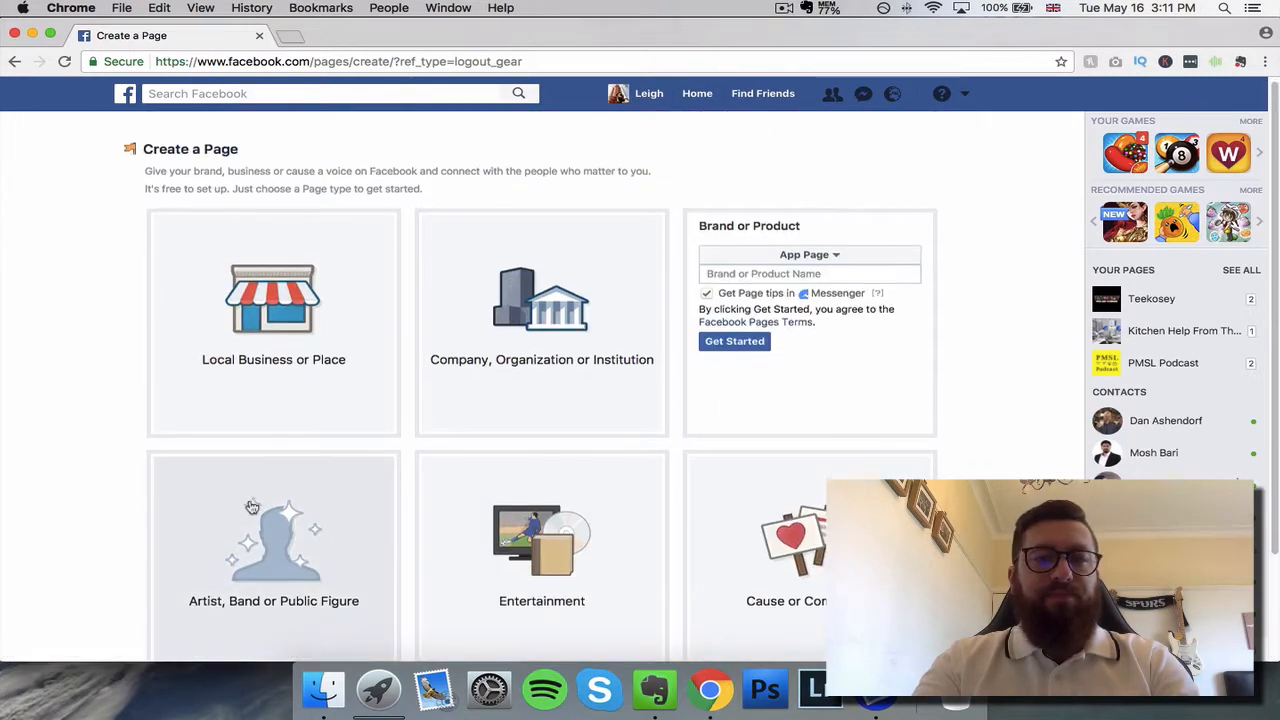
Step: Examine the categories offered for an Artist, Band or Public Figure page without choosing one
{"action": "scroll", "coordinate": [350, 514], "scroll_direction": "down", "scroll_amount": 2}
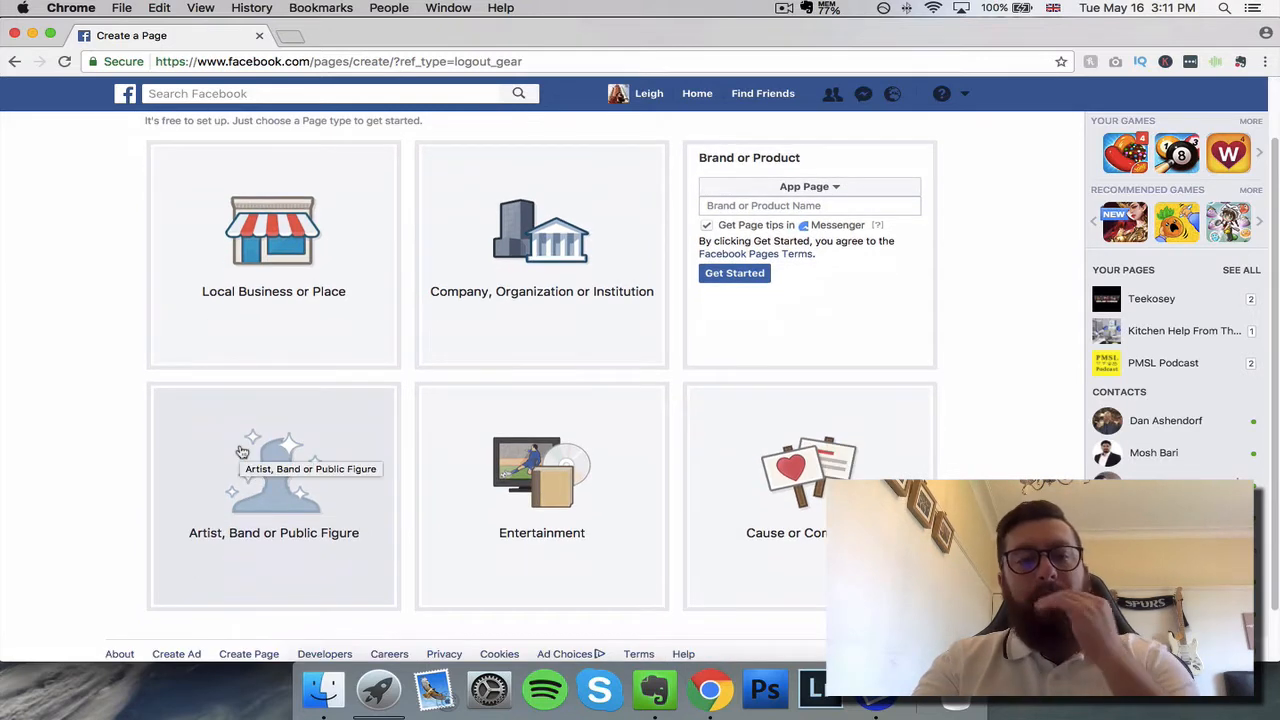
{"action": "left_click", "coordinate": [290, 483]}
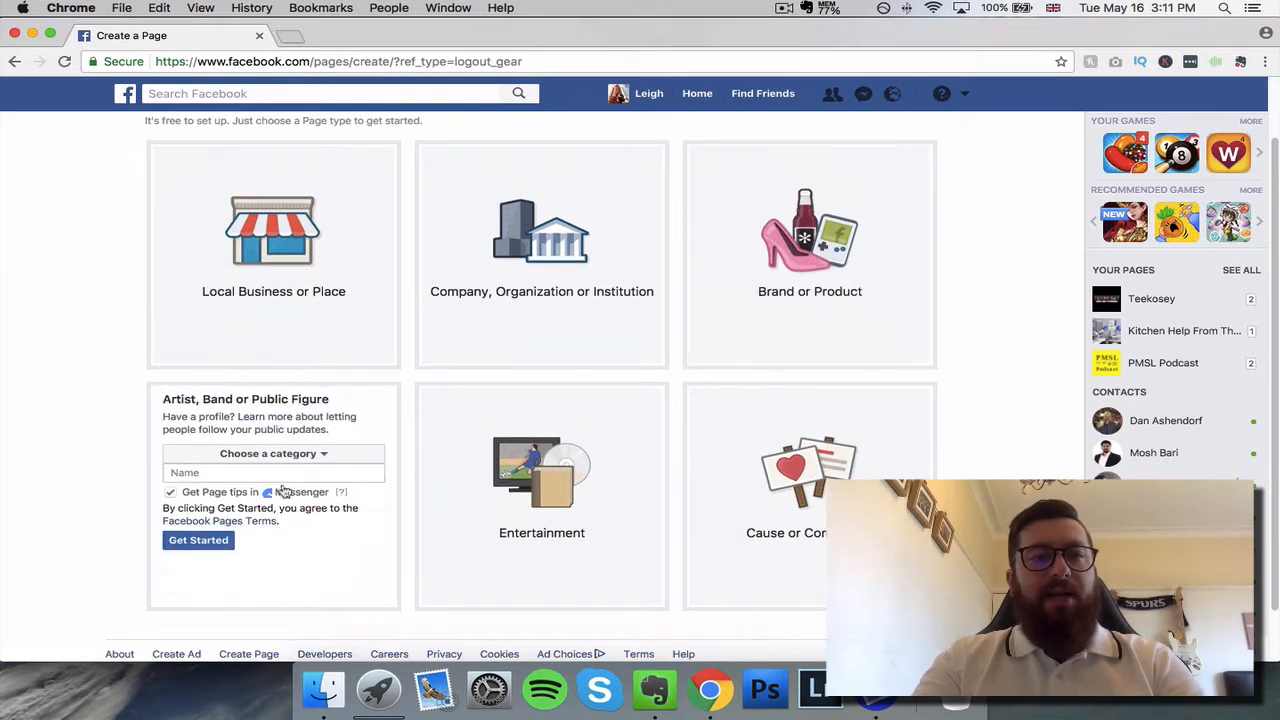
{"action": "left_click", "coordinate": [336, 458]}
{"action": "scroll", "coordinate": [266, 490], "scroll_direction": "down", "scroll_amount": 1}
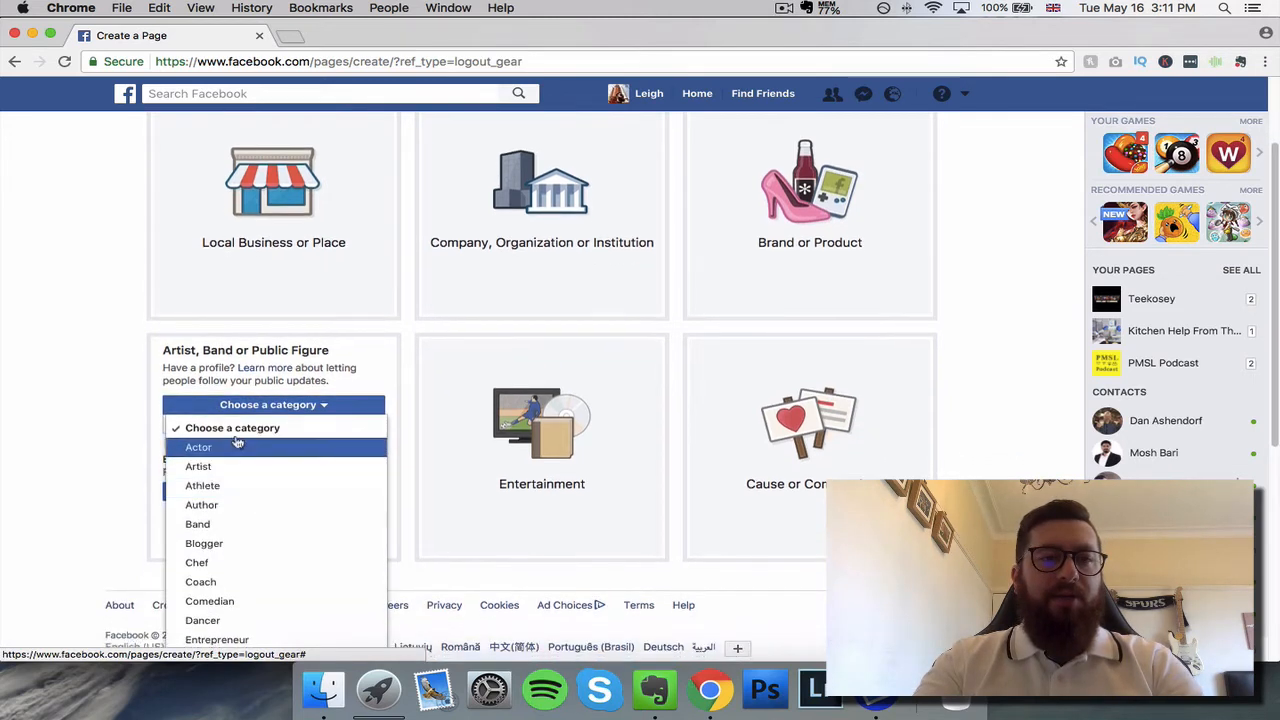
{"action": "scroll", "coordinate": [258, 528], "scroll_direction": "down", "scroll_amount": 1}
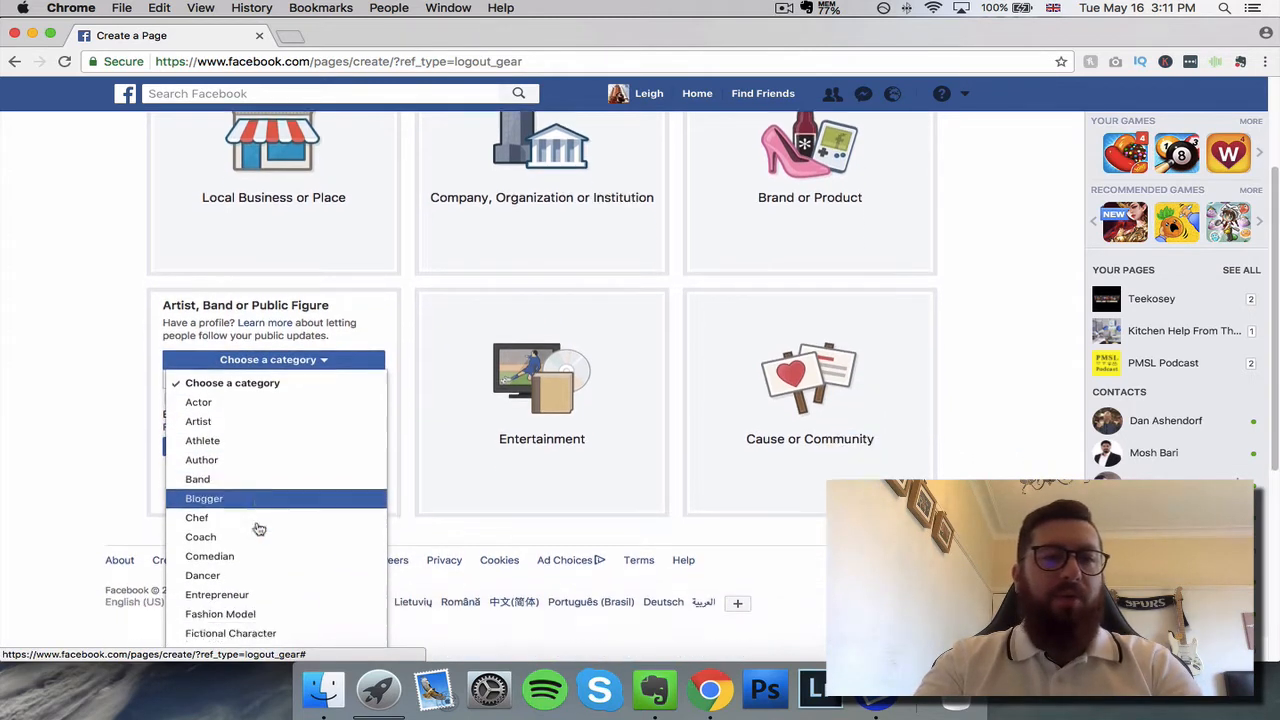
{"action": "scroll", "coordinate": [258, 525], "scroll_direction": "down", "scroll_amount": 1}
{"action": "scroll", "coordinate": [280, 575], "scroll_direction": "down", "scroll_amount": 1}
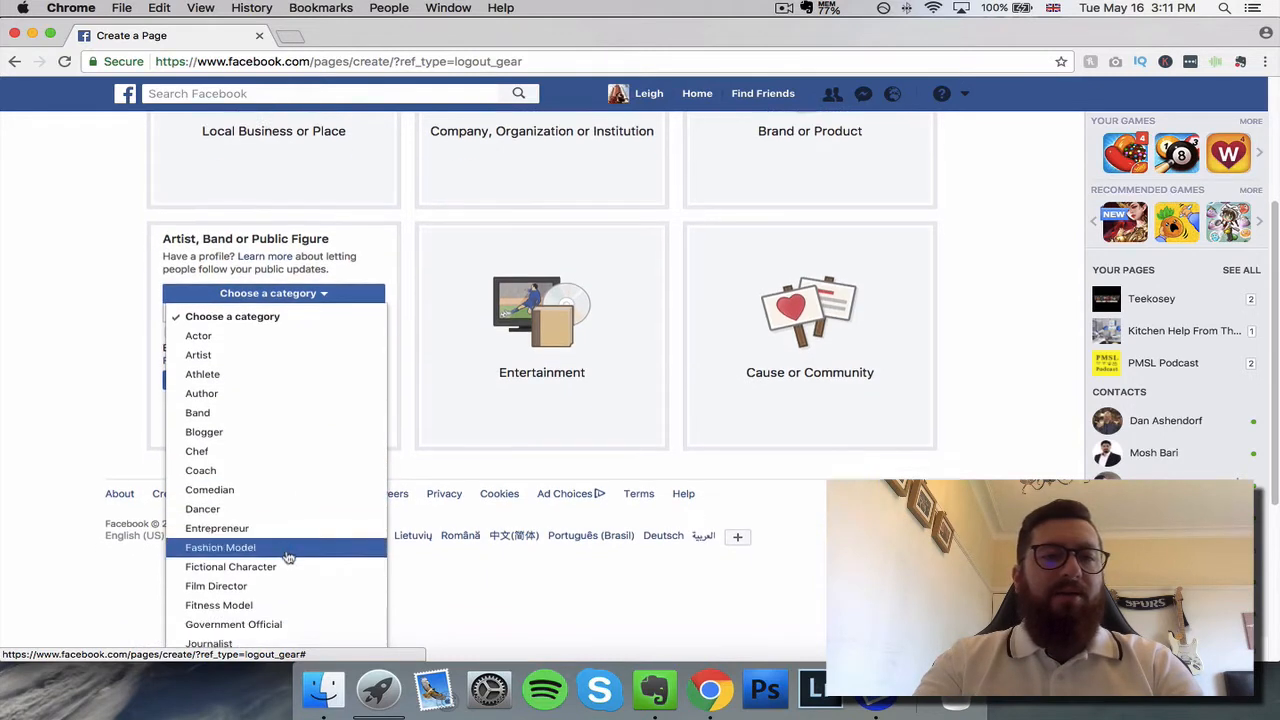
{"action": "scroll", "coordinate": [288, 557], "scroll_direction": "down", "scroll_amount": 1}
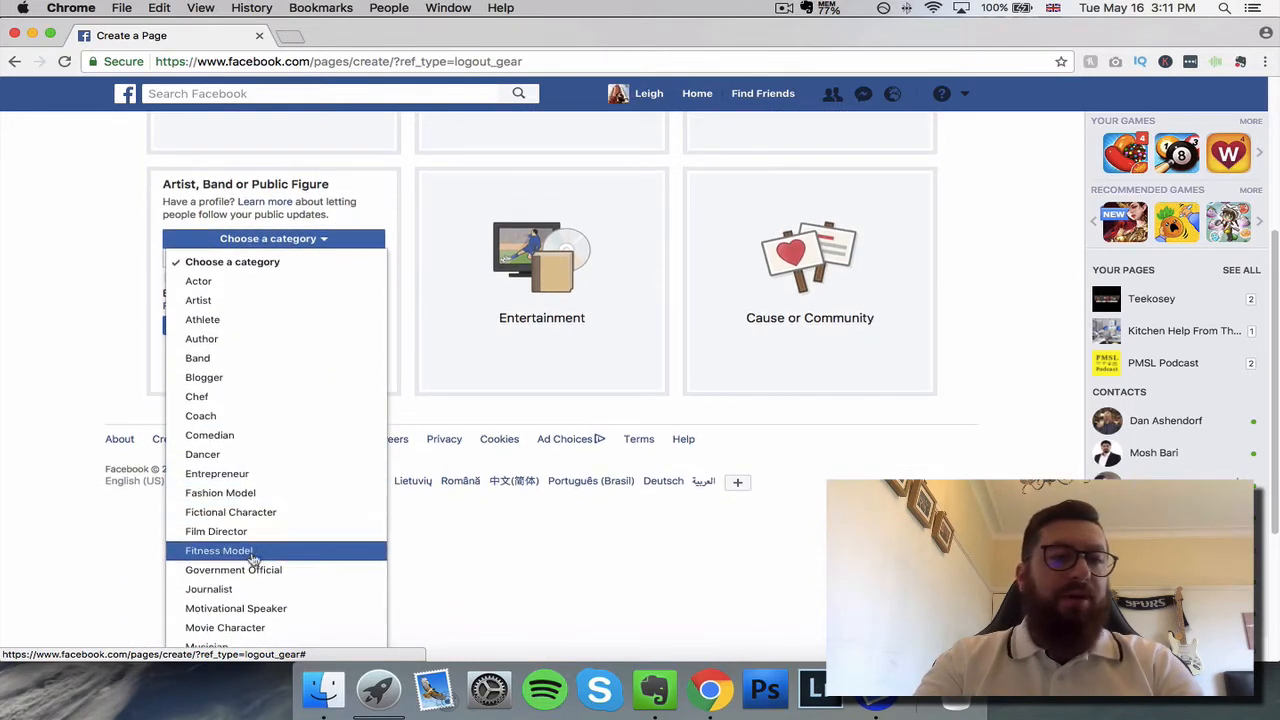
{"action": "scroll", "coordinate": [255, 592], "scroll_direction": "down", "scroll_amount": 2}
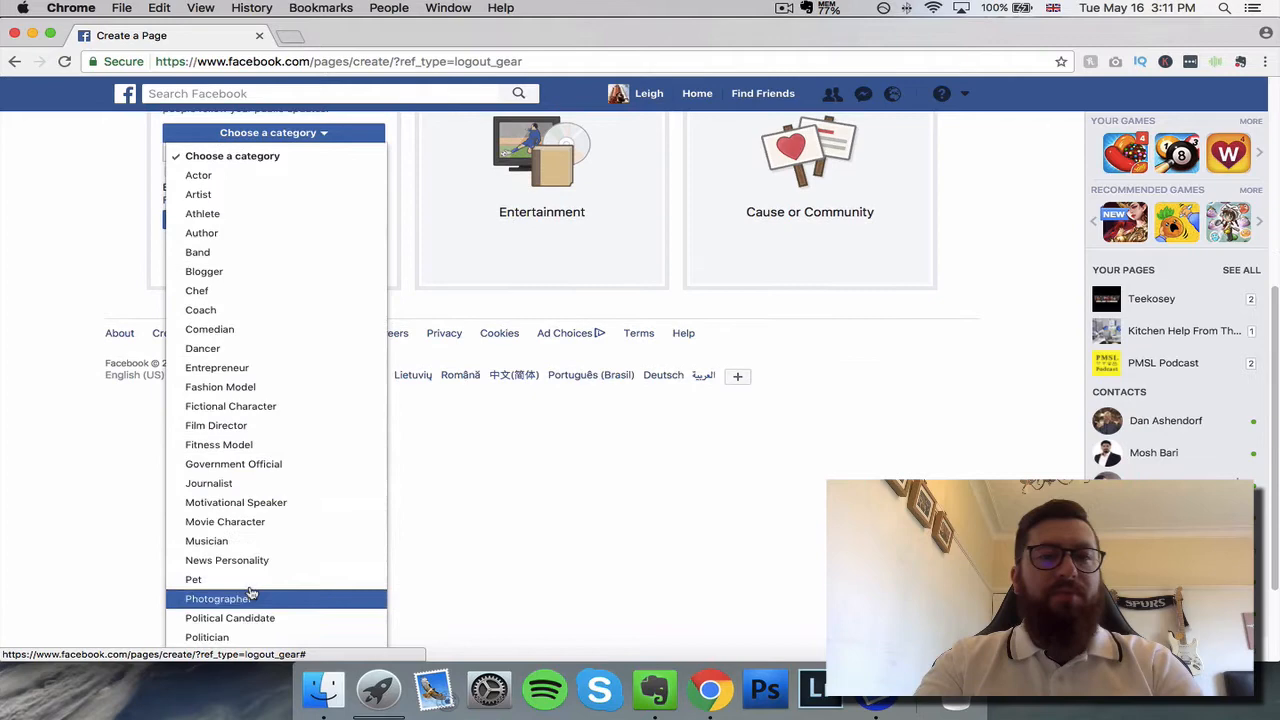
{"action": "left_click", "coordinate": [644, 528]}
Step: Look through the Entertainment page categories and view the Cause or Community form
{"action": "left_click", "coordinate": [545, 440]}
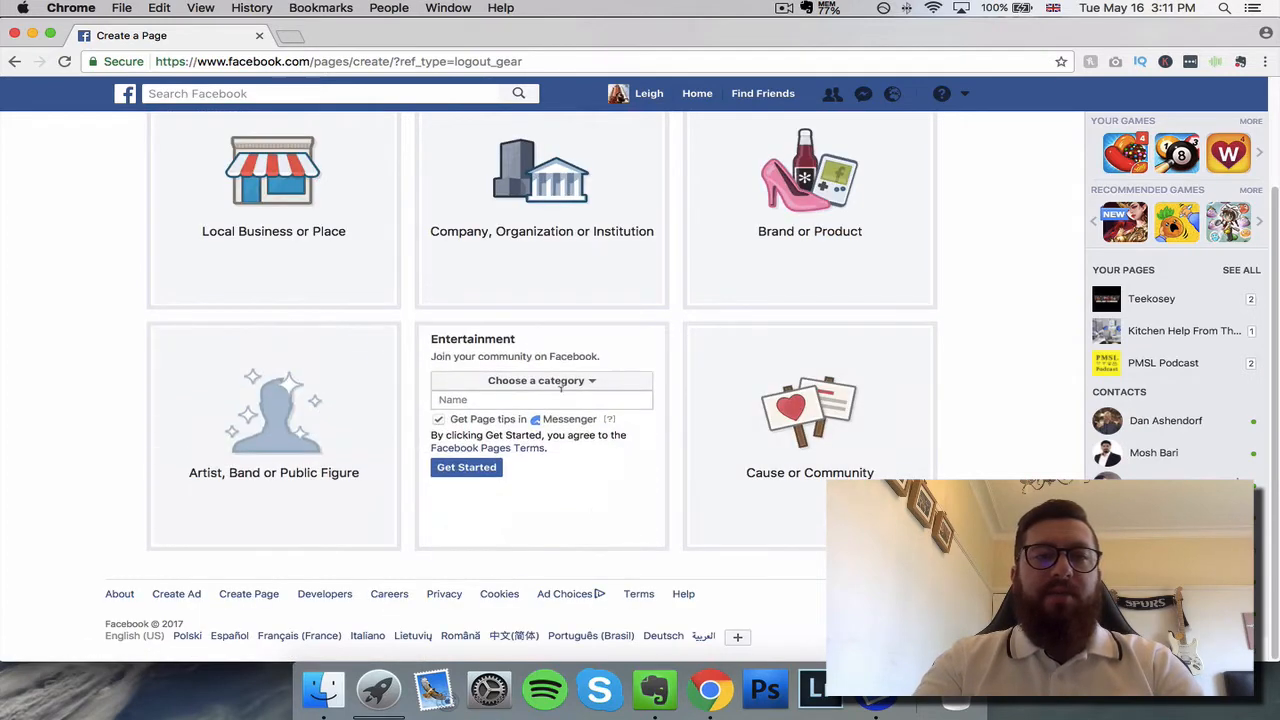
{"action": "left_click", "coordinate": [561, 385]}
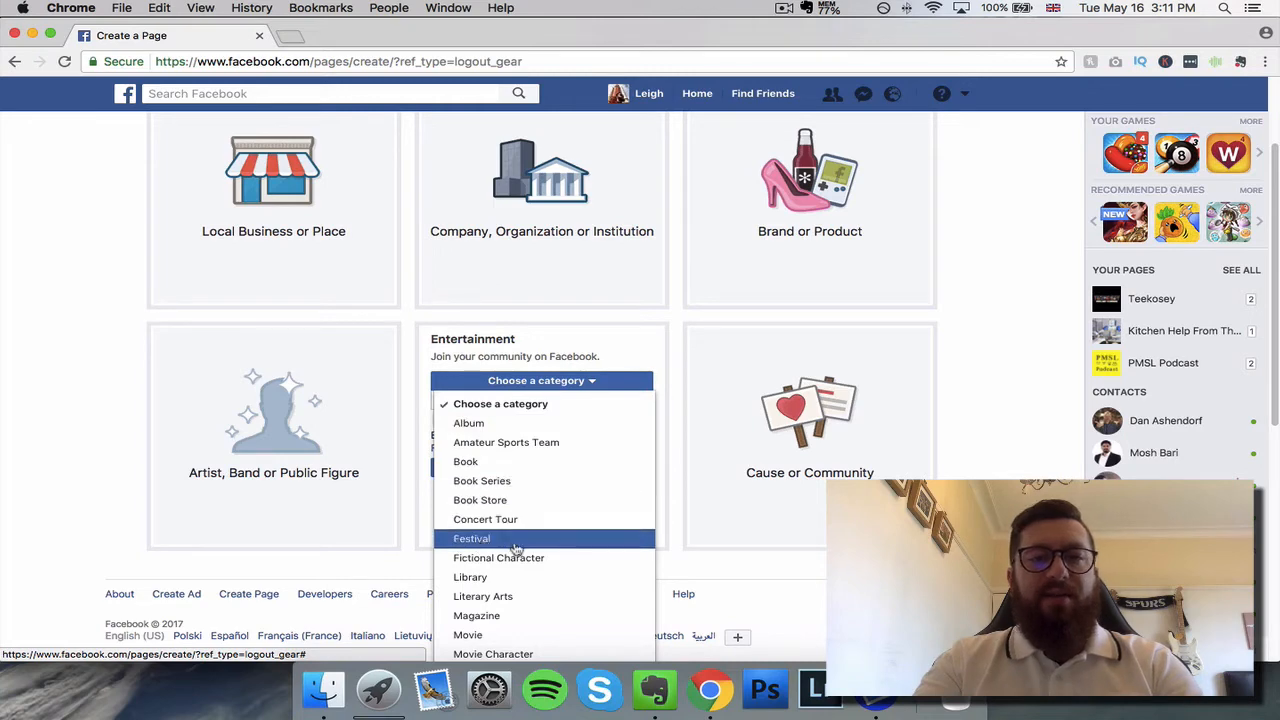
{"action": "scroll", "coordinate": [533, 465], "scroll_direction": "down", "scroll_amount": 5}
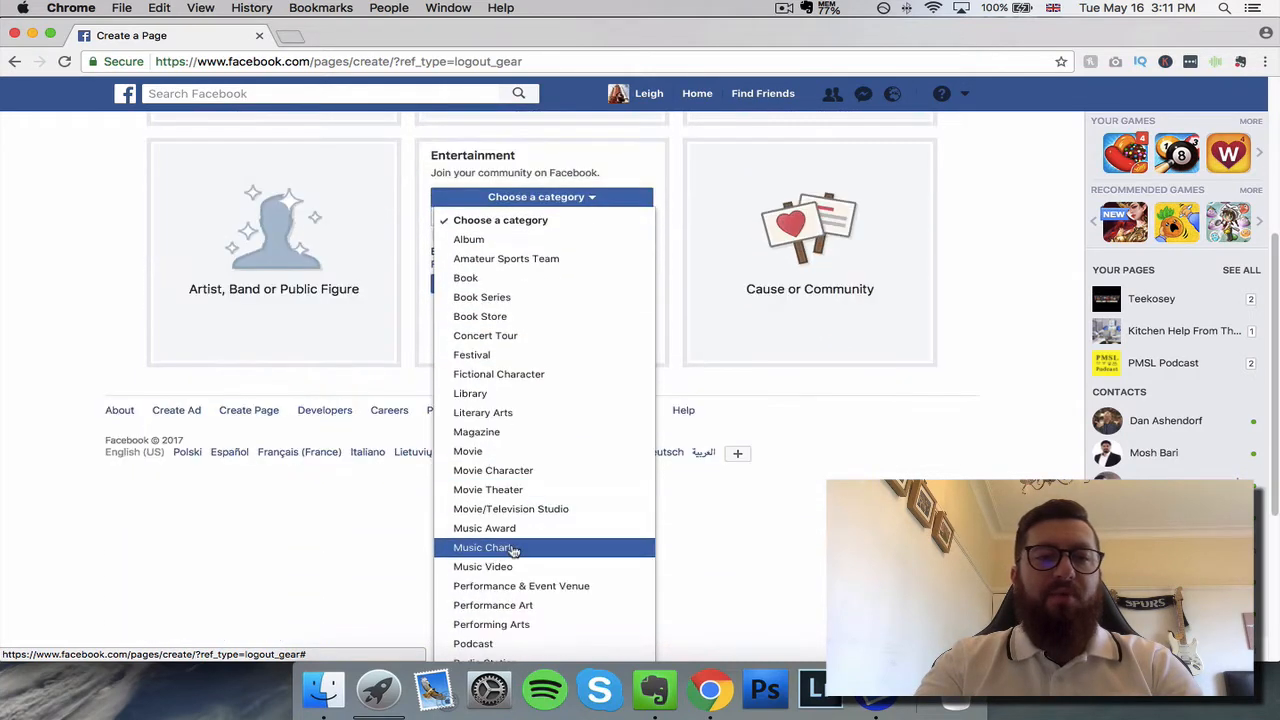
{"action": "left_click", "coordinate": [808, 523]}
{"action": "scroll", "coordinate": [820, 480], "scroll_direction": "up", "scroll_amount": 5}
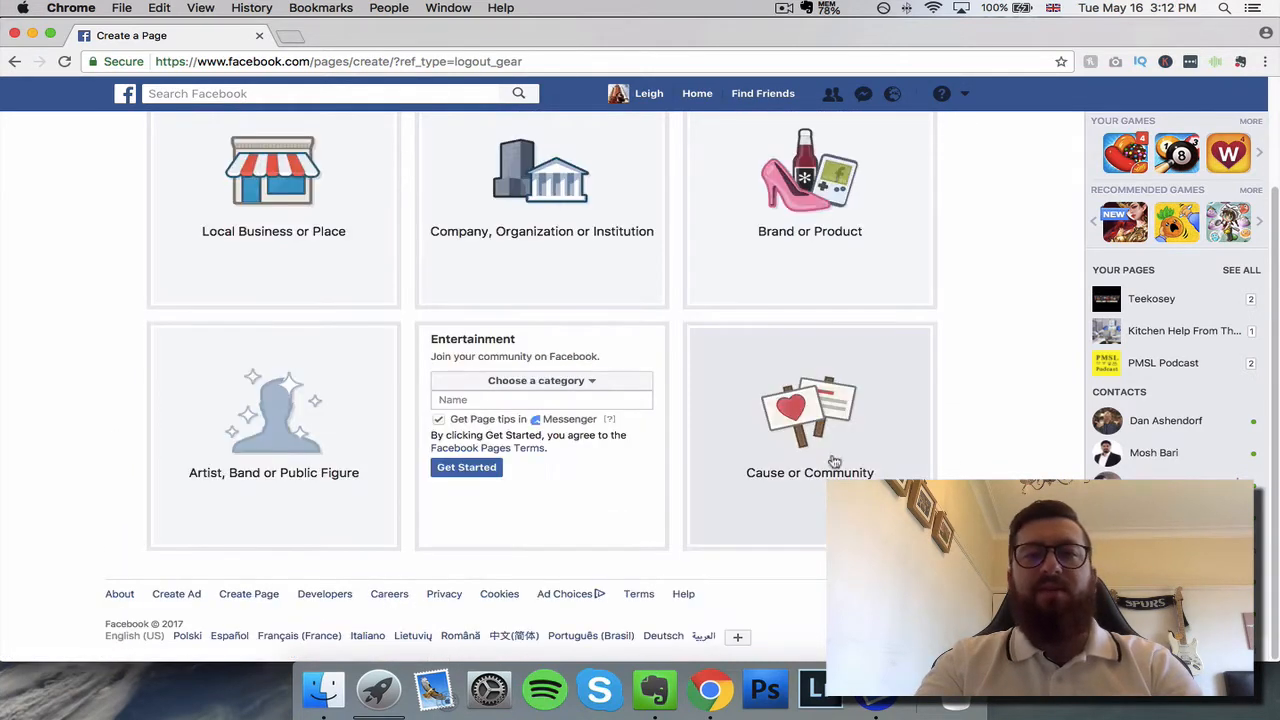
{"action": "left_click", "coordinate": [790, 418]}
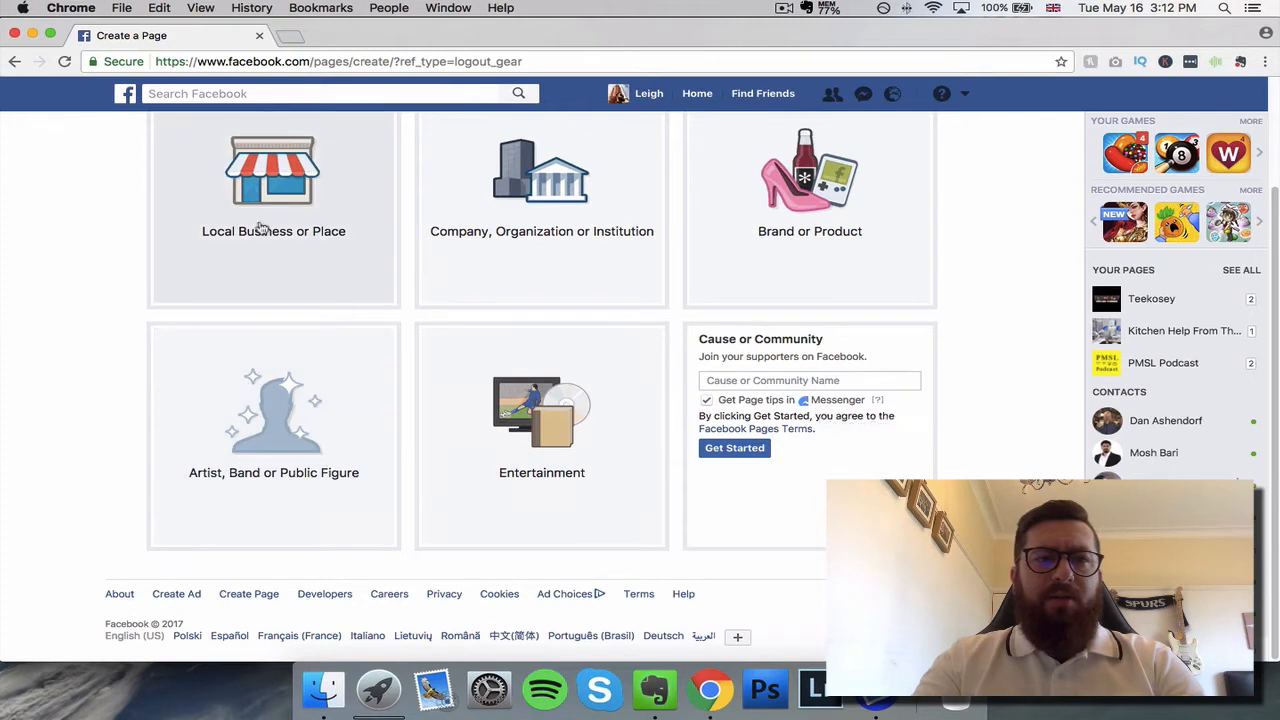
Step: Review the full Artist, Band or Public Figure category list again, down to Writer
{"action": "left_click", "coordinate": [301, 404]}
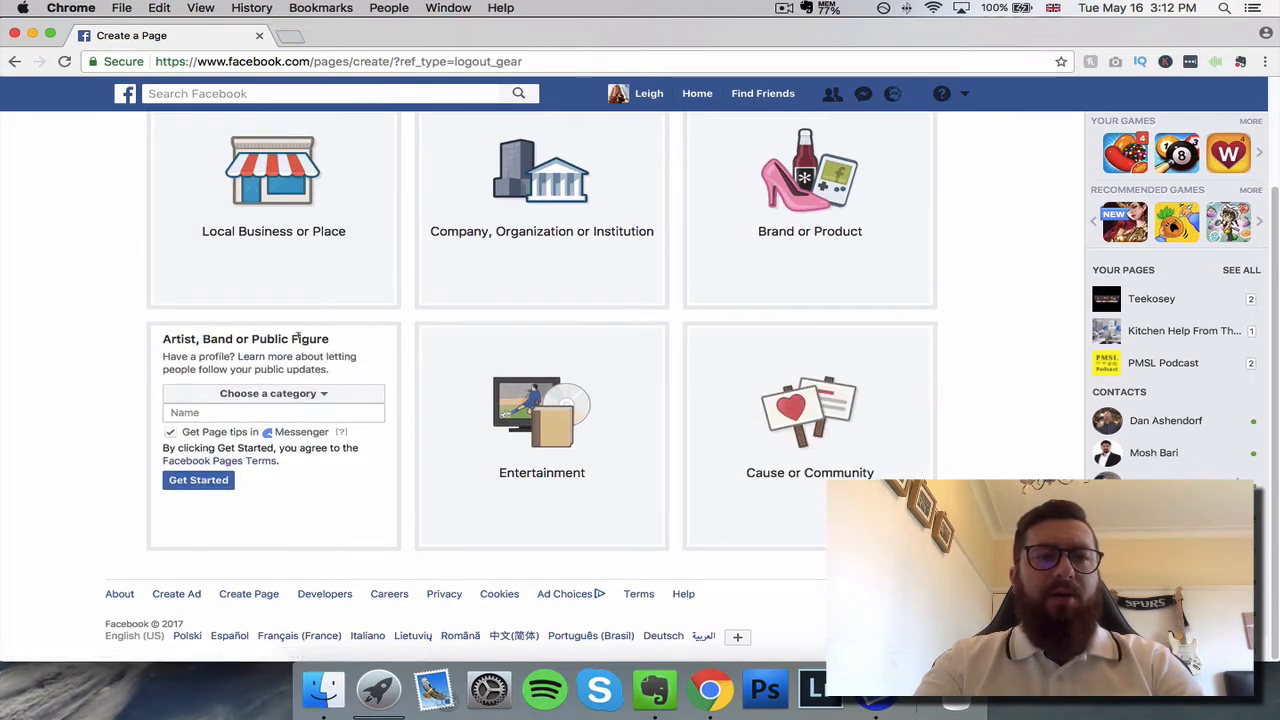
{"action": "left_click", "coordinate": [285, 393]}
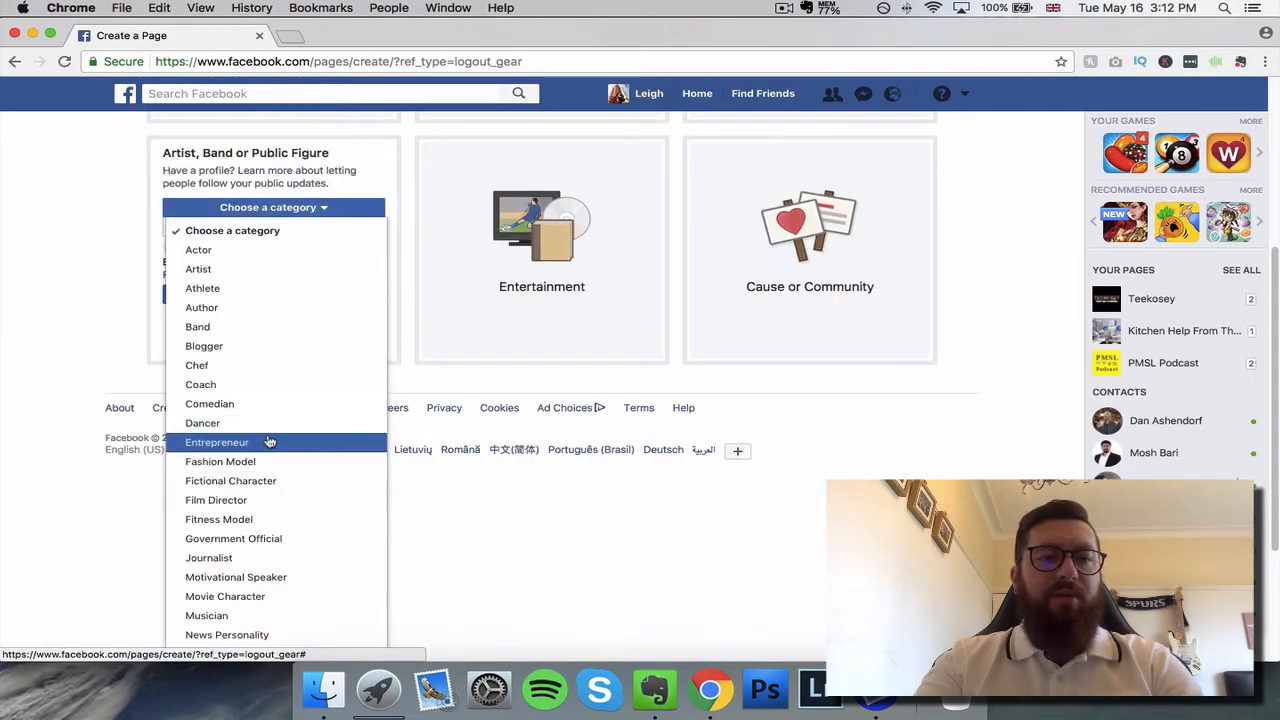
{"action": "scroll", "coordinate": [257, 557], "scroll_direction": "down", "scroll_amount": 3}
{"action": "scroll", "coordinate": [262, 557], "scroll_direction": "up", "scroll_amount": 5}
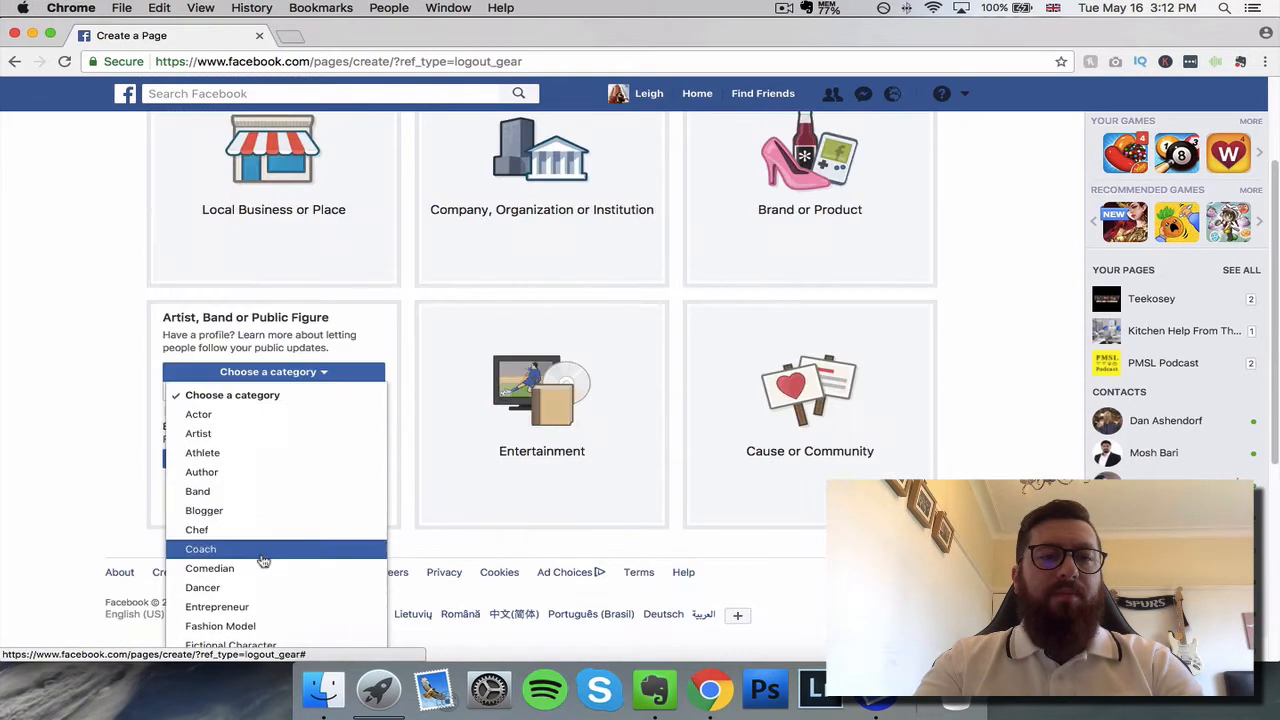
{"action": "scroll", "coordinate": [263, 561], "scroll_direction": "down", "scroll_amount": 6}
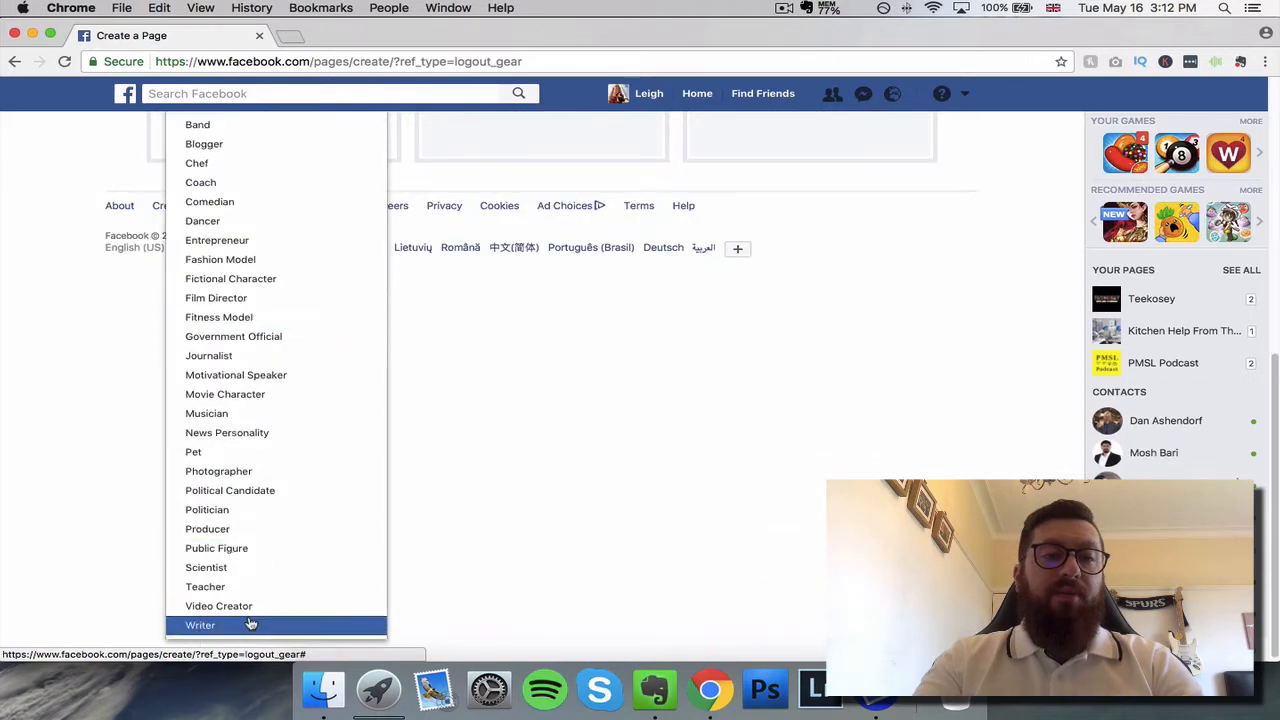
{"action": "left_click", "coordinate": [502, 496]}
Step: Recheck the category list of the Company, Organization or Institution page type
{"action": "scroll", "coordinate": [502, 496], "scroll_direction": "up", "scroll_amount": 3}
{"action": "left_click", "coordinate": [583, 423]}
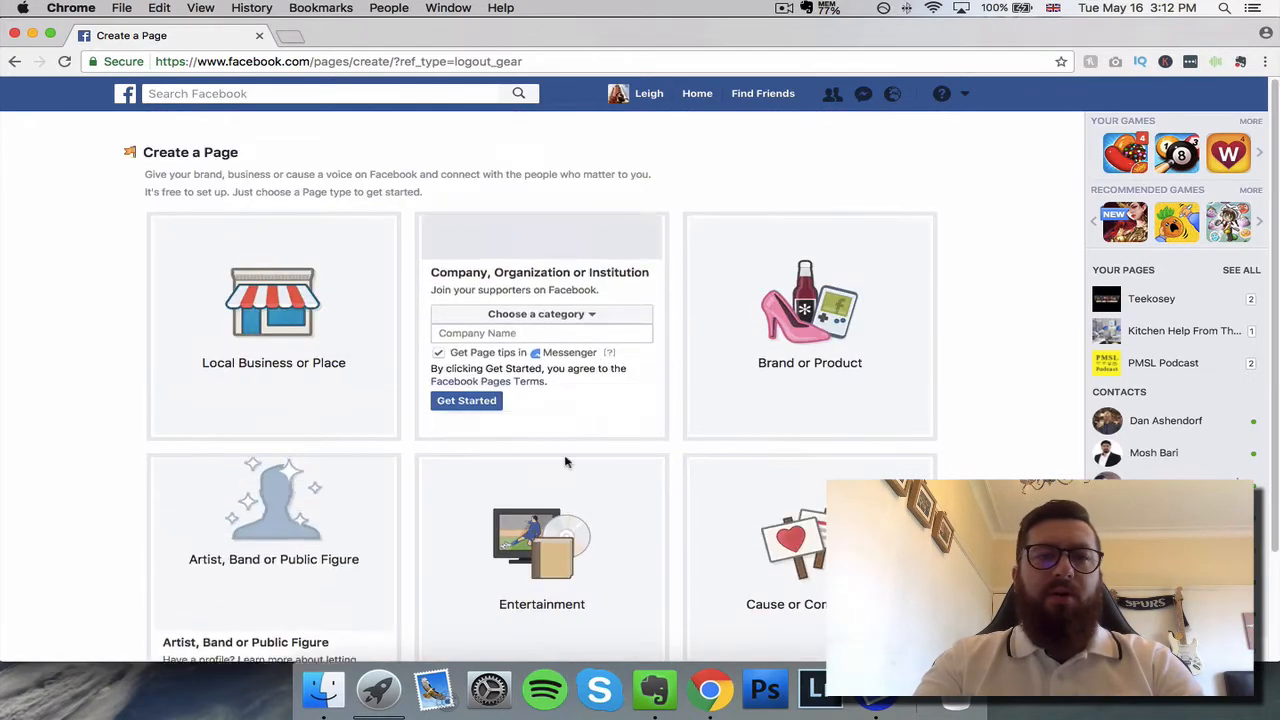
{"action": "left_click", "coordinate": [609, 279]}
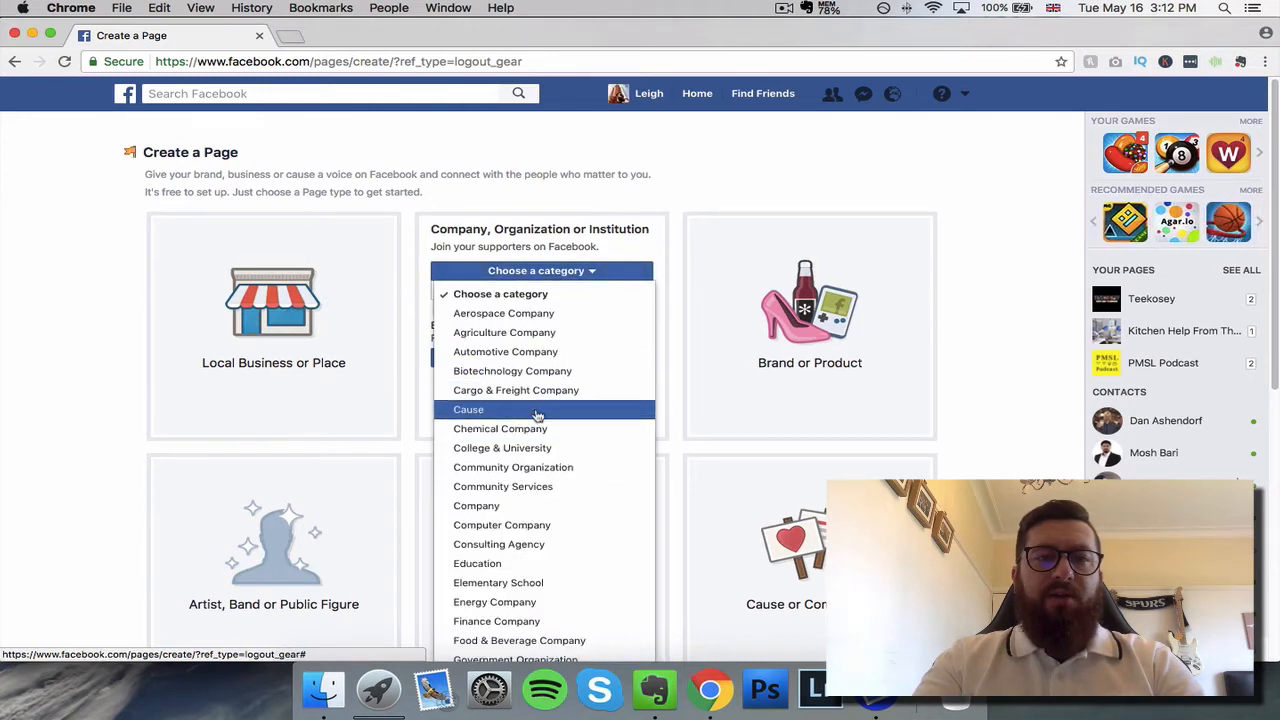
{"action": "scroll", "coordinate": [537, 415], "scroll_direction": "down", "scroll_amount": 1}
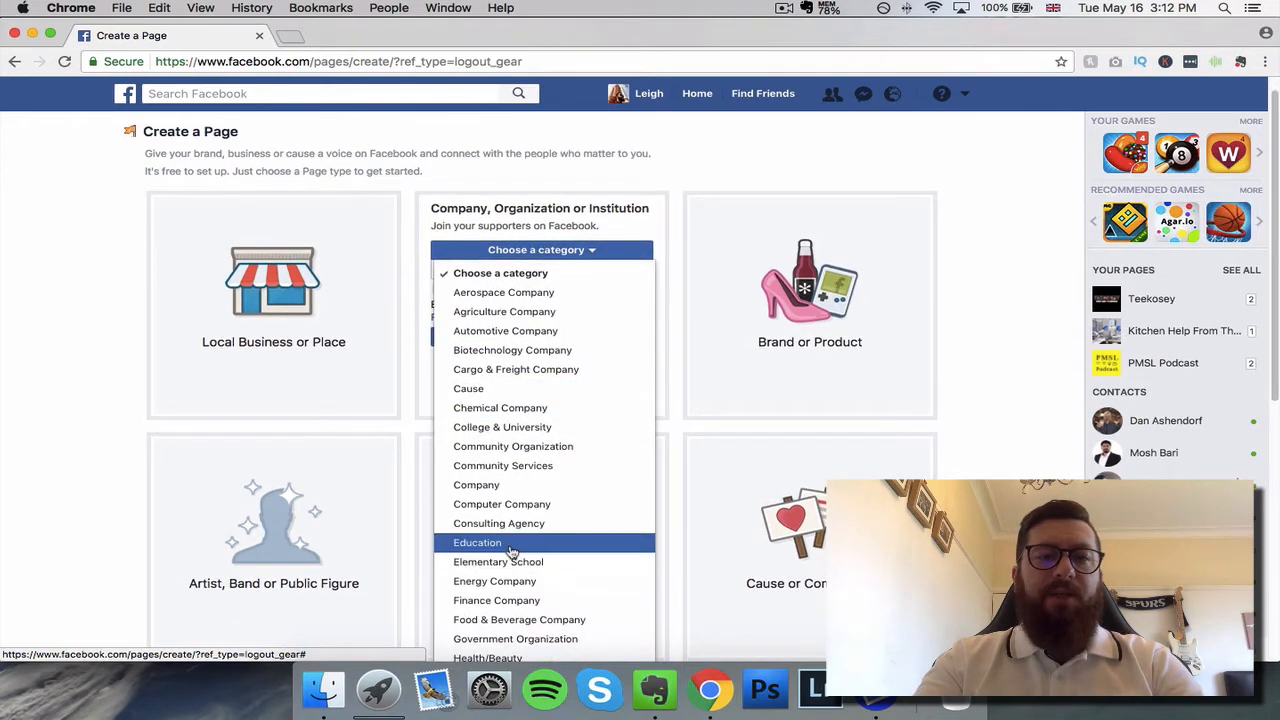
{"action": "left_click", "coordinate": [23, 471]}
Step: Open the Artist, Band or Public Figure page form and set its category to Entrepreneur
{"action": "left_click", "coordinate": [191, 520]}
{"action": "scroll", "coordinate": [310, 306], "scroll_direction": "down", "scroll_amount": 3}
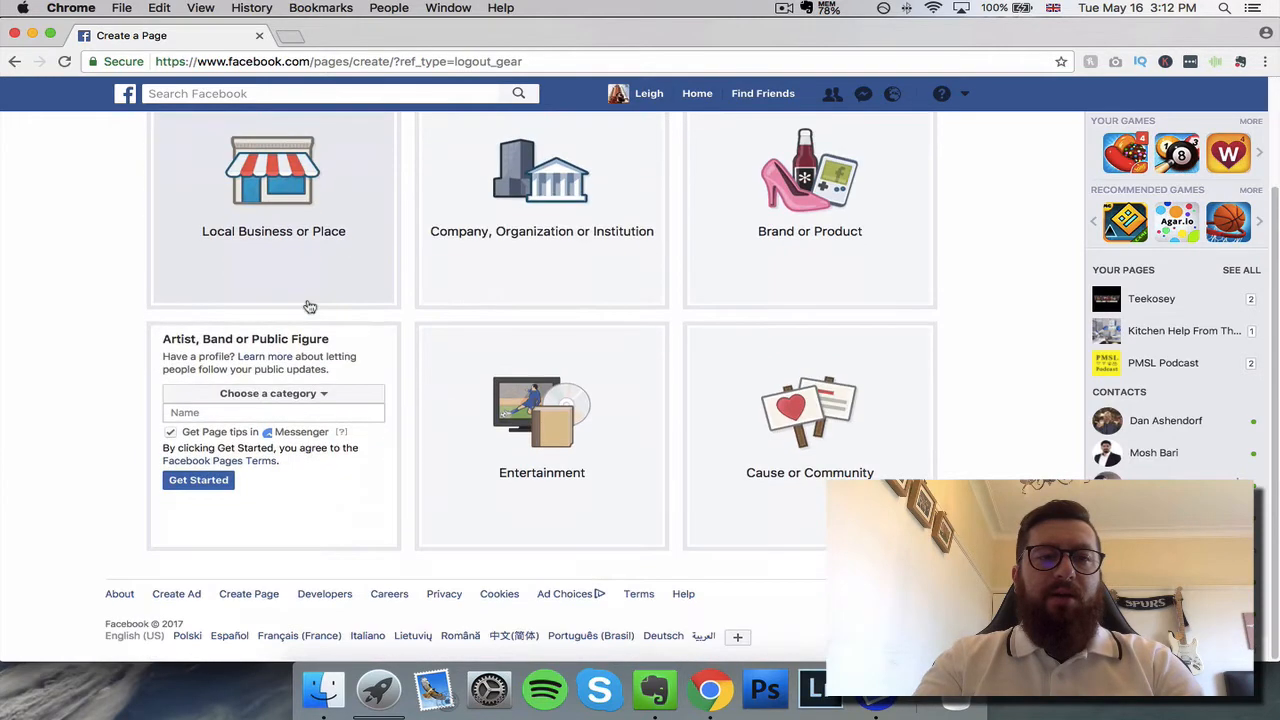
{"action": "left_click", "coordinate": [328, 393]}
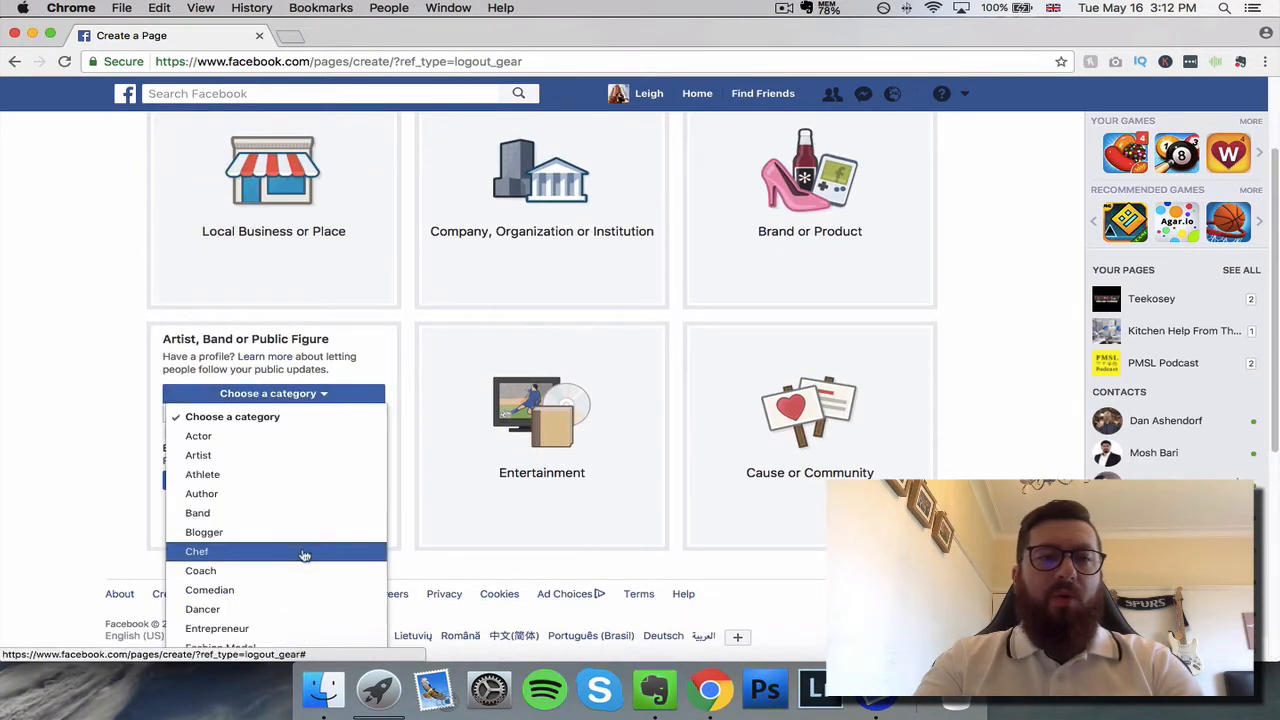
{"action": "left_click", "coordinate": [290, 630]}
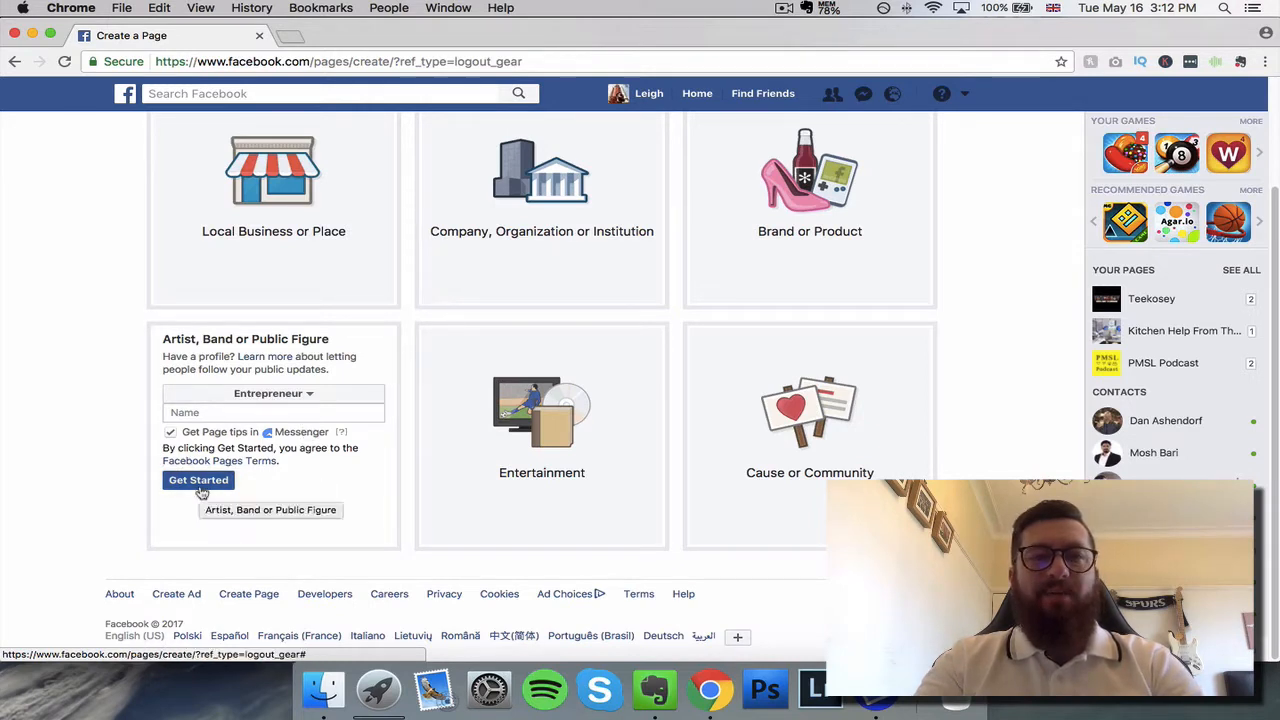
Step: Try to create the Entrepreneur page using only the owner's first name as the page name
{"action": "left_click", "coordinate": [186, 409]}
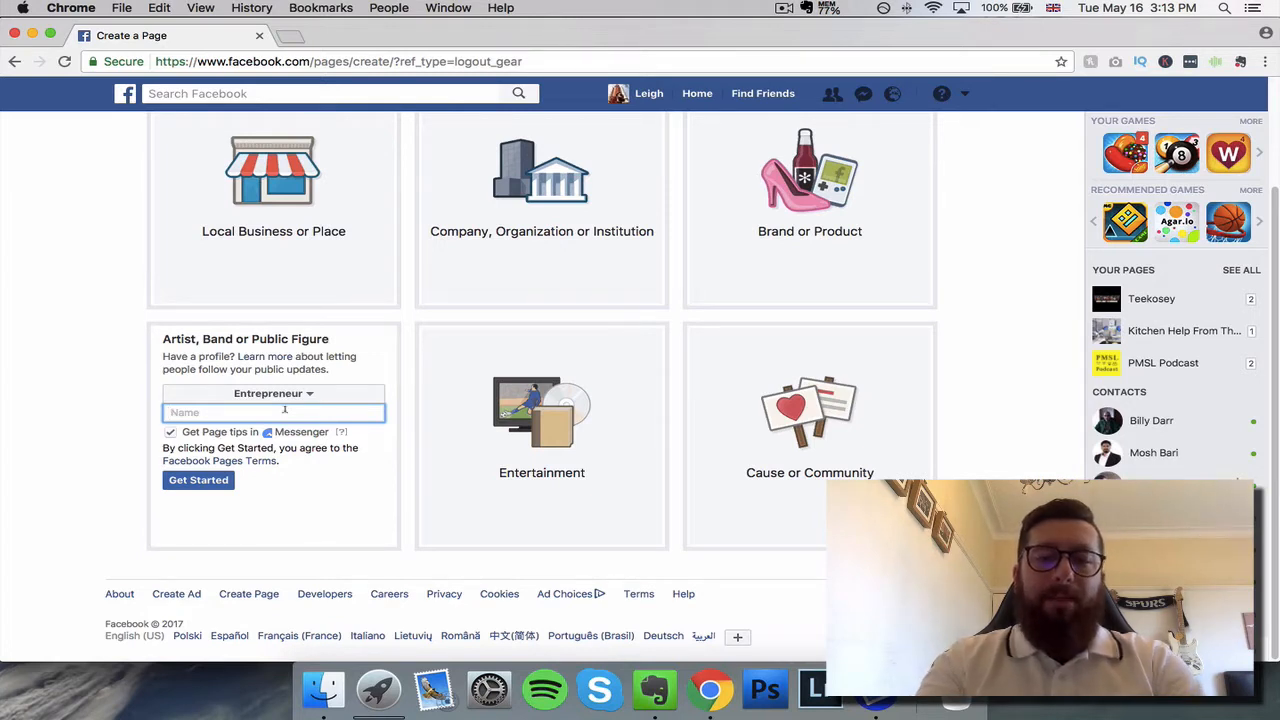
{"action": "type", "text": "Leigh"}
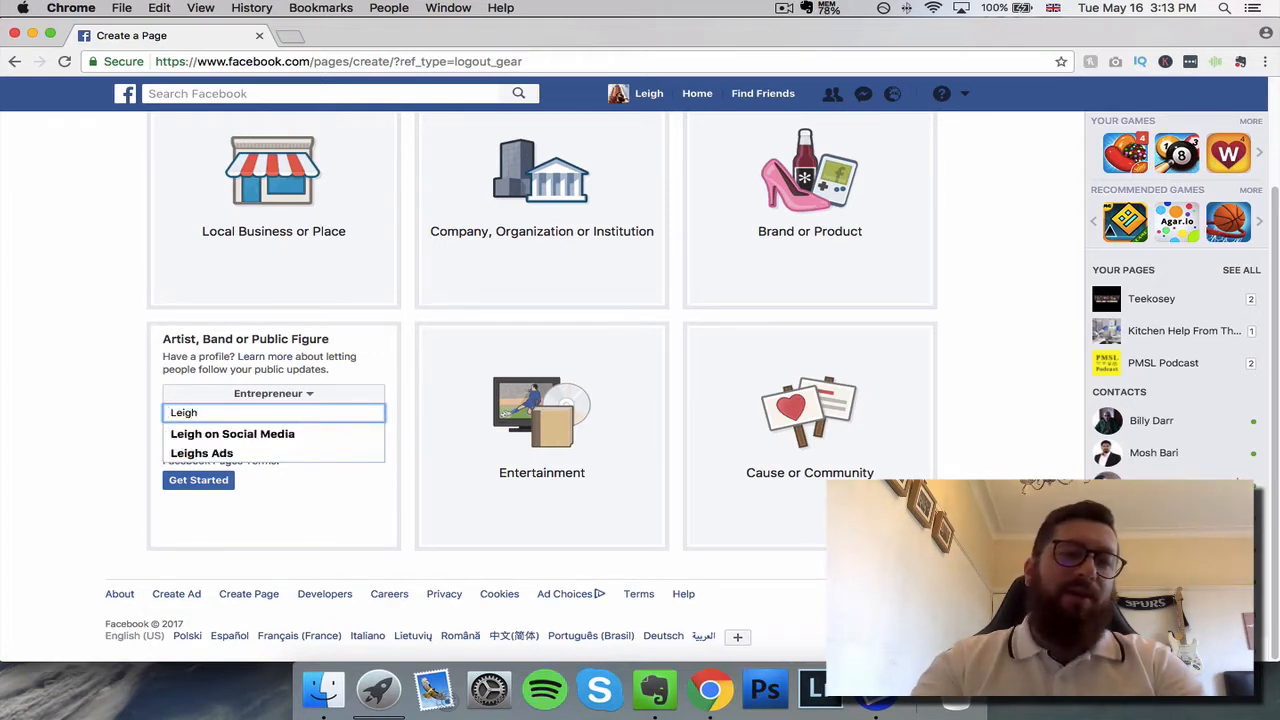
{"action": "left_click", "coordinate": [131, 458]}
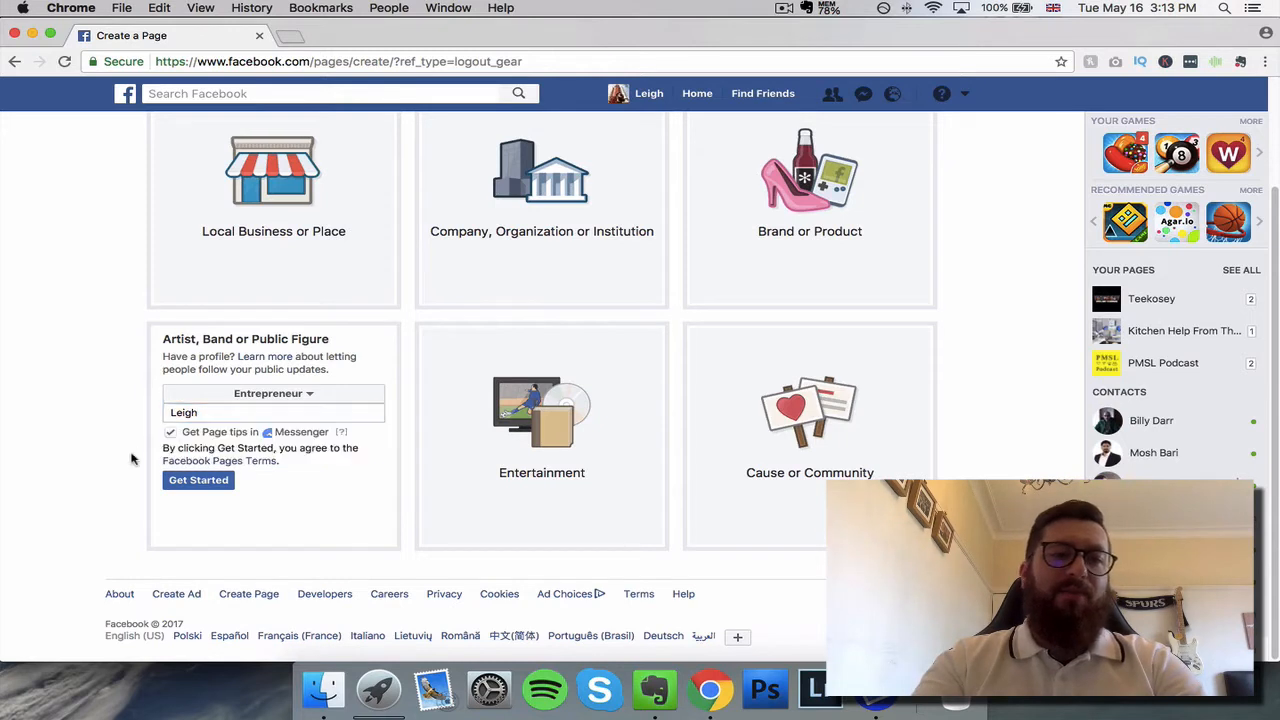
{"action": "left_click", "coordinate": [212, 489]}
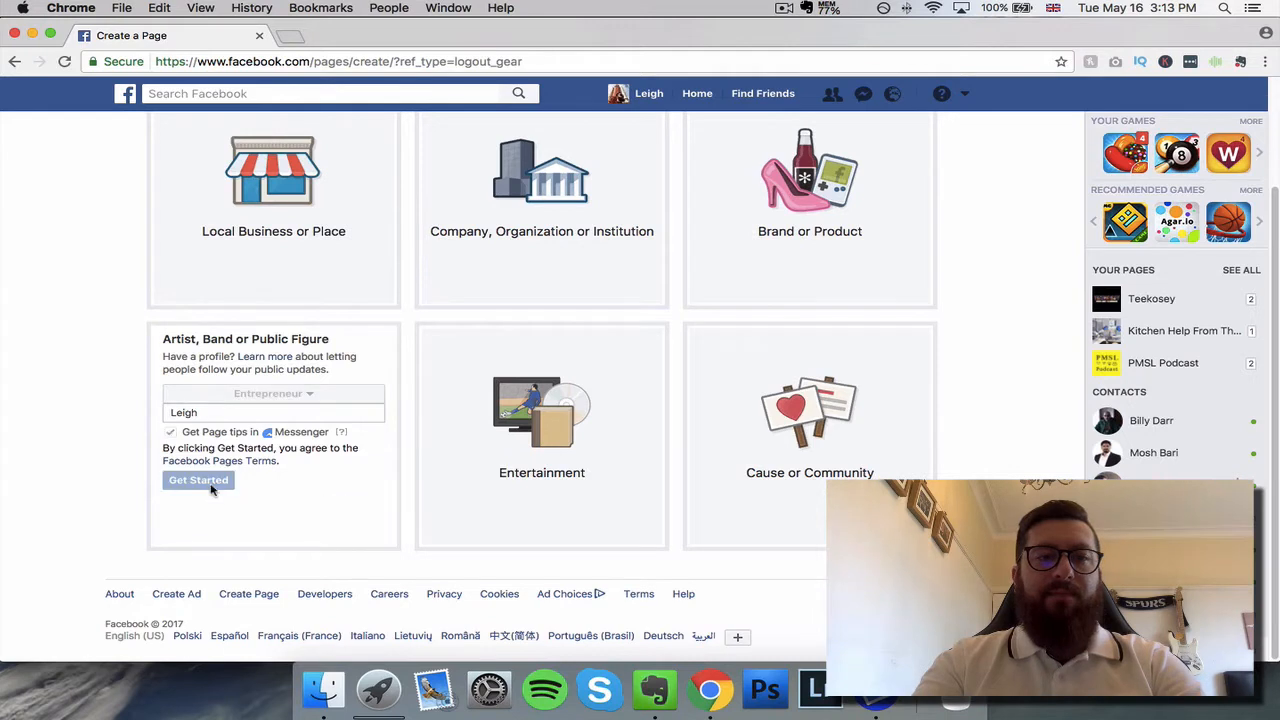
{"action": "scroll", "coordinate": [104, 462], "scroll_direction": "up", "scroll_amount": 1}
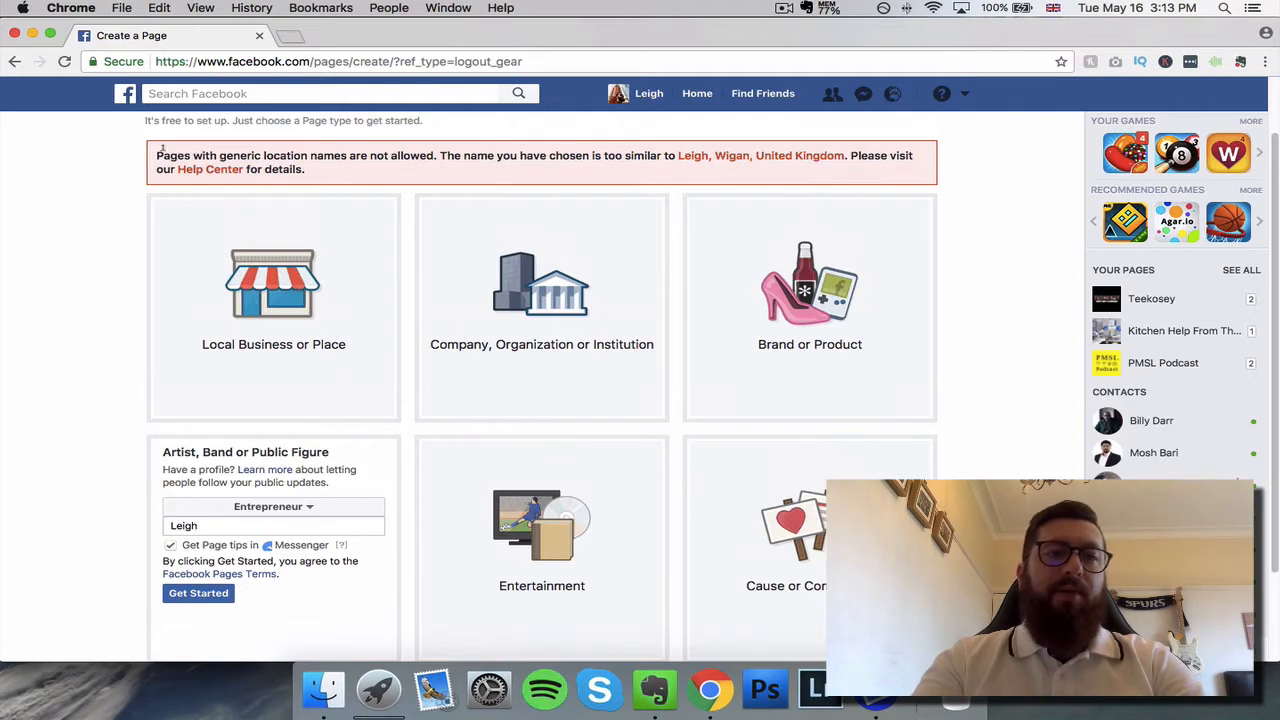
{"action": "left_click_drag", "start_coordinate": [161, 148], "coordinate": [430, 158]}
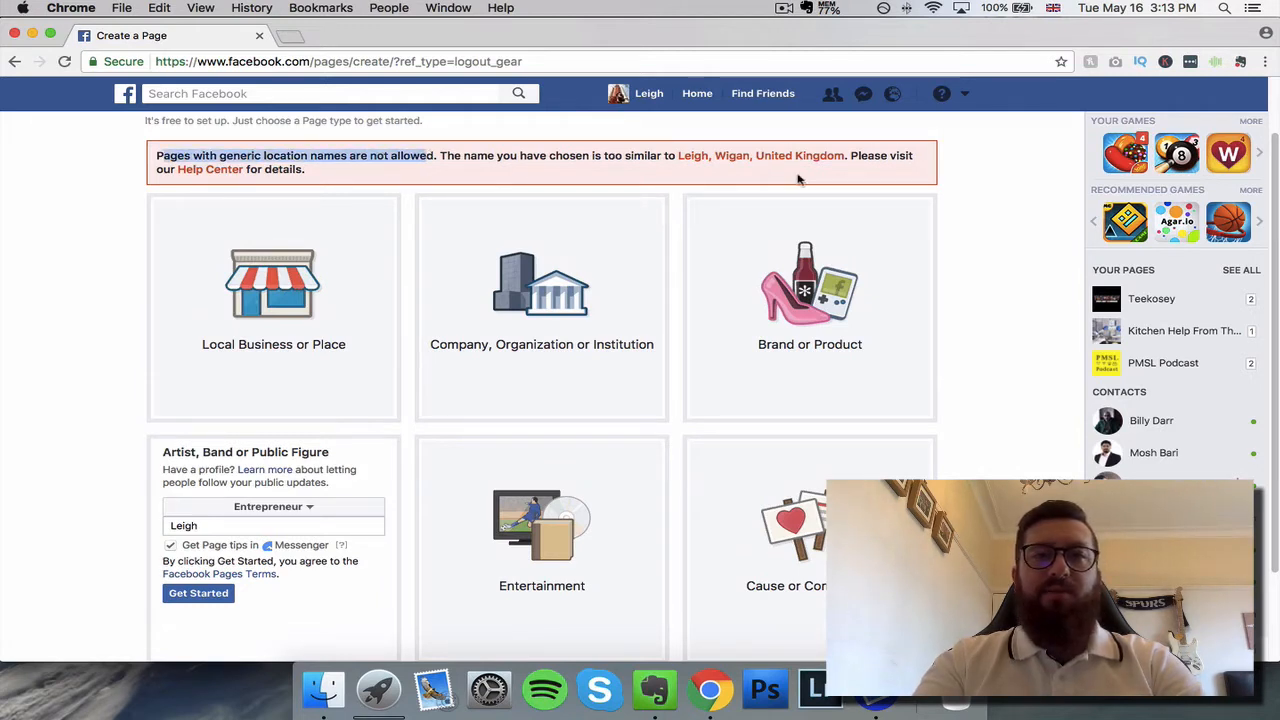
{"action": "left_click", "coordinate": [575, 180]}
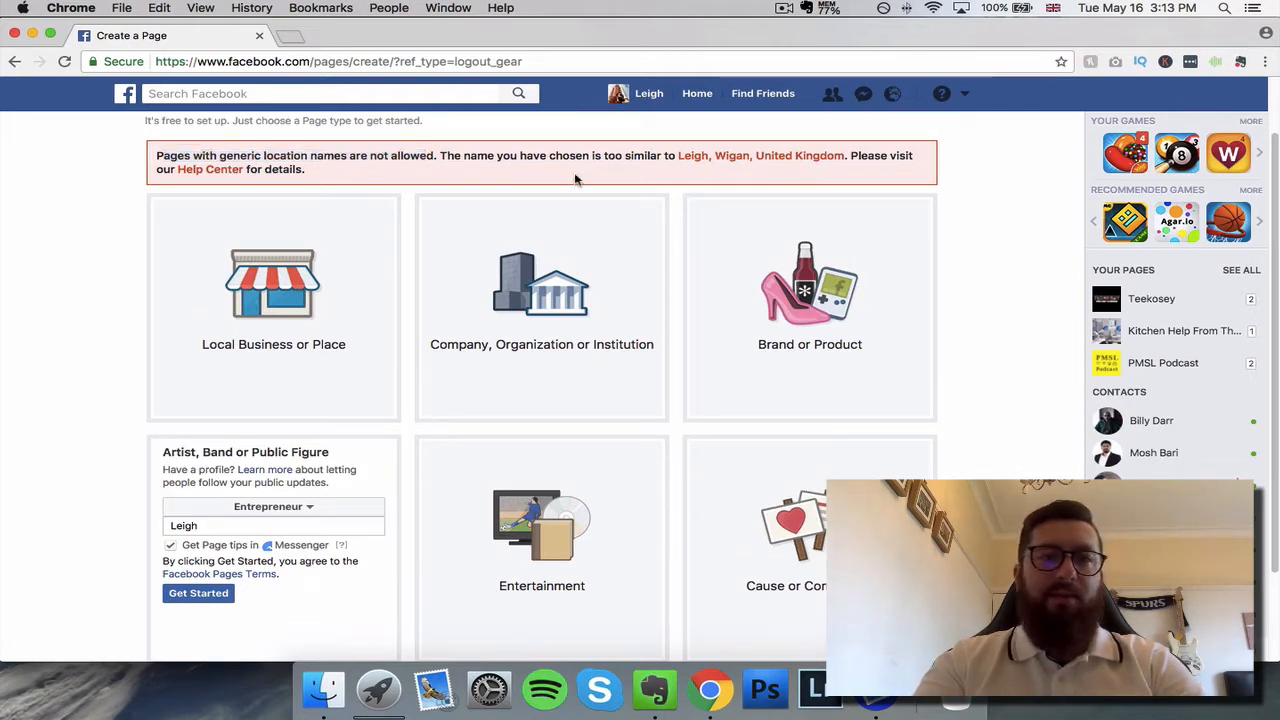
Step: Name the page with the owner's first name followed by "on Social Media" and create it
{"action": "scroll", "coordinate": [430, 240], "scroll_direction": "down", "scroll_amount": 2}
{"action": "left_click", "coordinate": [213, 407]}
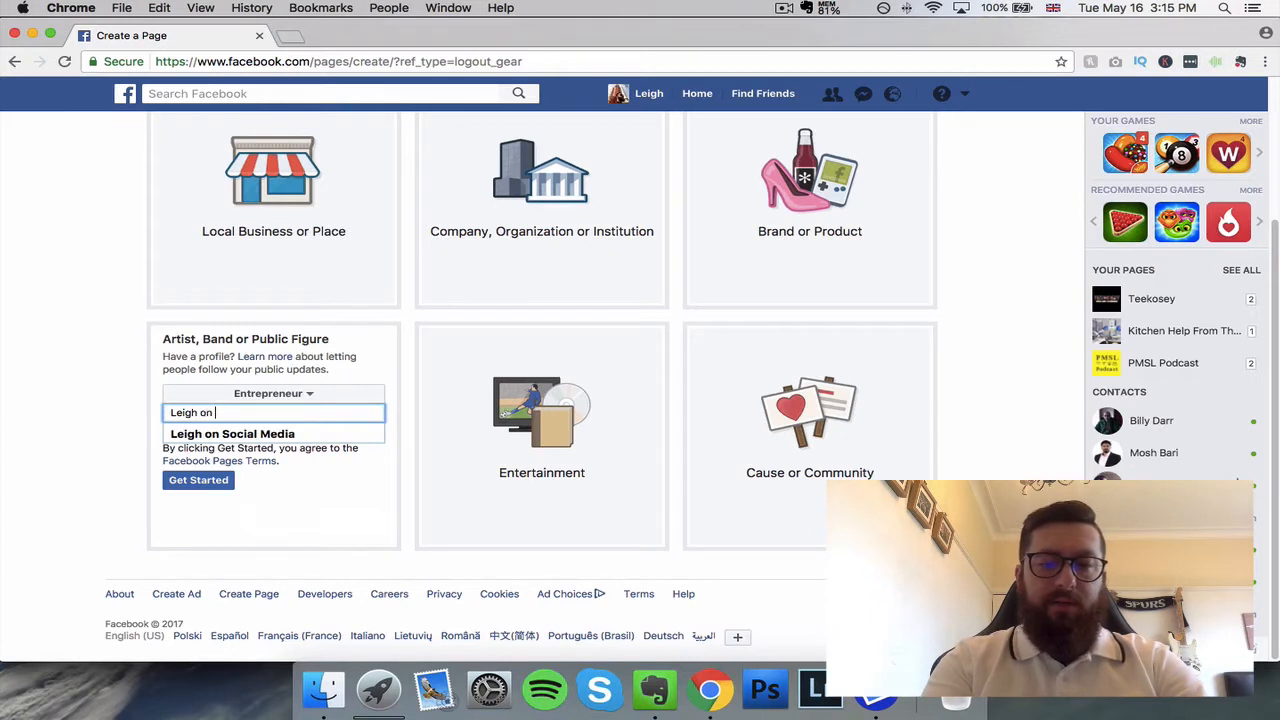
{"action": "type", "text": "on Social Media"}
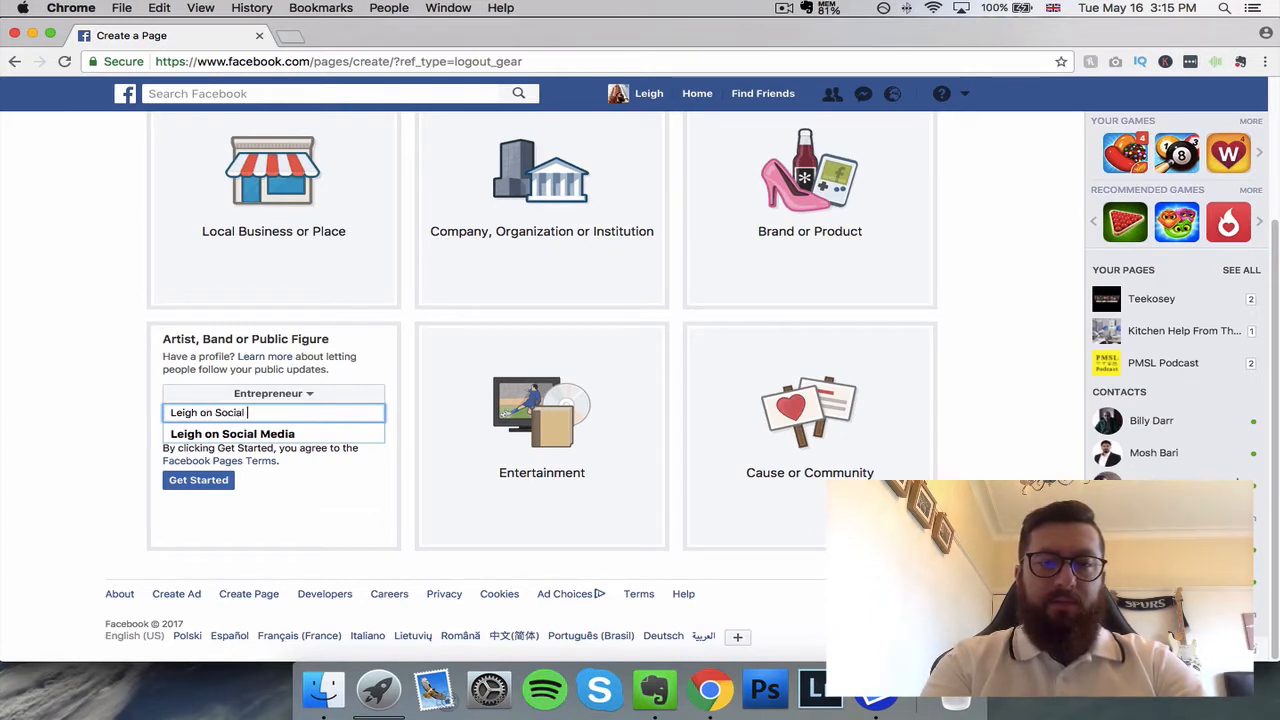
{"action": "left_click", "coordinate": [245, 433]}
{"action": "left_click", "coordinate": [201, 481]}
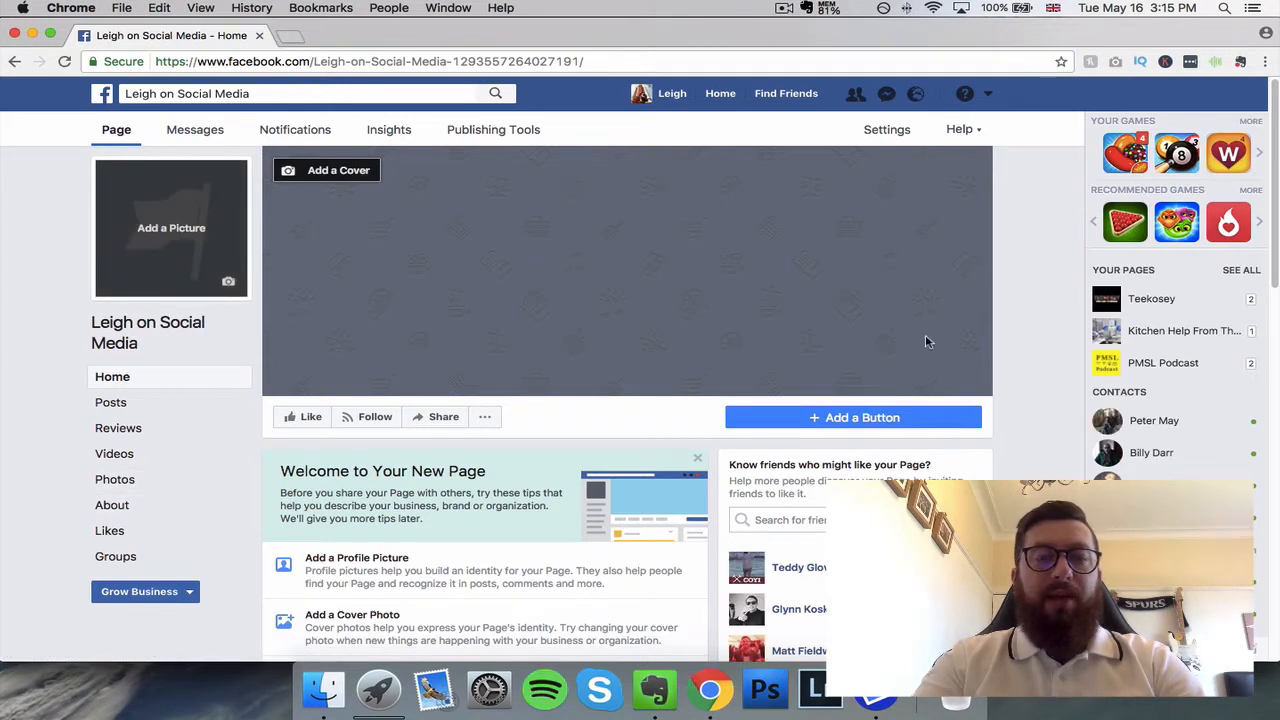
Step: Review the new page's setup suggestions and read through the full list of Page Tips, closing it at the end
{"action": "scroll", "coordinate": [742, 479], "scroll_direction": "down", "scroll_amount": 1}
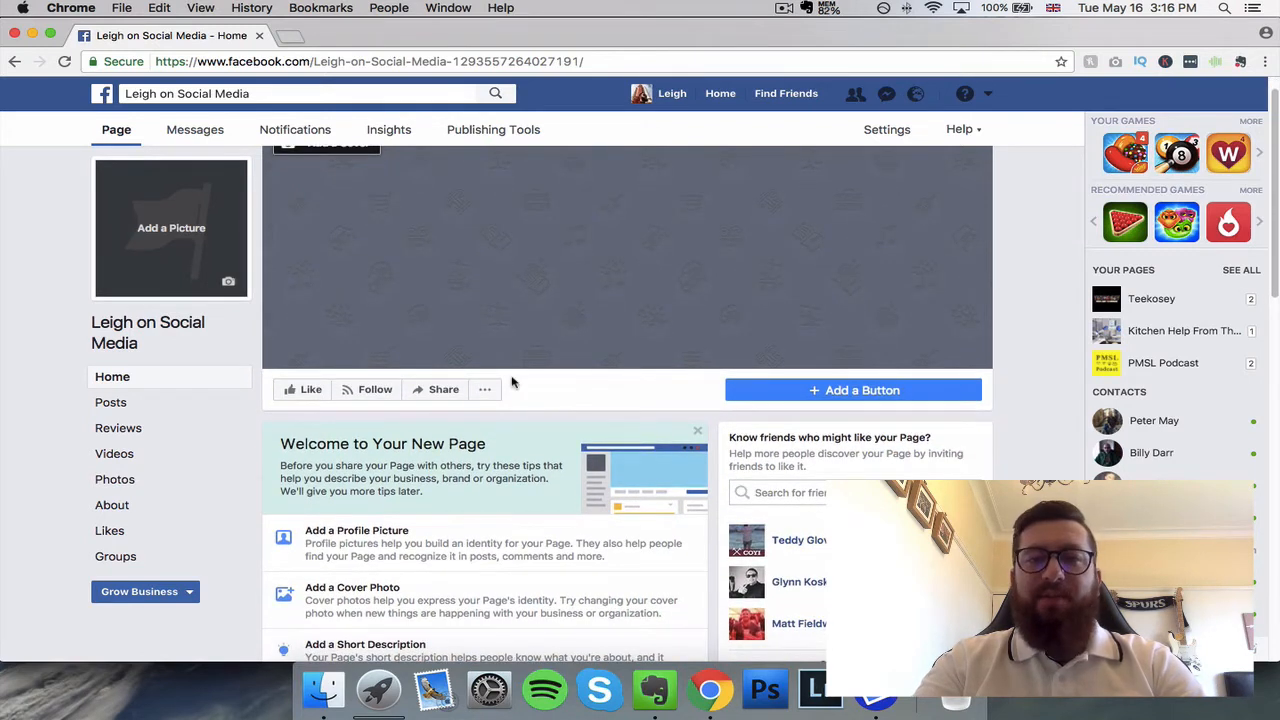
{"action": "scroll", "coordinate": [440, 428], "scroll_direction": "down", "scroll_amount": 2}
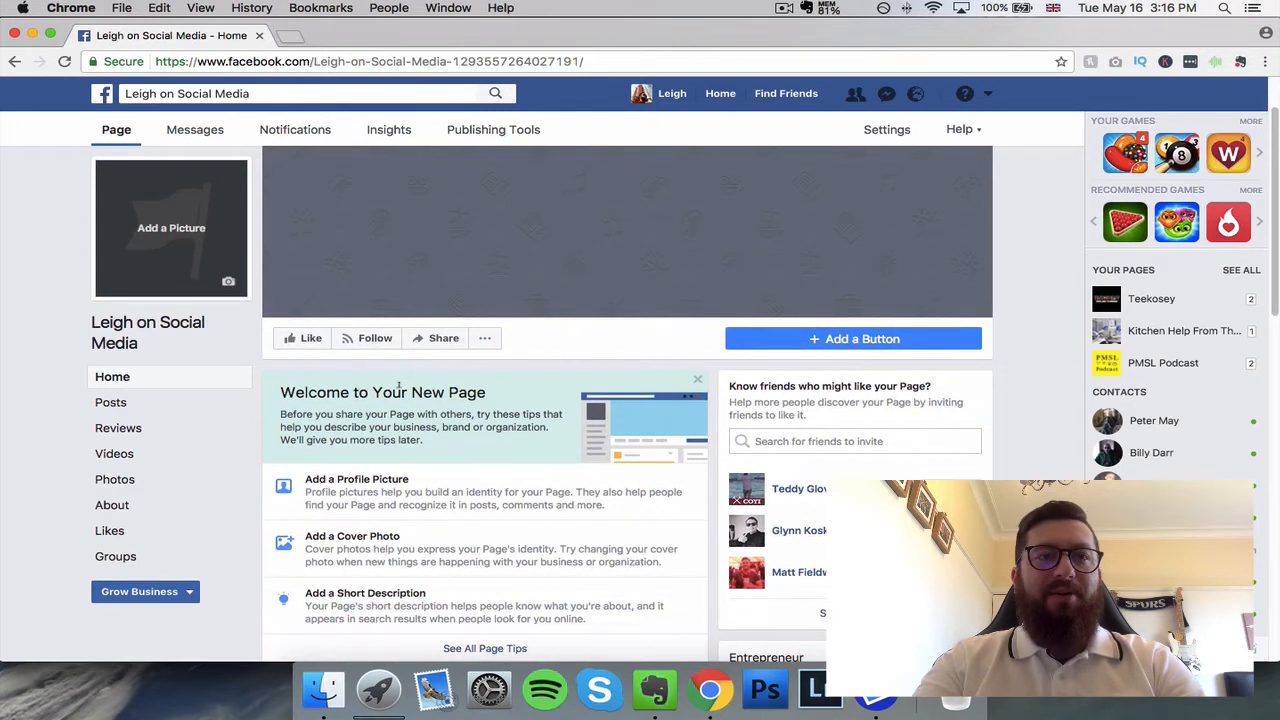
{"action": "scroll", "coordinate": [399, 384], "scroll_direction": "down", "scroll_amount": 3}
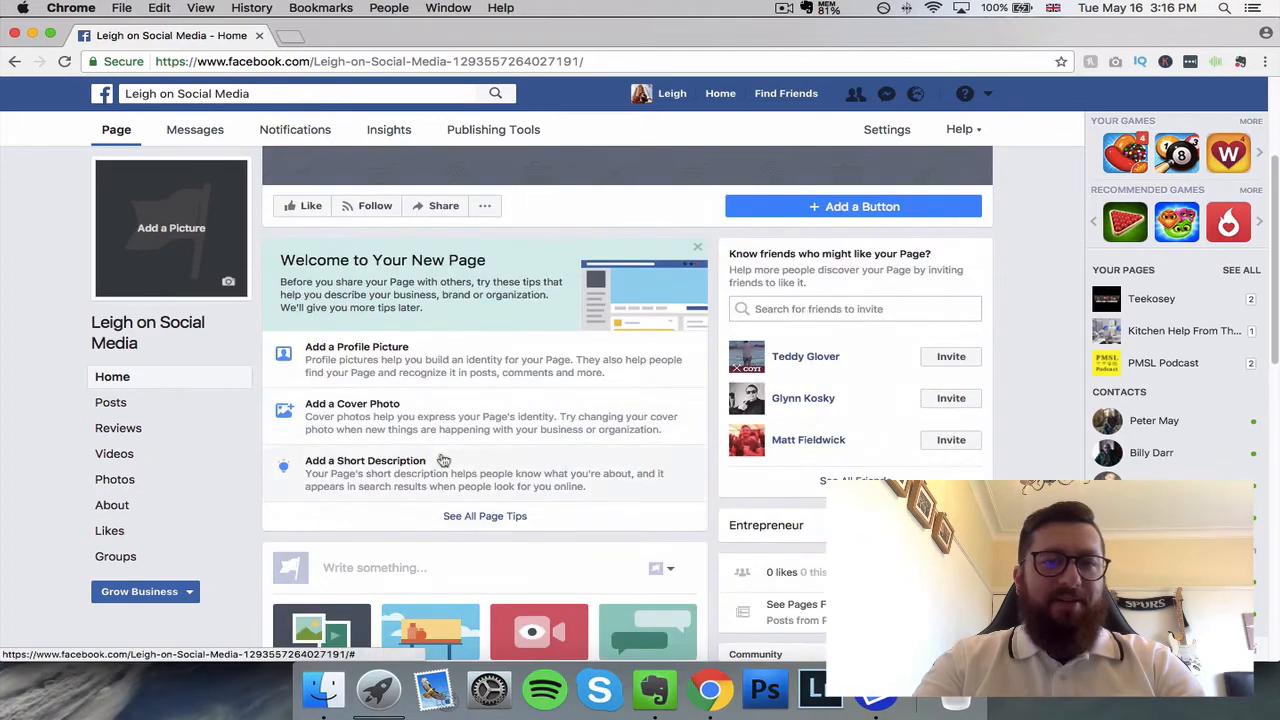
{"action": "left_click", "coordinate": [524, 522]}
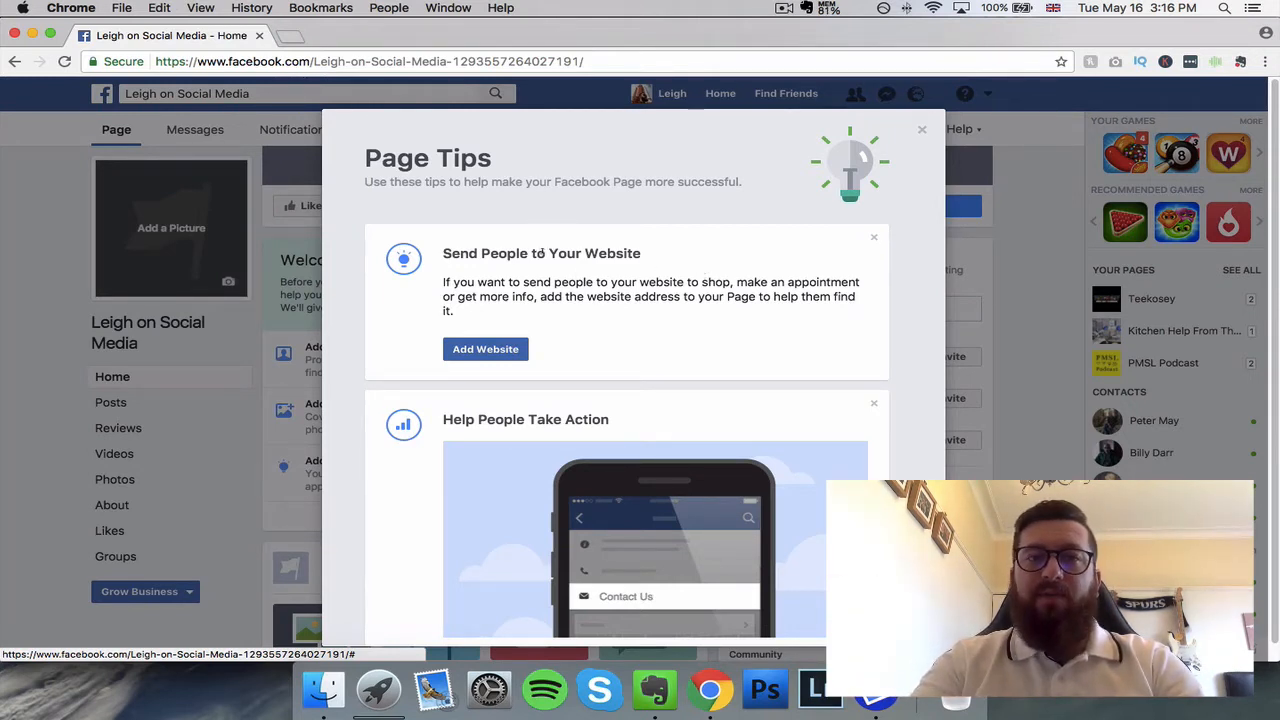
{"action": "scroll", "coordinate": [640, 320], "scroll_direction": "down", "scroll_amount": 4}
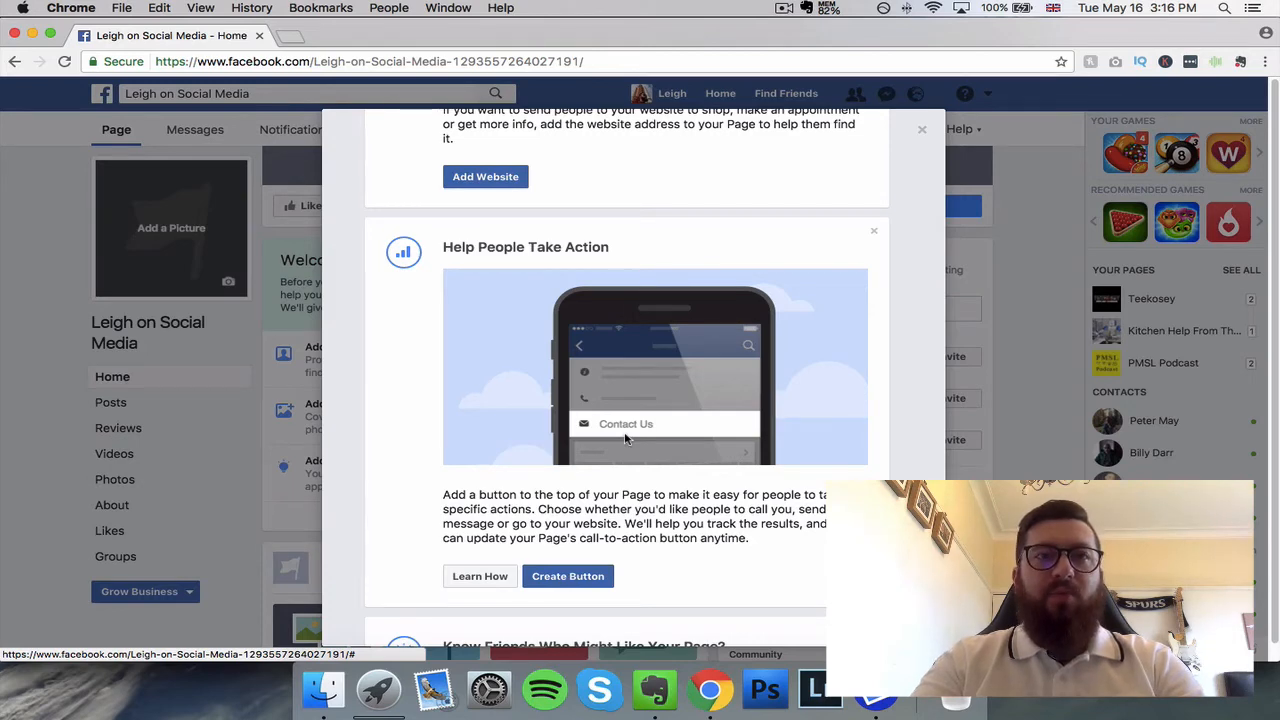
{"action": "scroll", "coordinate": [626, 438], "scroll_direction": "down", "scroll_amount": 4}
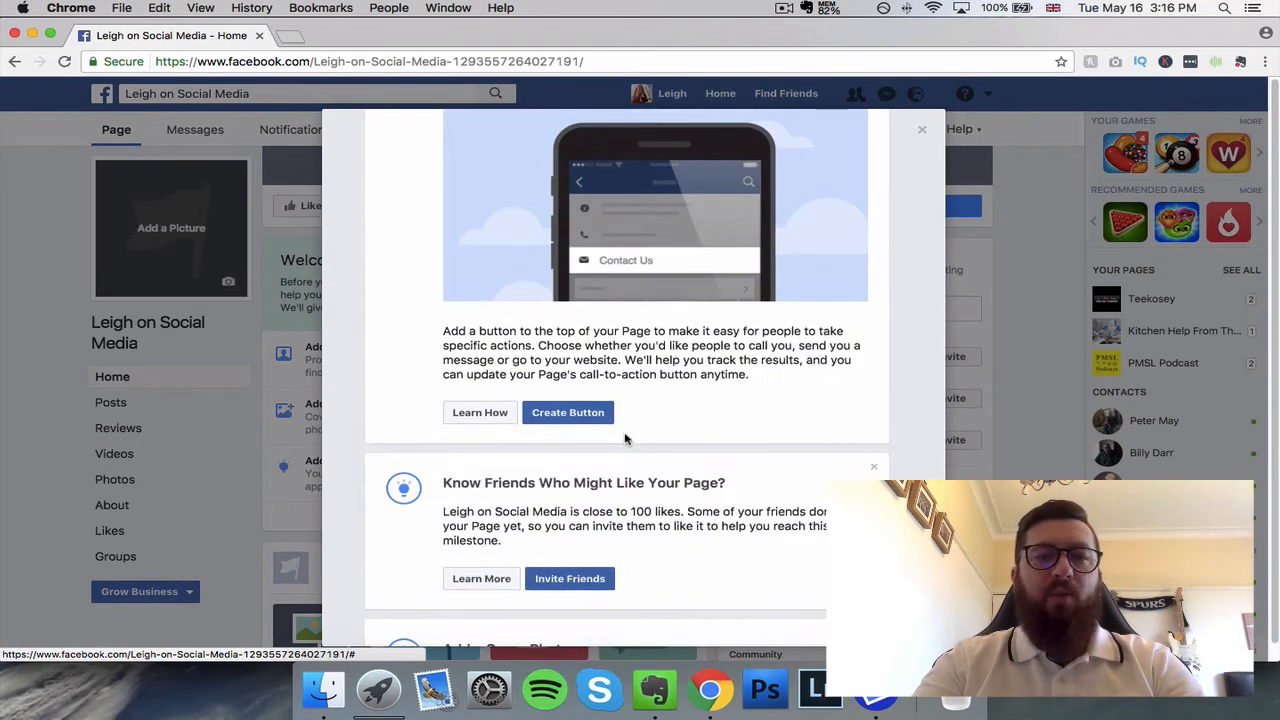
{"action": "scroll", "coordinate": [626, 438], "scroll_direction": "down", "scroll_amount": 3}
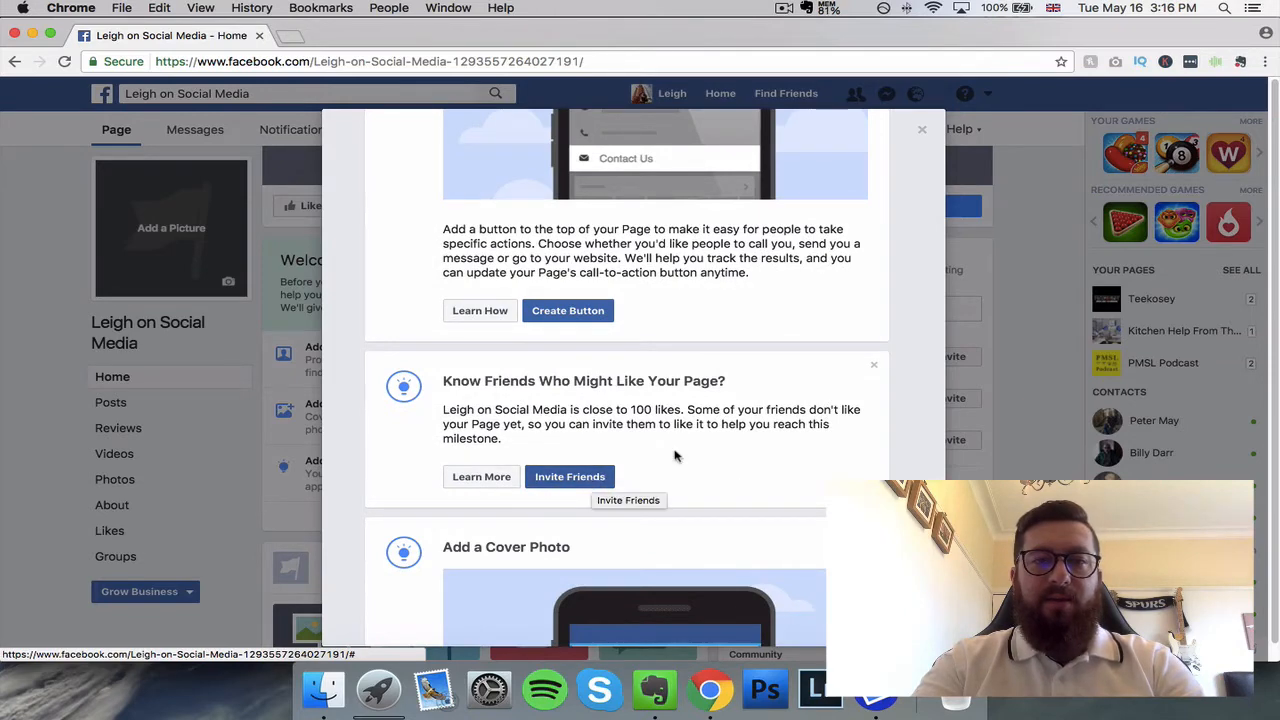
{"action": "scroll", "coordinate": [700, 451], "scroll_direction": "down", "scroll_amount": 6}
{"action": "scroll", "coordinate": [665, 441], "scroll_direction": "down", "scroll_amount": 10}
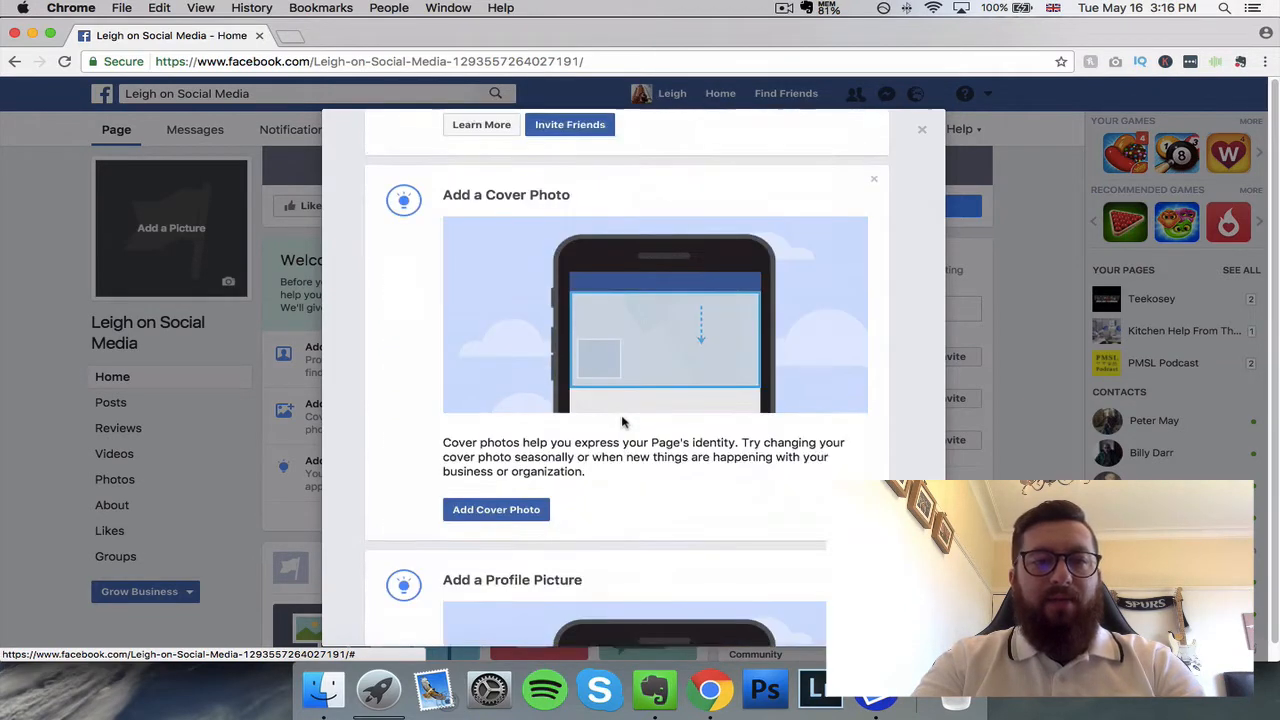
{"action": "scroll", "coordinate": [645, 430], "scroll_direction": "down", "scroll_amount": 4}
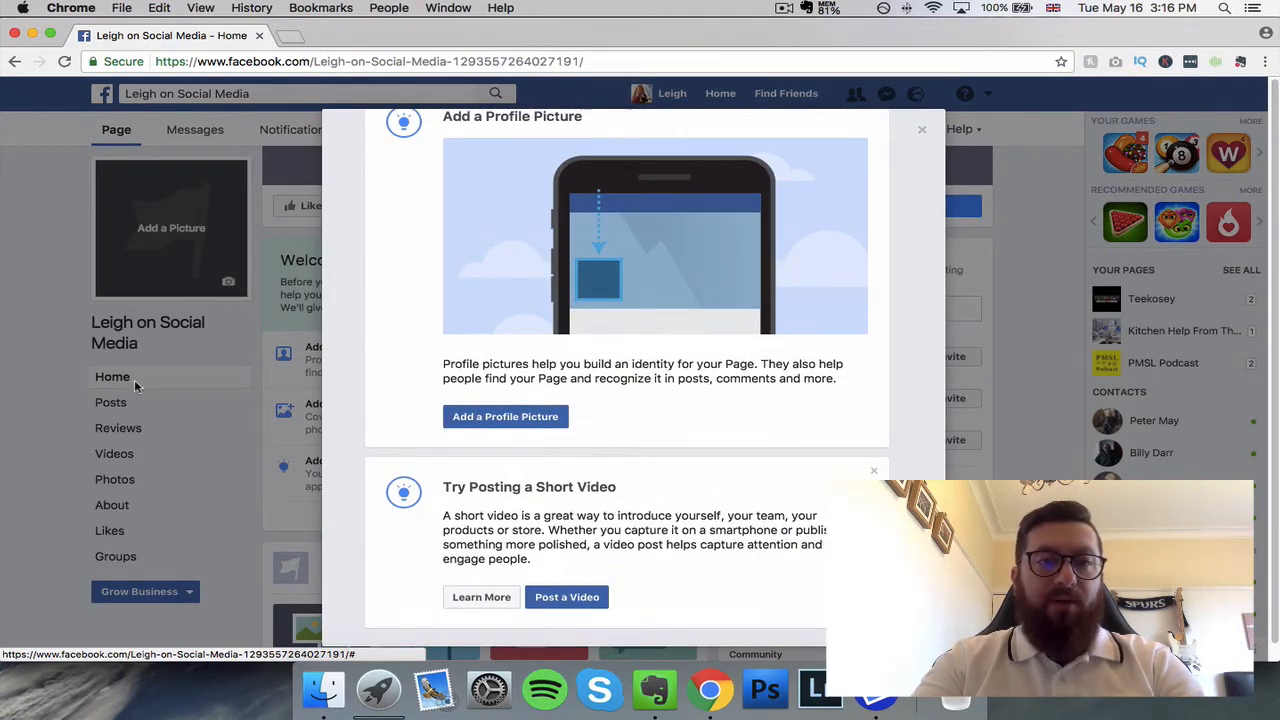
{"action": "left_click", "coordinate": [242, 467]}
{"action": "scroll", "coordinate": [340, 430], "scroll_direction": "up", "scroll_amount": 5}
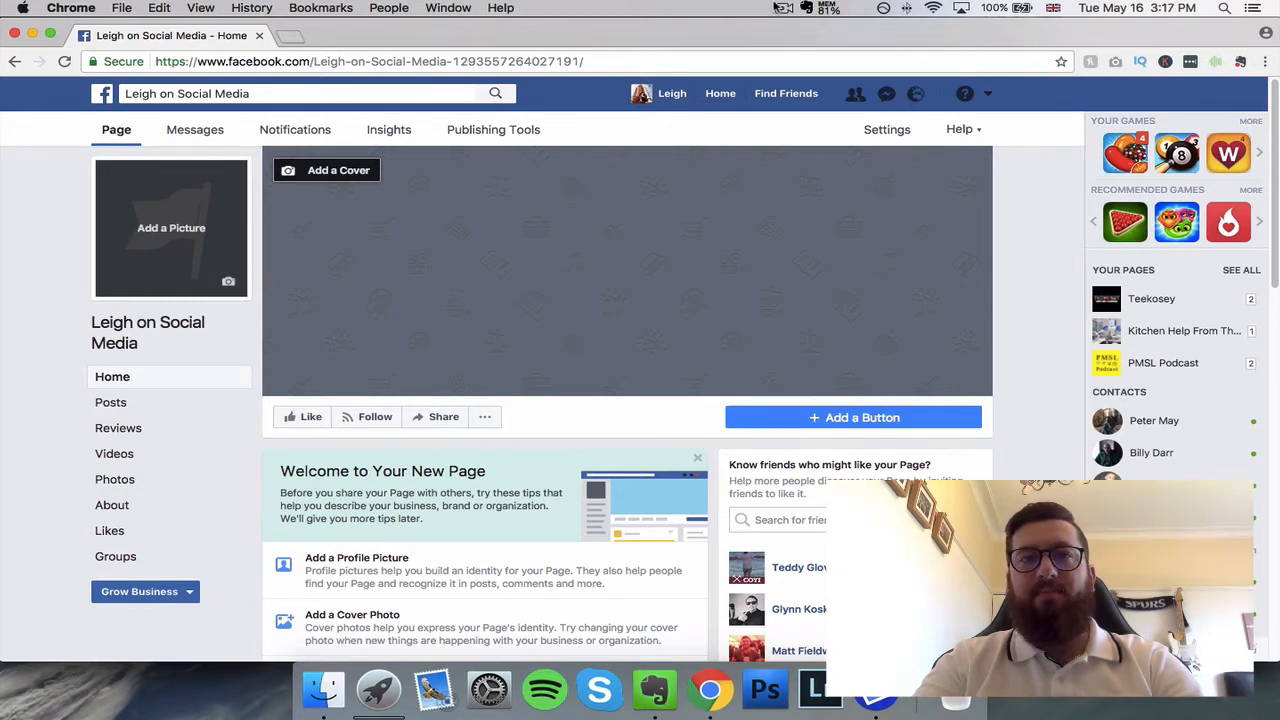
{"action": "left_click", "coordinate": [784, 8]}
{"action": "left_click", "coordinate": [786, 60]}
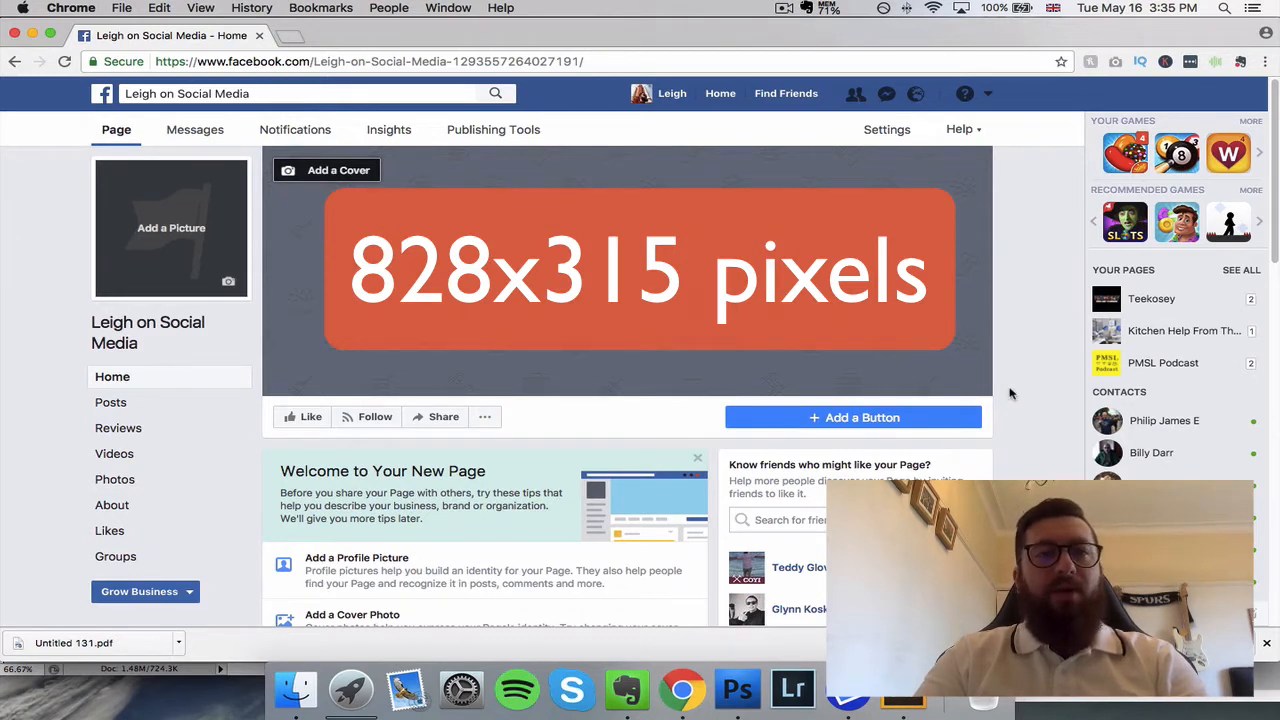
Step: Start uploading a cover photo for the page and browse to the YouTube Tutorials folder in Documents
{"action": "left_click", "coordinate": [329, 171]}
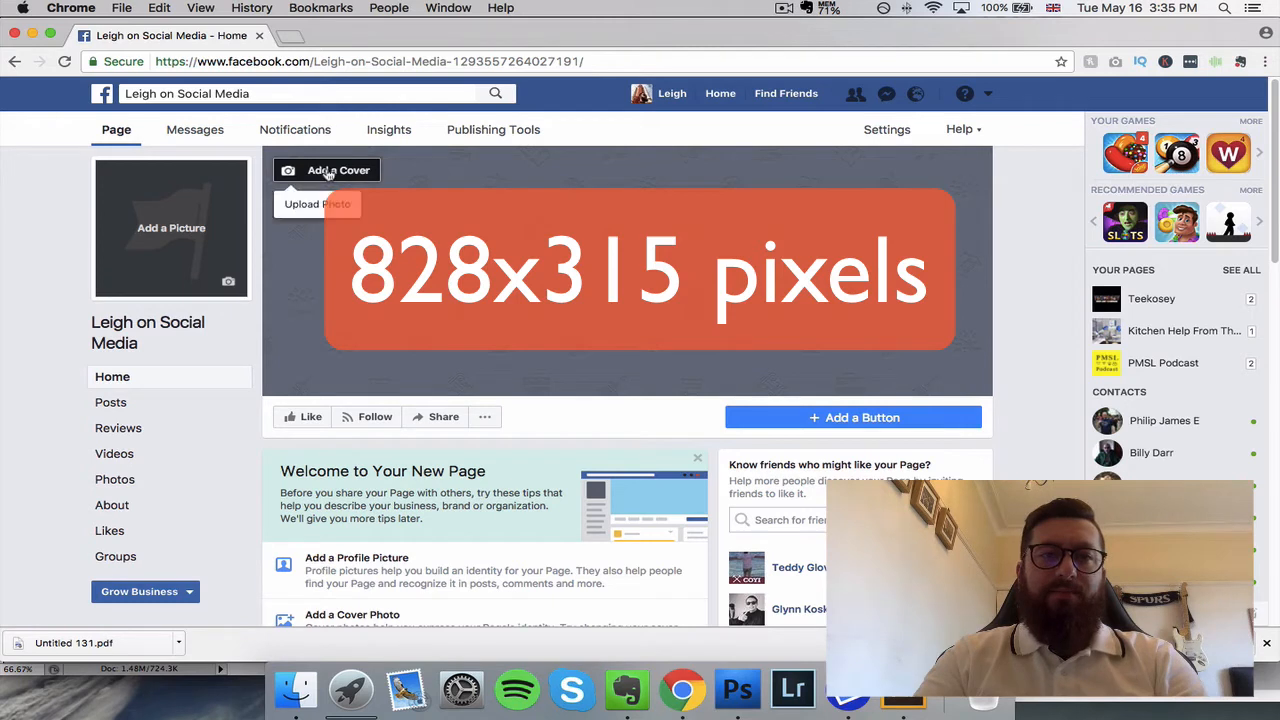
{"action": "left_click", "coordinate": [318, 205]}
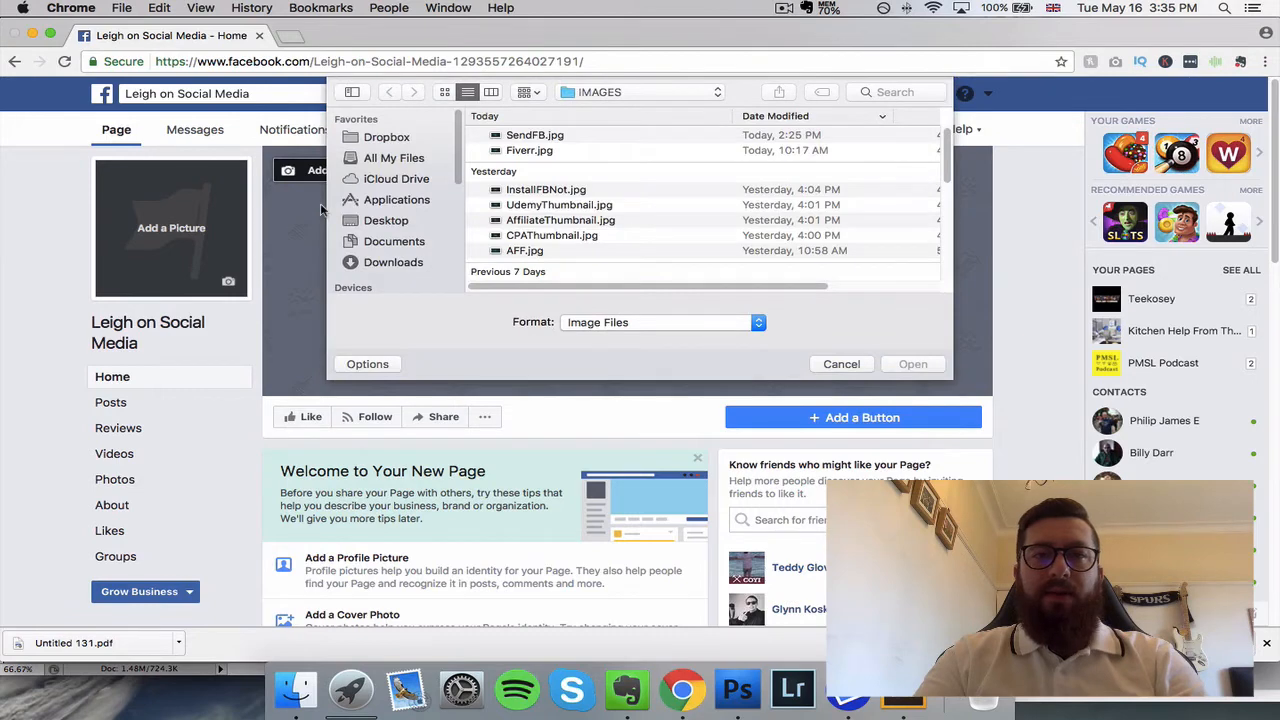
{"action": "left_click", "coordinate": [397, 241]}
{"action": "left_click", "coordinate": [547, 151]}
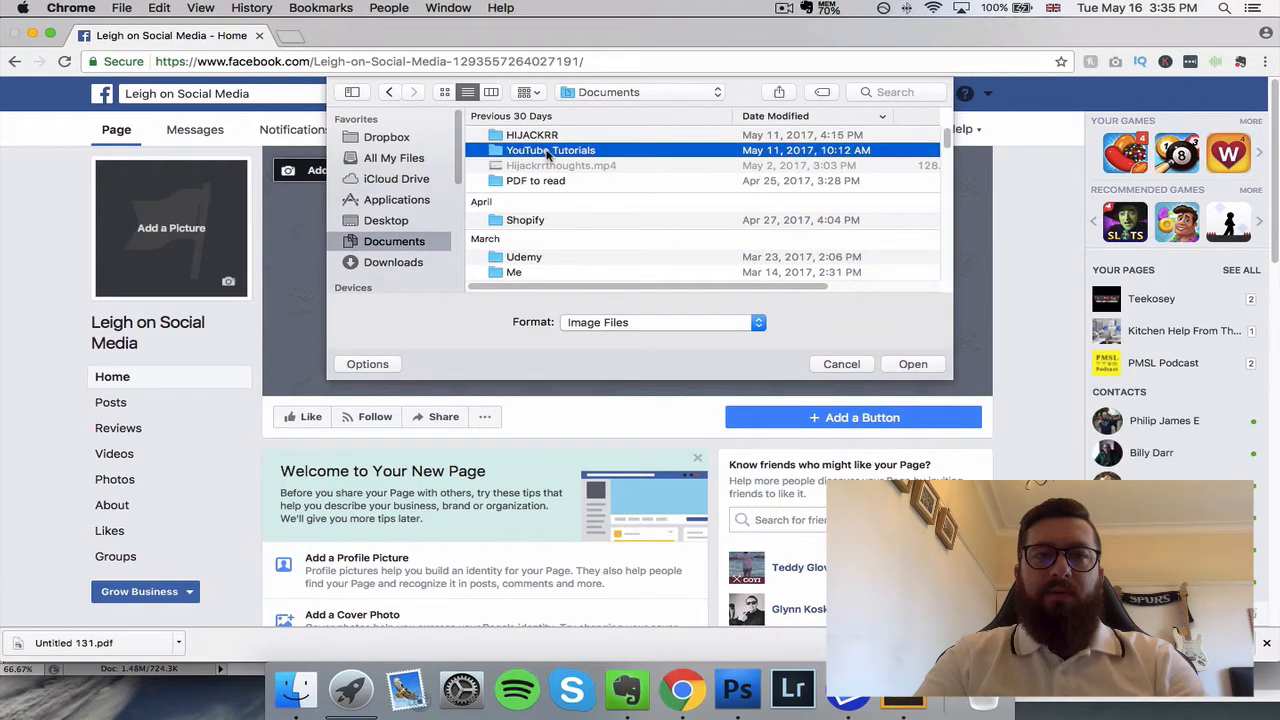
{"action": "double_click", "coordinate": [547, 151]}
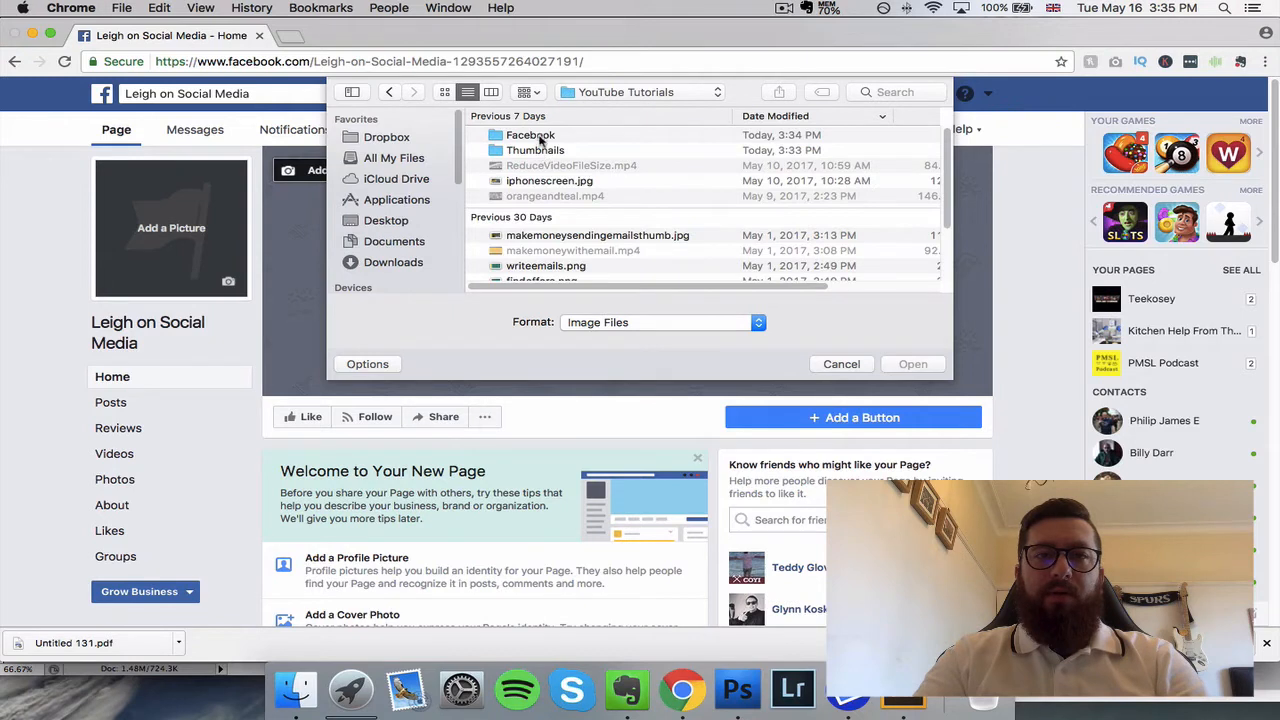
{"action": "double_click", "coordinate": [540, 150]}
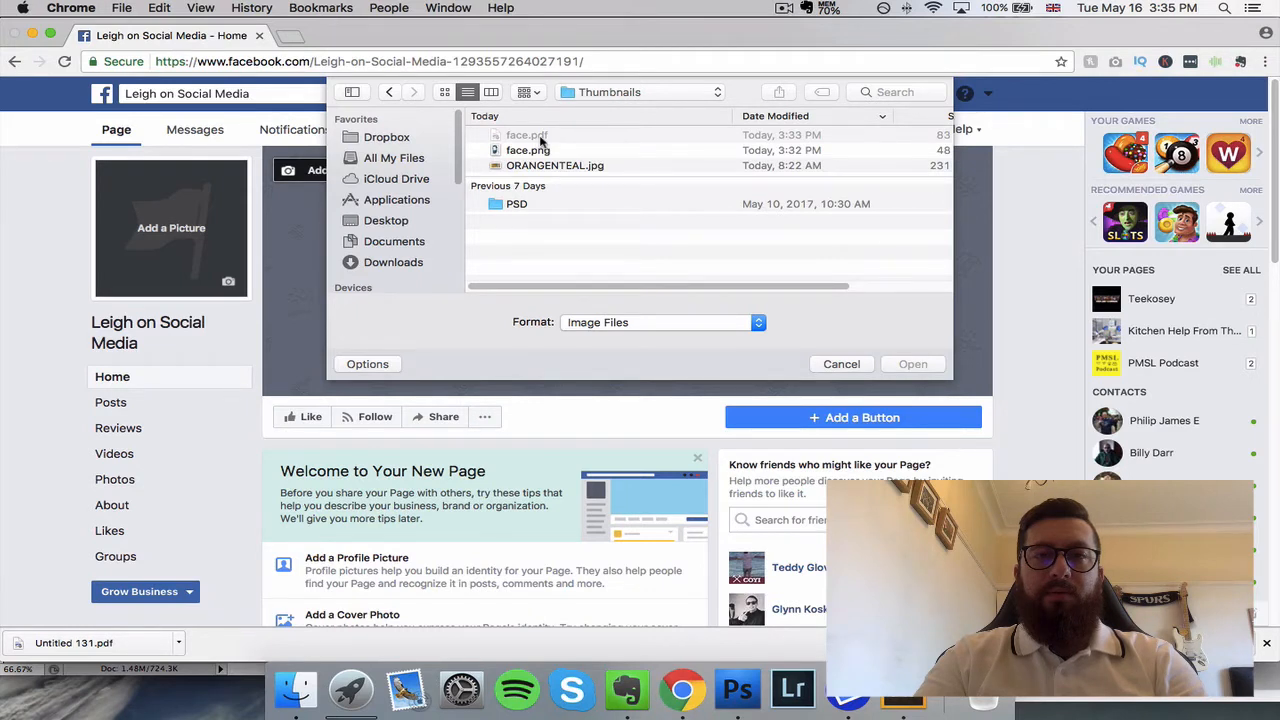
{"action": "left_click", "coordinate": [720, 325]}
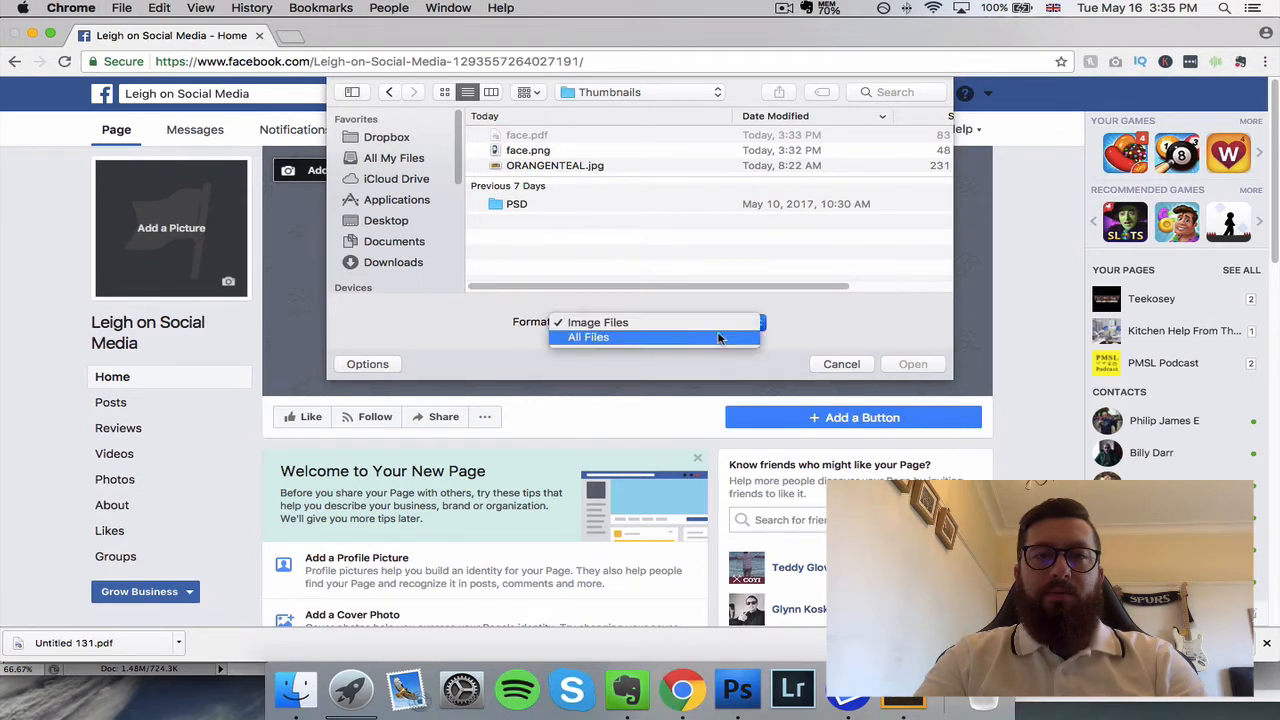
{"action": "left_click", "coordinate": [718, 336]}
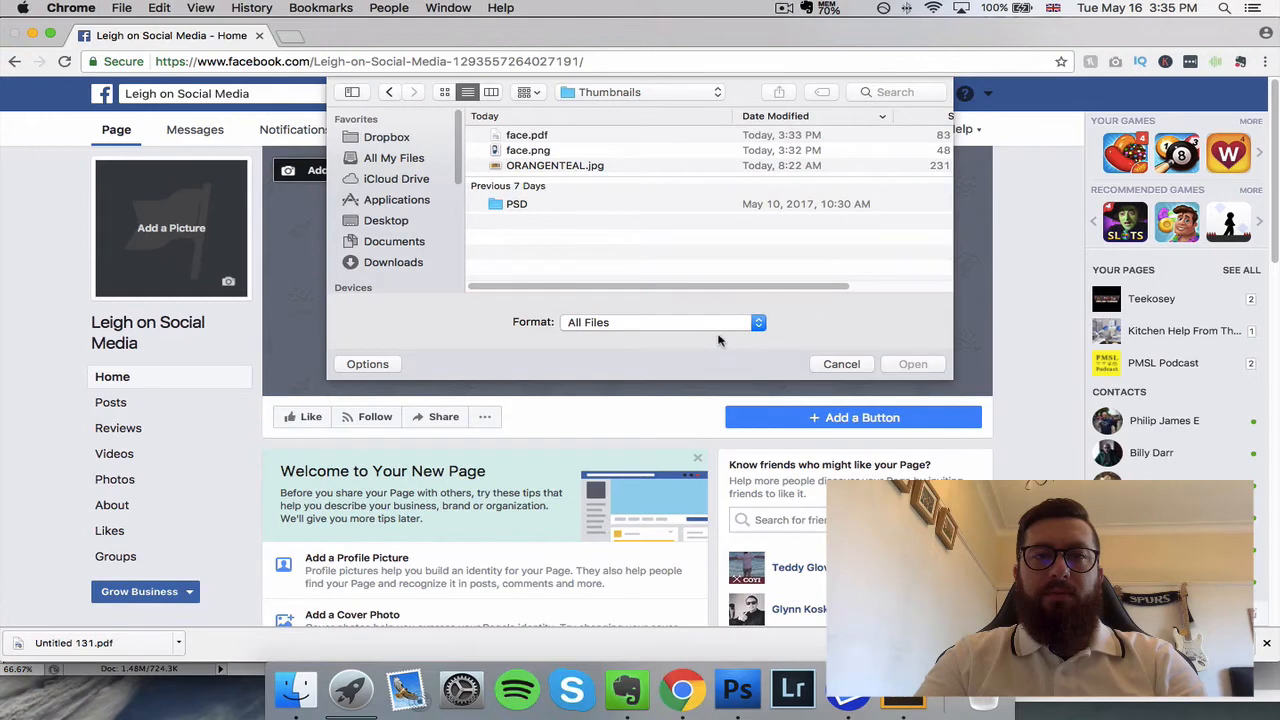
{"action": "left_click", "coordinate": [688, 95]}
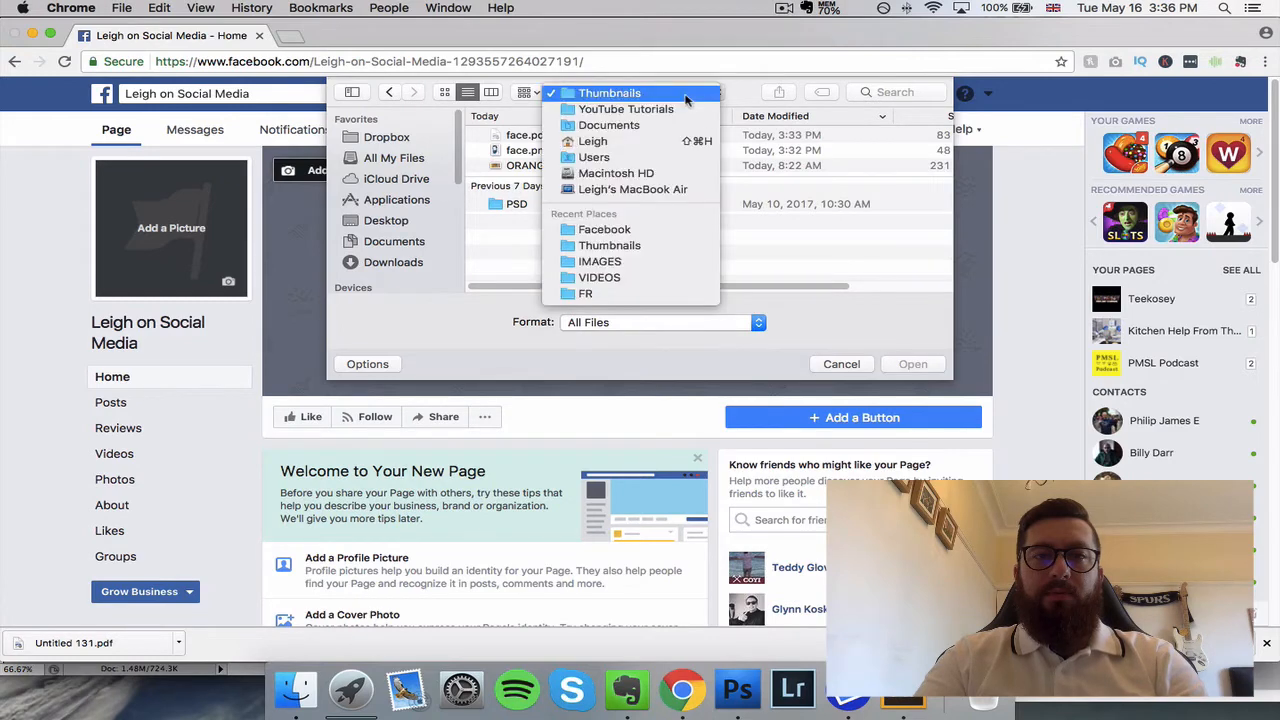
{"action": "left_click", "coordinate": [684, 108]}
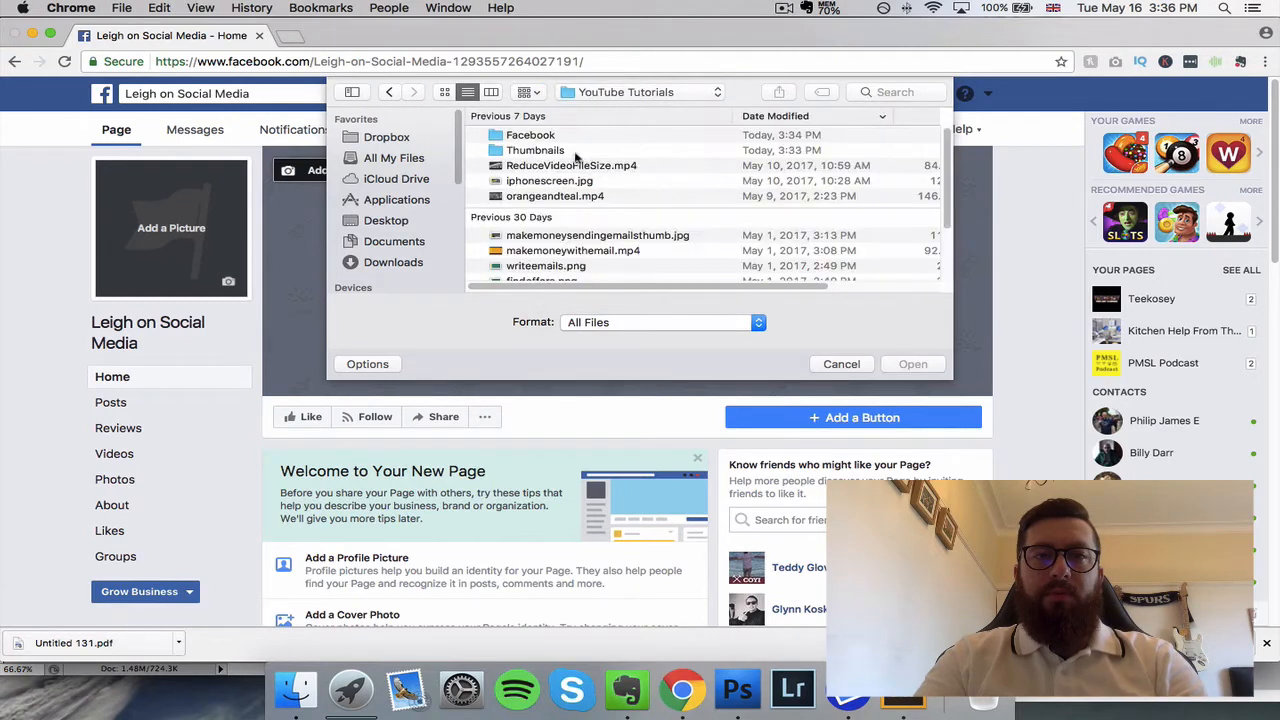
Step: Load Facebook-cover-new.jpg from the Facebook folder as the page's cover photo
{"action": "double_click", "coordinate": [532, 140]}
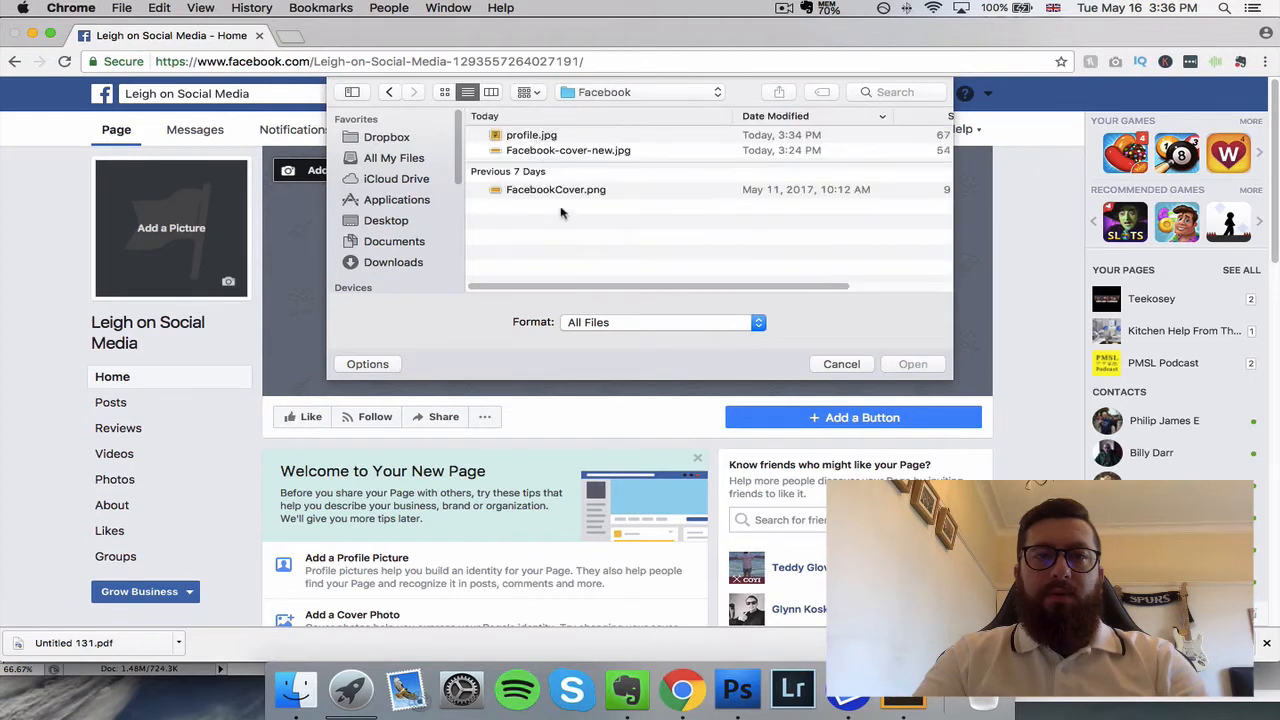
{"action": "left_click", "coordinate": [585, 152]}
{"action": "left_click", "coordinate": [918, 364]}
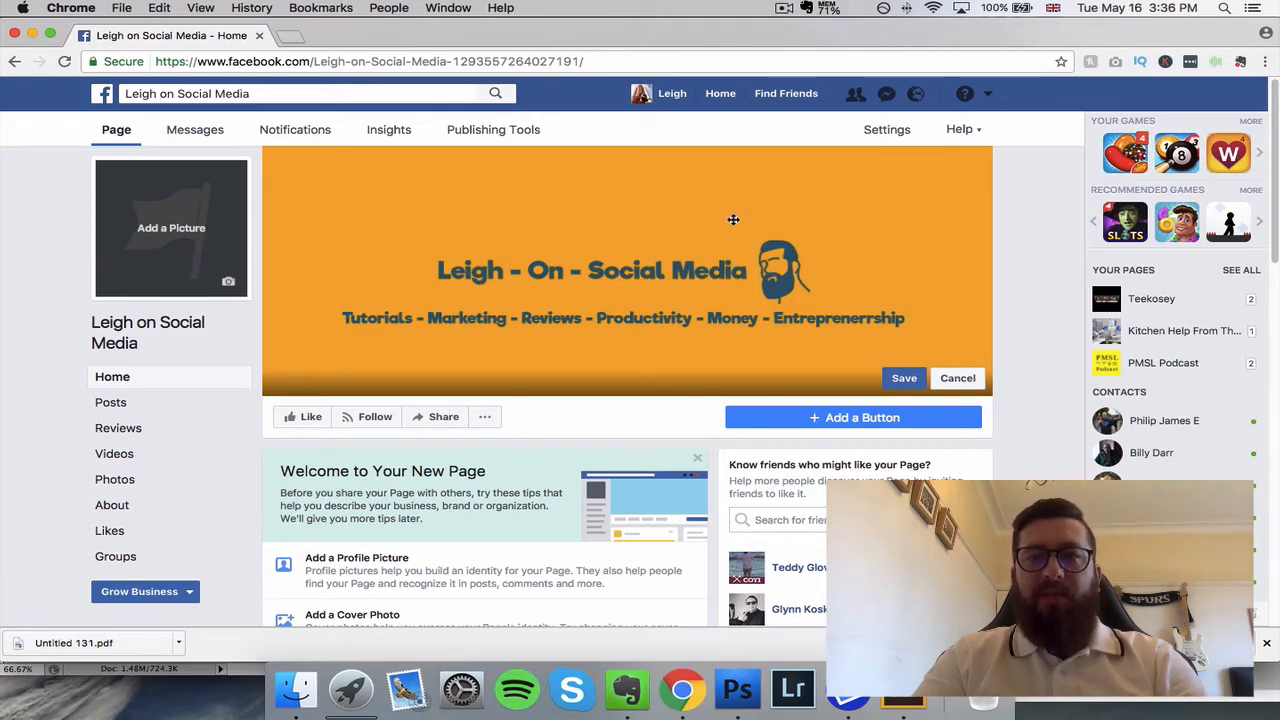
Step: Save the page's cover photo and upload profile.jpg from the Facebook folder as the profile picture
{"action": "left_click", "coordinate": [905, 379]}
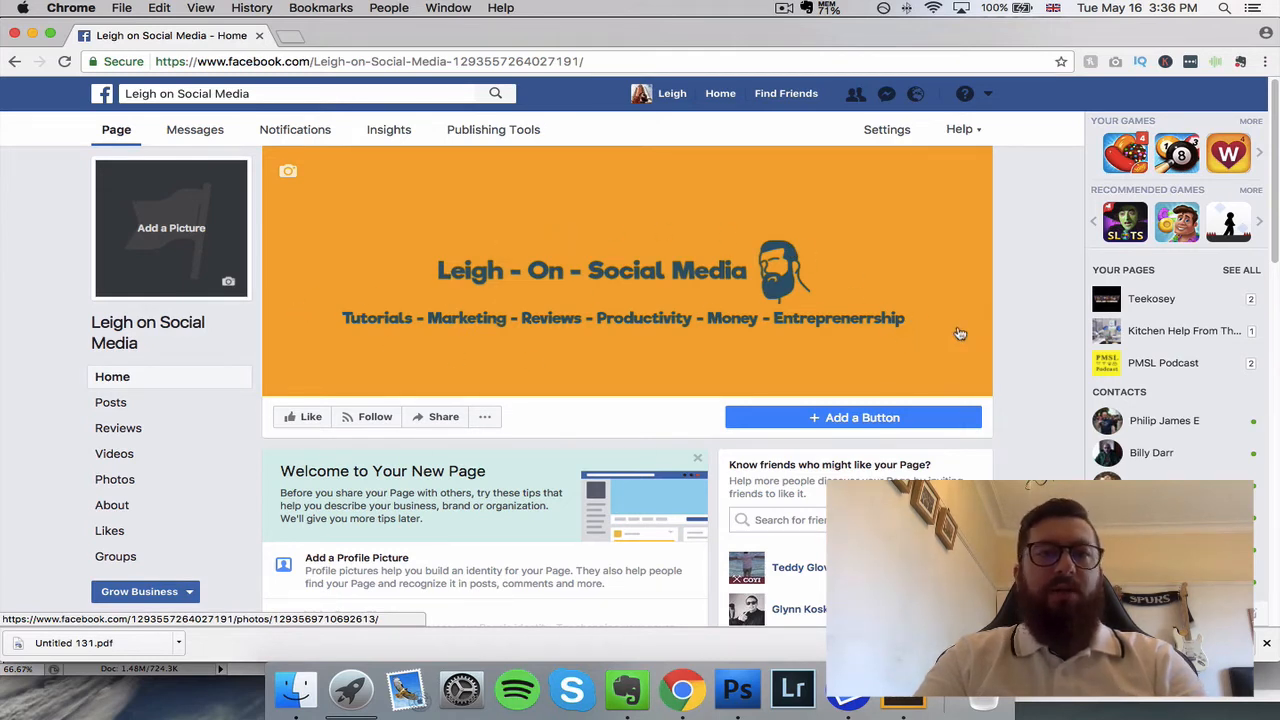
{"action": "left_click", "coordinate": [160, 230]}
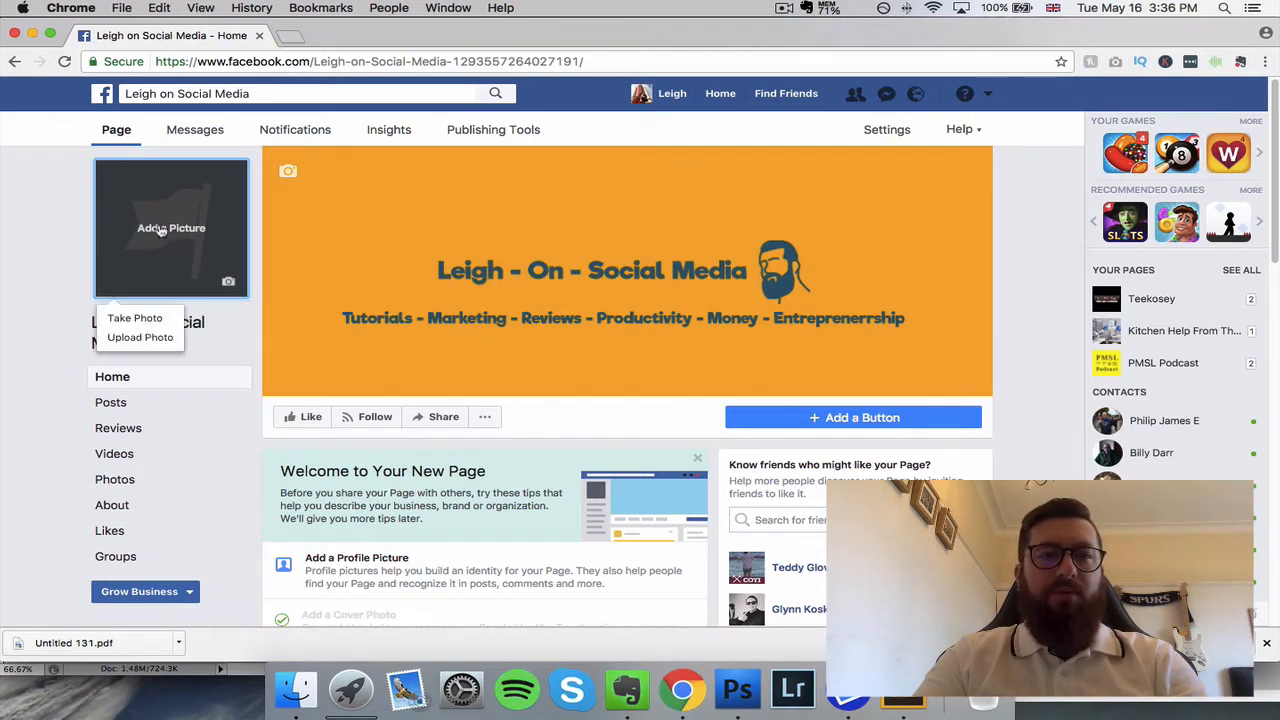
{"action": "left_click", "coordinate": [135, 337]}
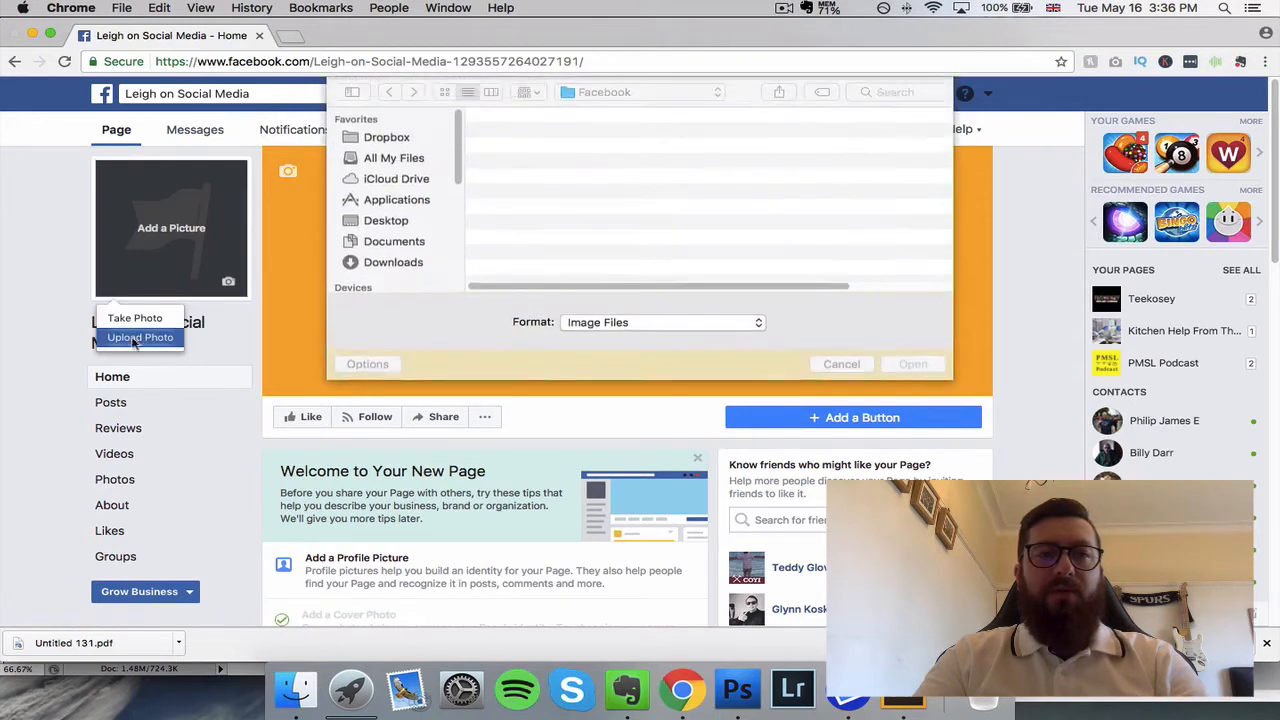
{"action": "left_click", "coordinate": [530, 140]}
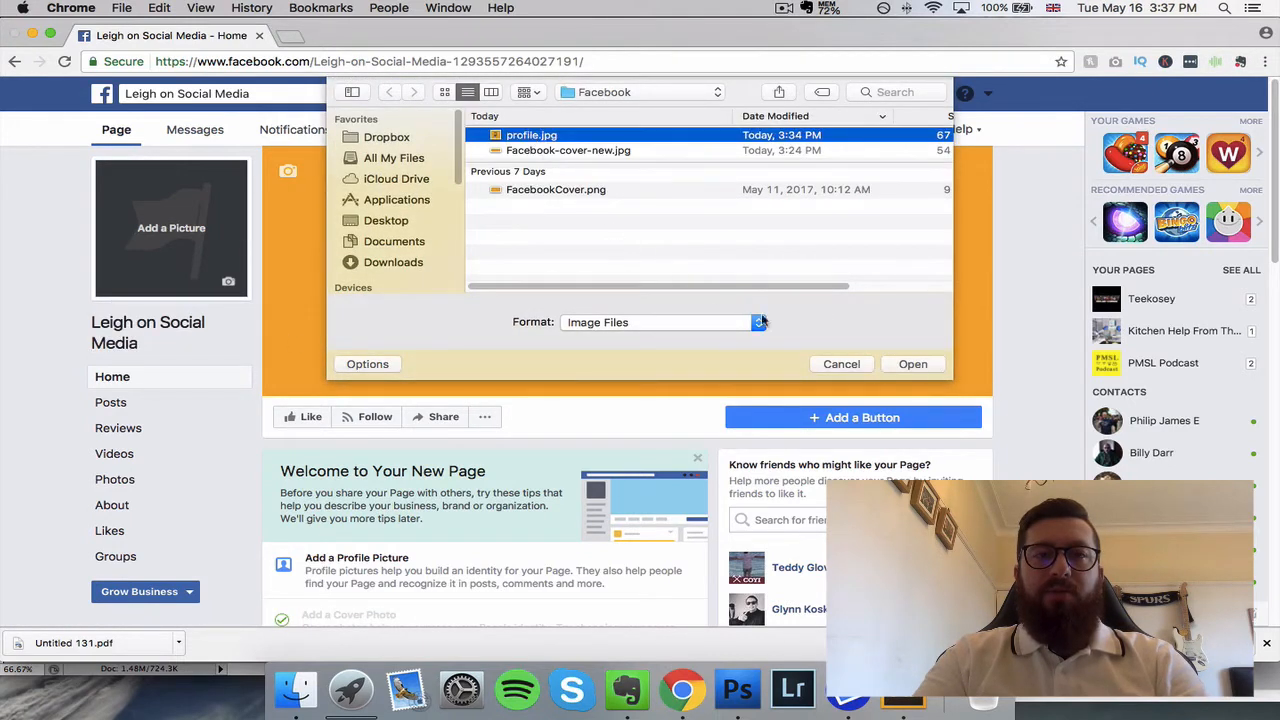
{"action": "left_click", "coordinate": [912, 364]}
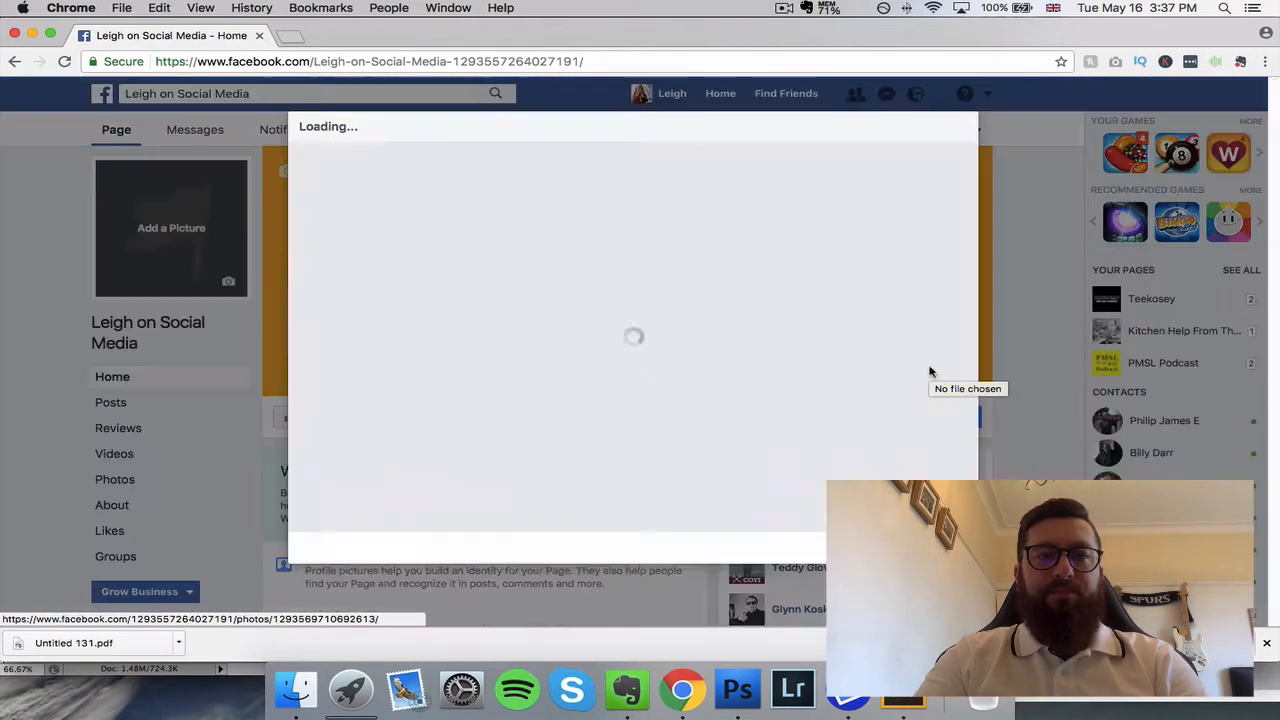
Step: Reposition the profile picture, zoom its crop out fully to fit the whole image, and save it
{"action": "left_click_drag", "start_coordinate": [598, 372], "coordinate": [606, 347]}
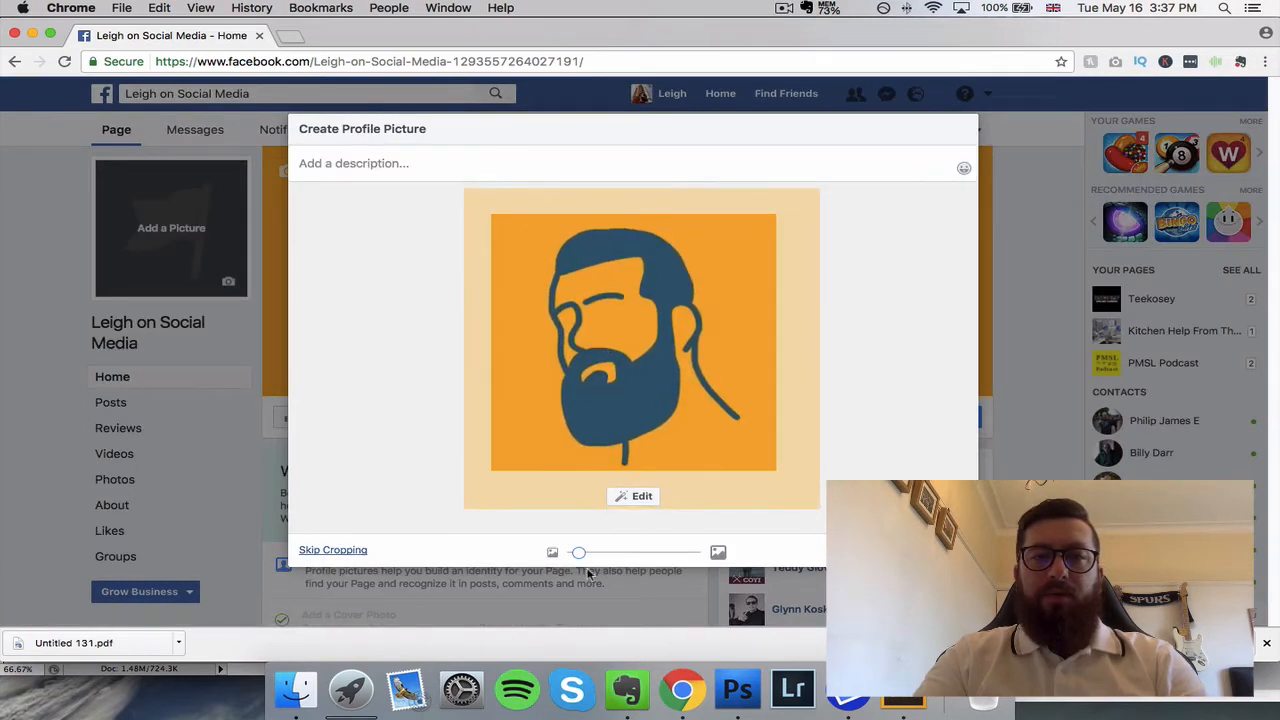
{"action": "mouse_move", "coordinate": [579, 552]}
{"action": "left_mouse_down"}
{"action": "mouse_move", "coordinate": [557, 556]}
{"action": "mouse_move", "coordinate": [683, 554]}
{"action": "mouse_move", "coordinate": [565, 552]}
{"action": "left_mouse_up"}
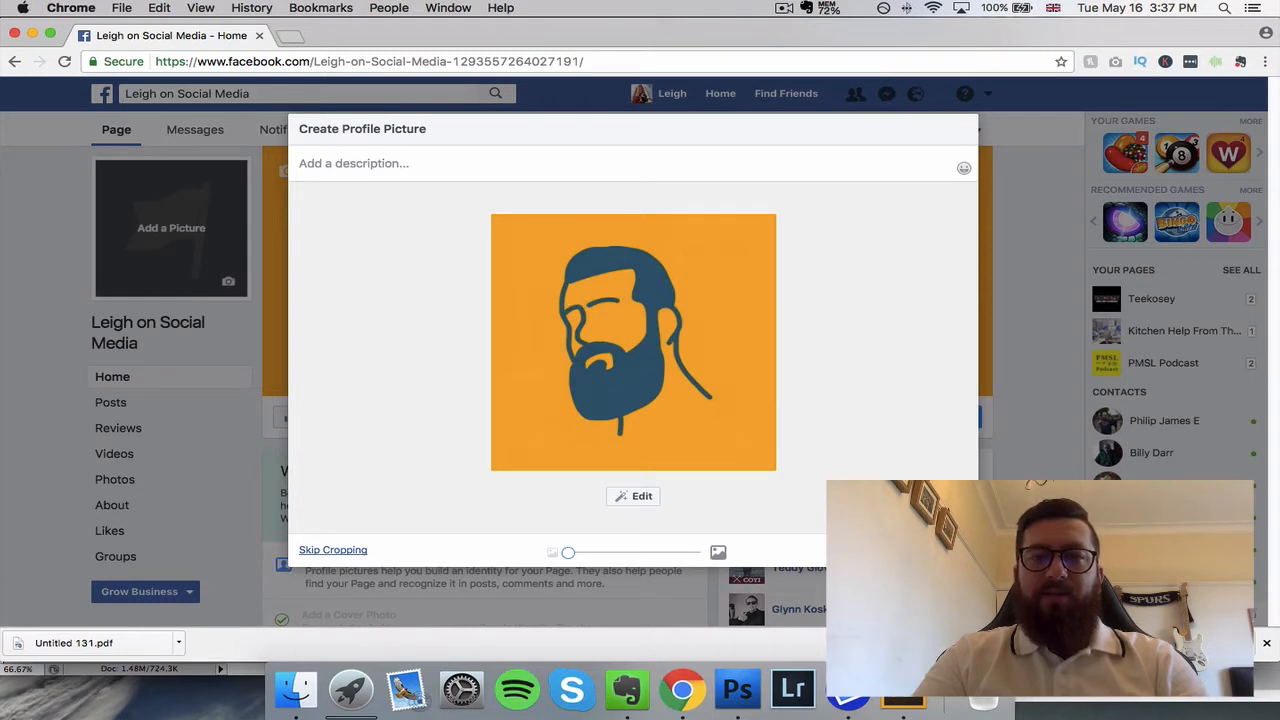
{"action": "left_click", "coordinate": [946, 550]}
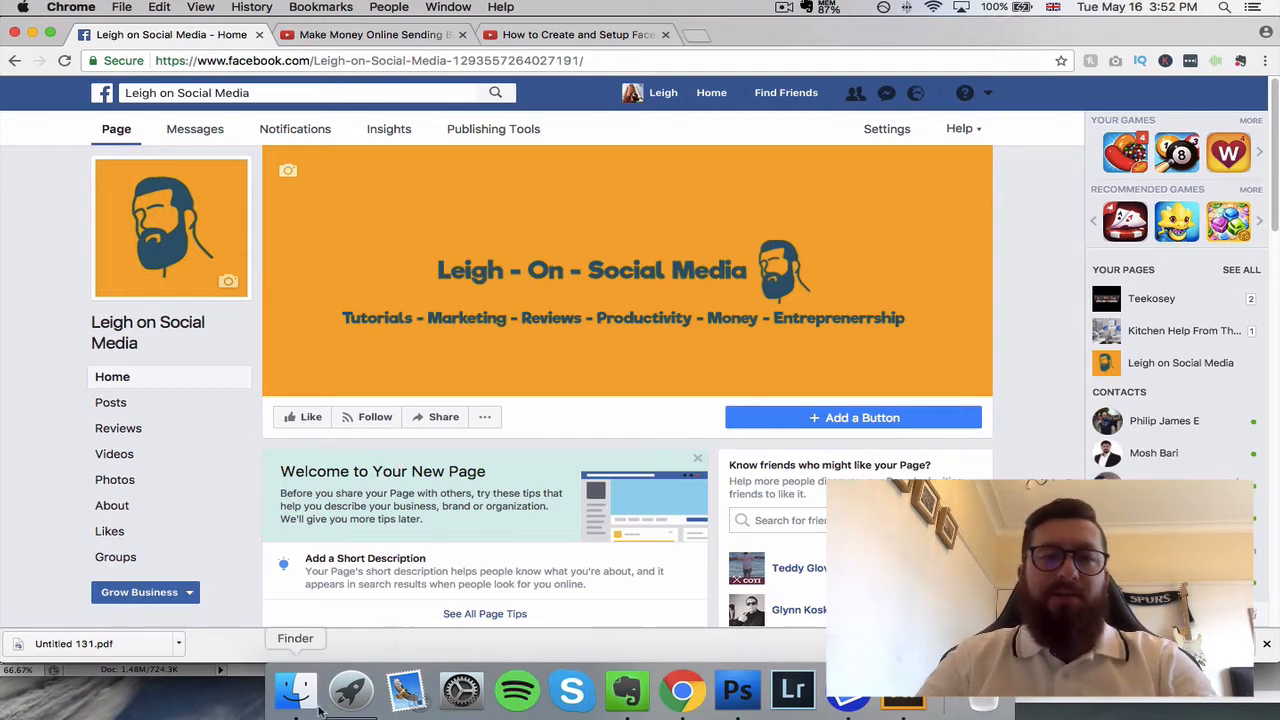
Step: Look over the page's home content and open the page info editor from the About section
{"action": "scroll", "coordinate": [509, 434], "scroll_direction": "down", "scroll_amount": 3}
{"action": "scroll", "coordinate": [514, 416], "scroll_direction": "down", "scroll_amount": 3}
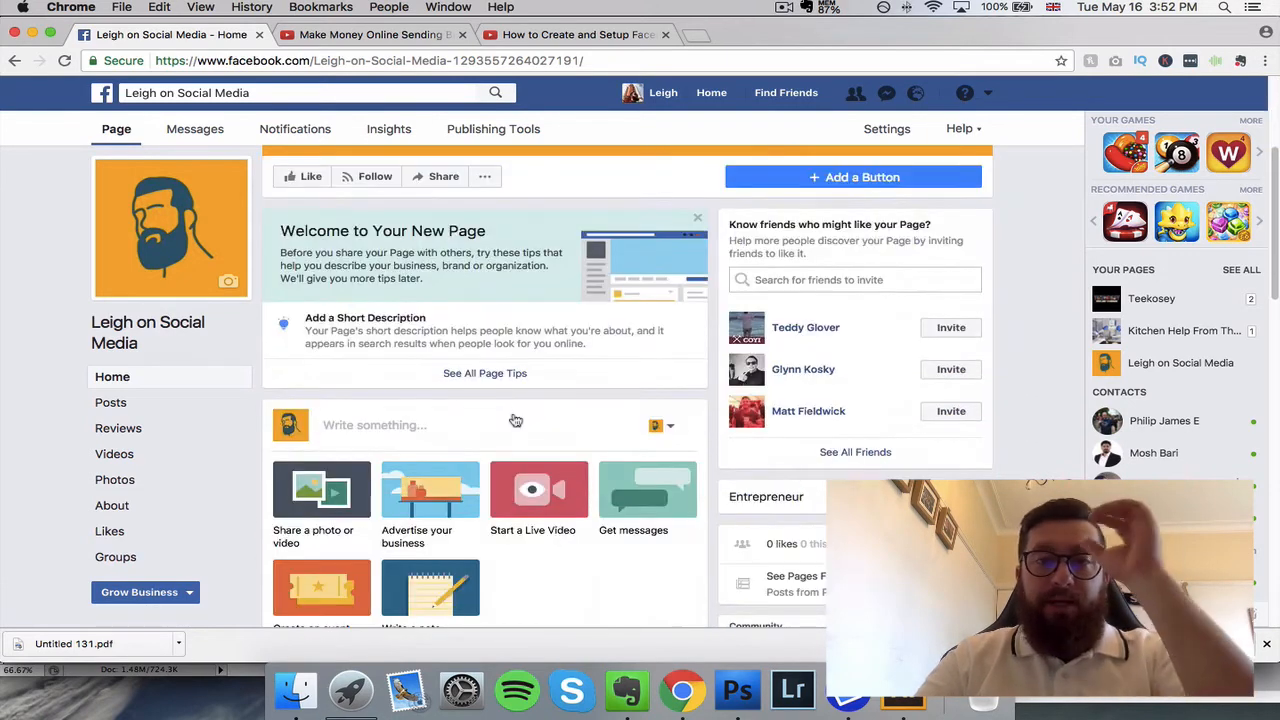
{"action": "scroll", "coordinate": [589, 384], "scroll_direction": "down", "scroll_amount": 2}
{"action": "scroll", "coordinate": [589, 384], "scroll_direction": "down", "scroll_amount": 3}
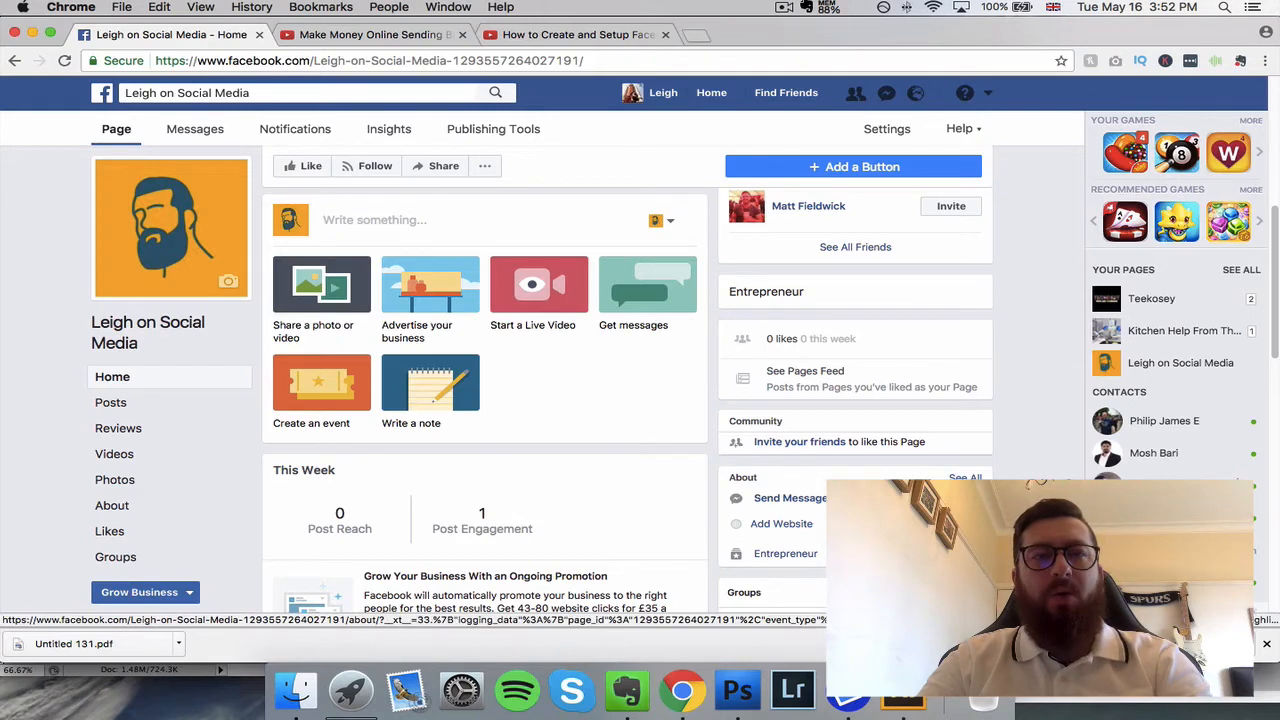
{"action": "left_click", "coordinate": [112, 505]}
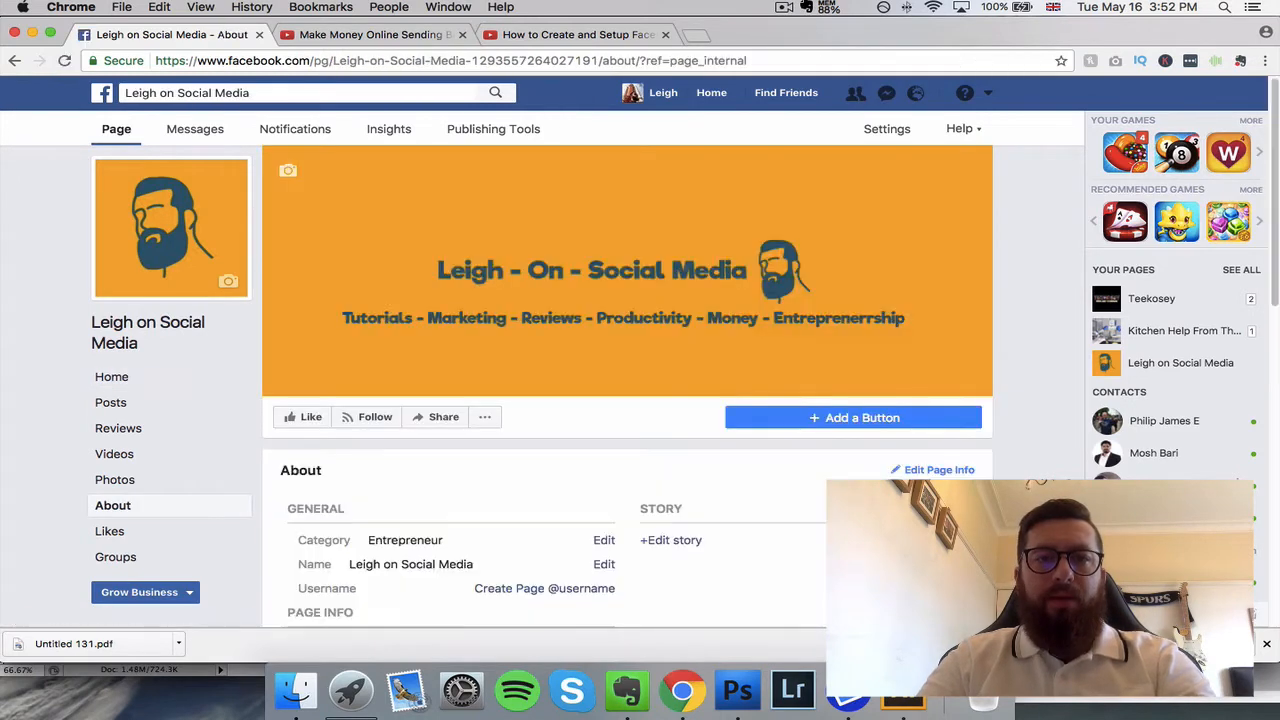
{"action": "scroll", "coordinate": [496, 423], "scroll_direction": "down", "scroll_amount": 3}
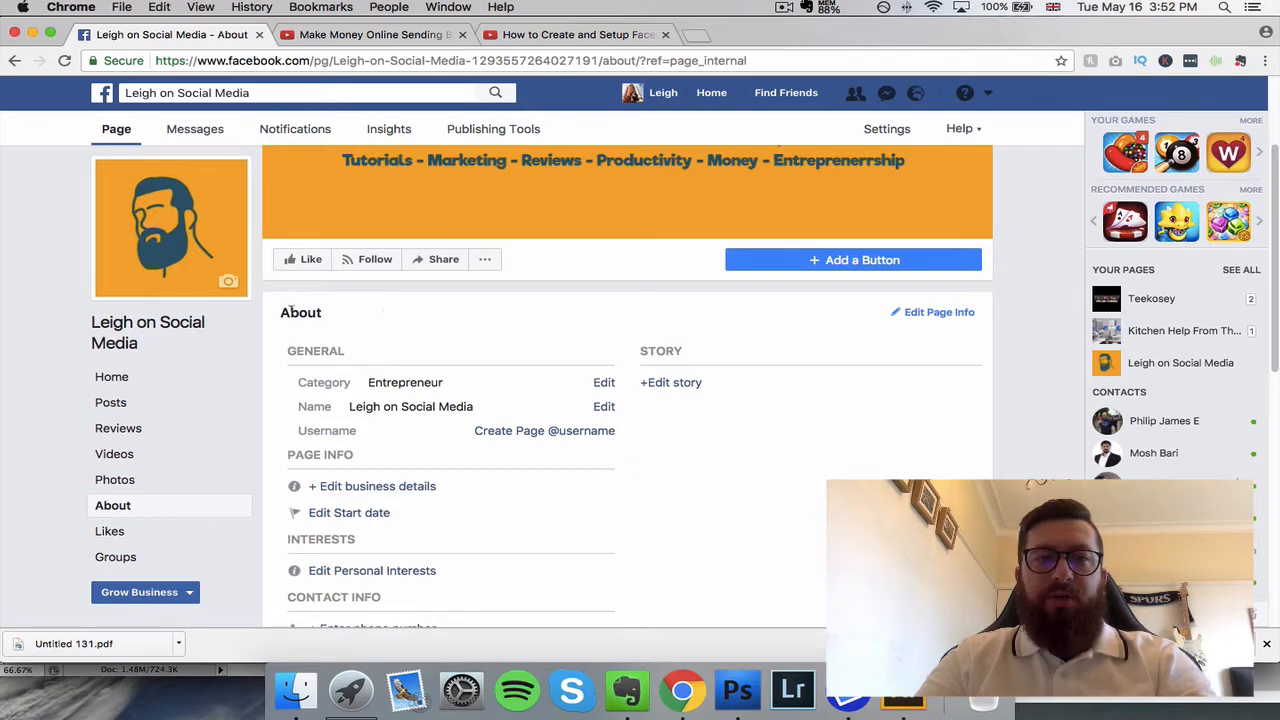
{"action": "left_click", "coordinate": [934, 314]}
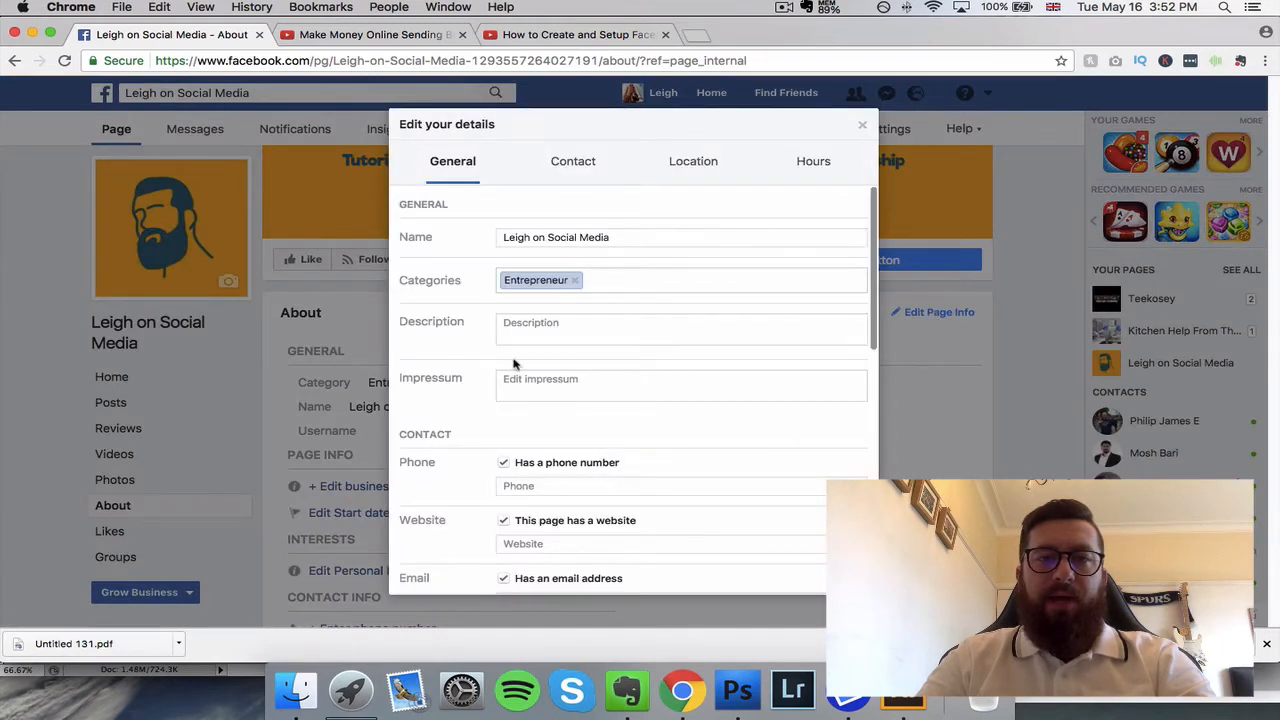
Step: Fill in the page description with a sentence giving the owner's first name, followed by "I am an entrepreneur........"
{"action": "left_click", "coordinate": [530, 328]}
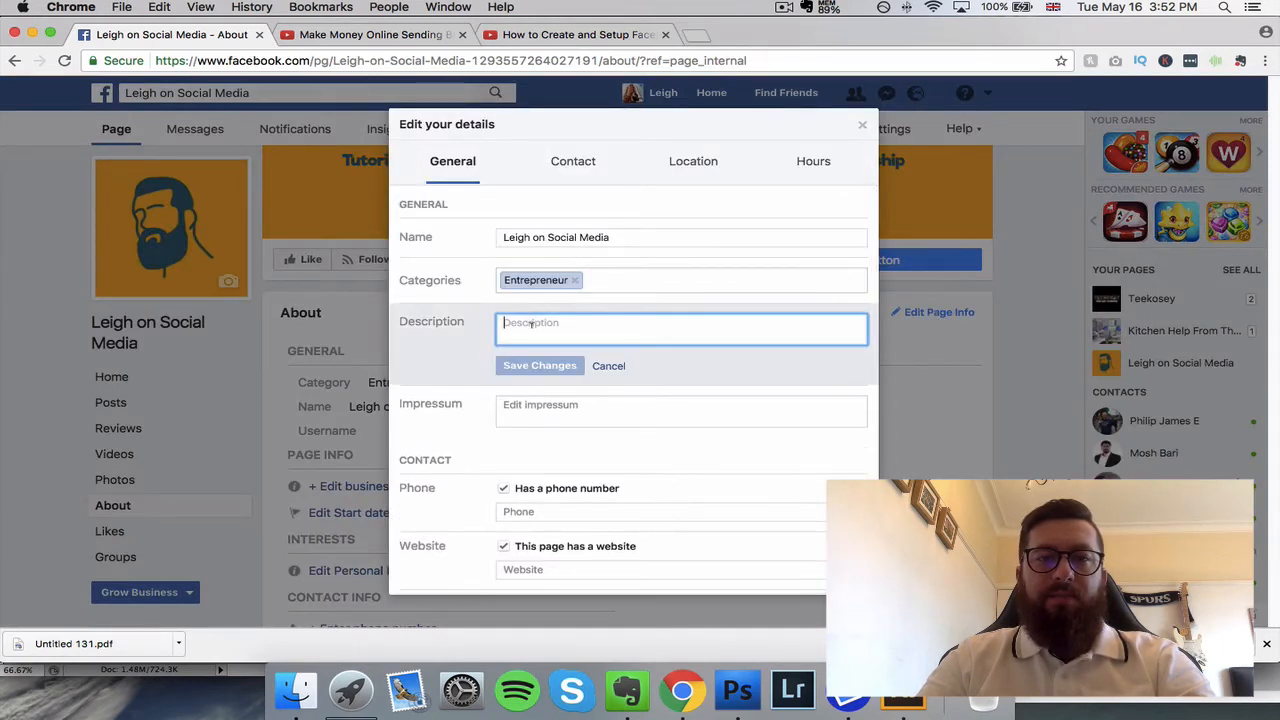
{"action": "type", "text": "My name is Ligh"}
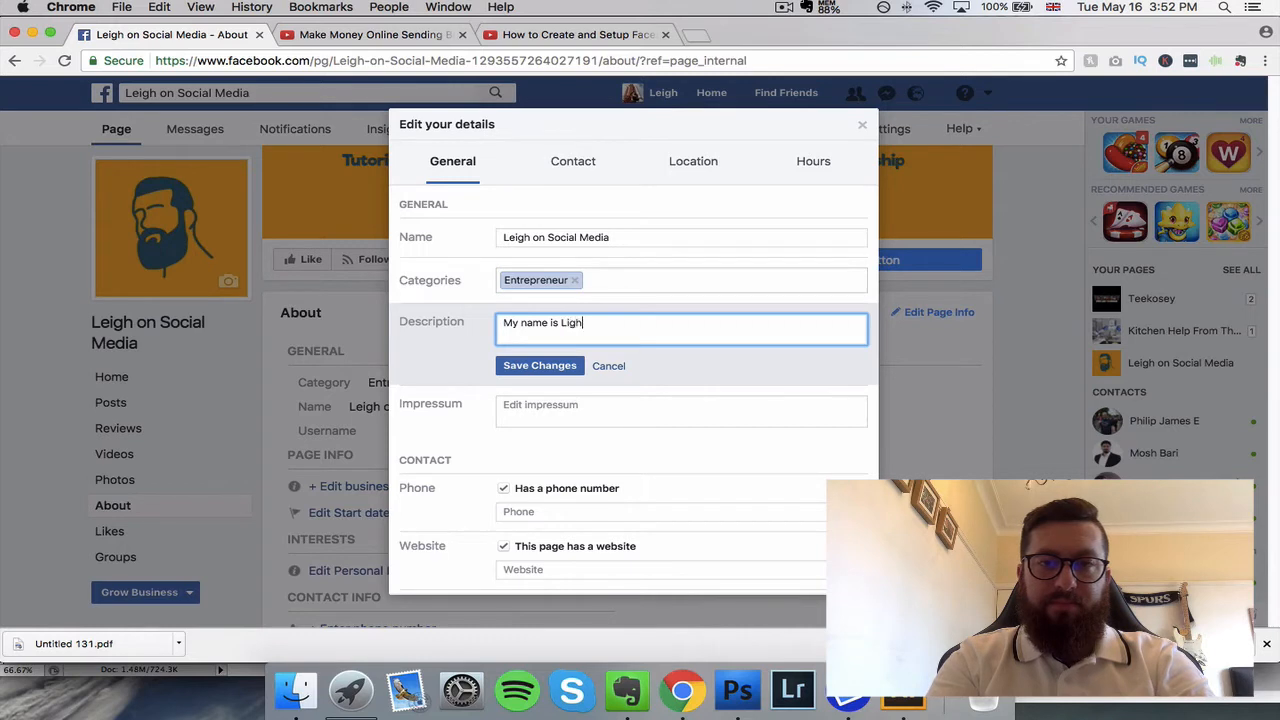
{"action": "type", "text": "ei"}
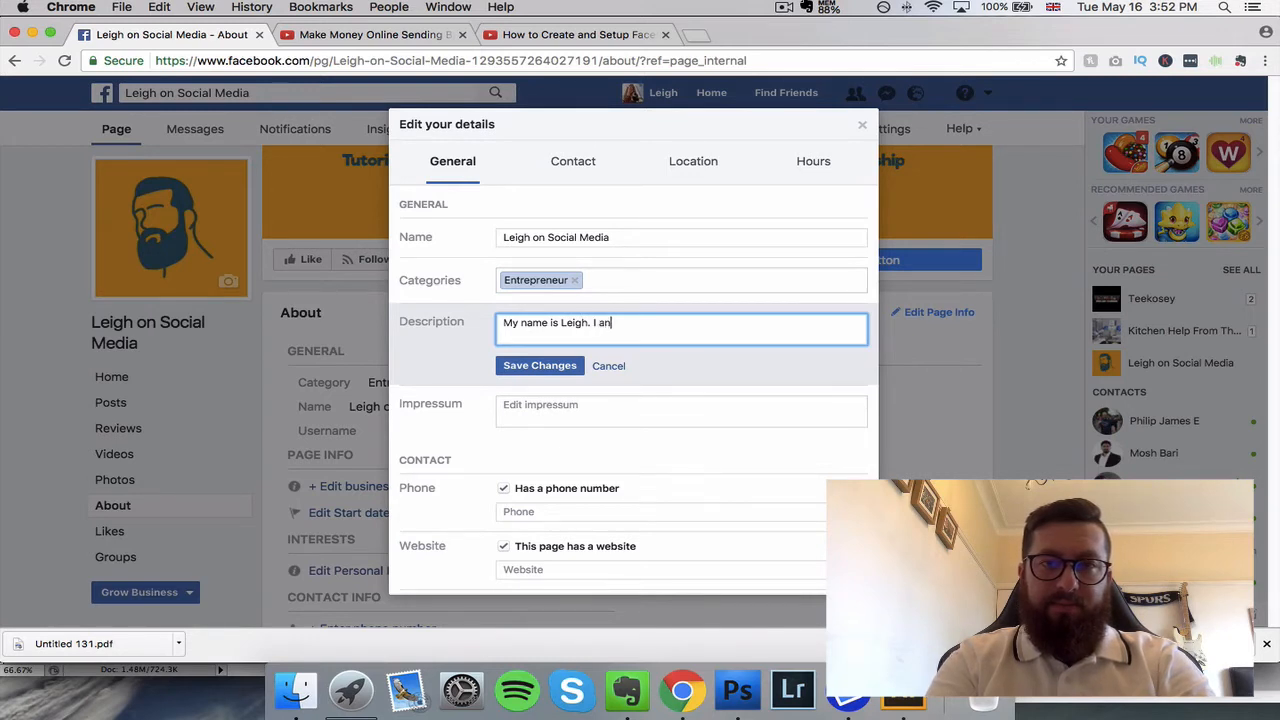
{"action": "type", "text": ". I am"}
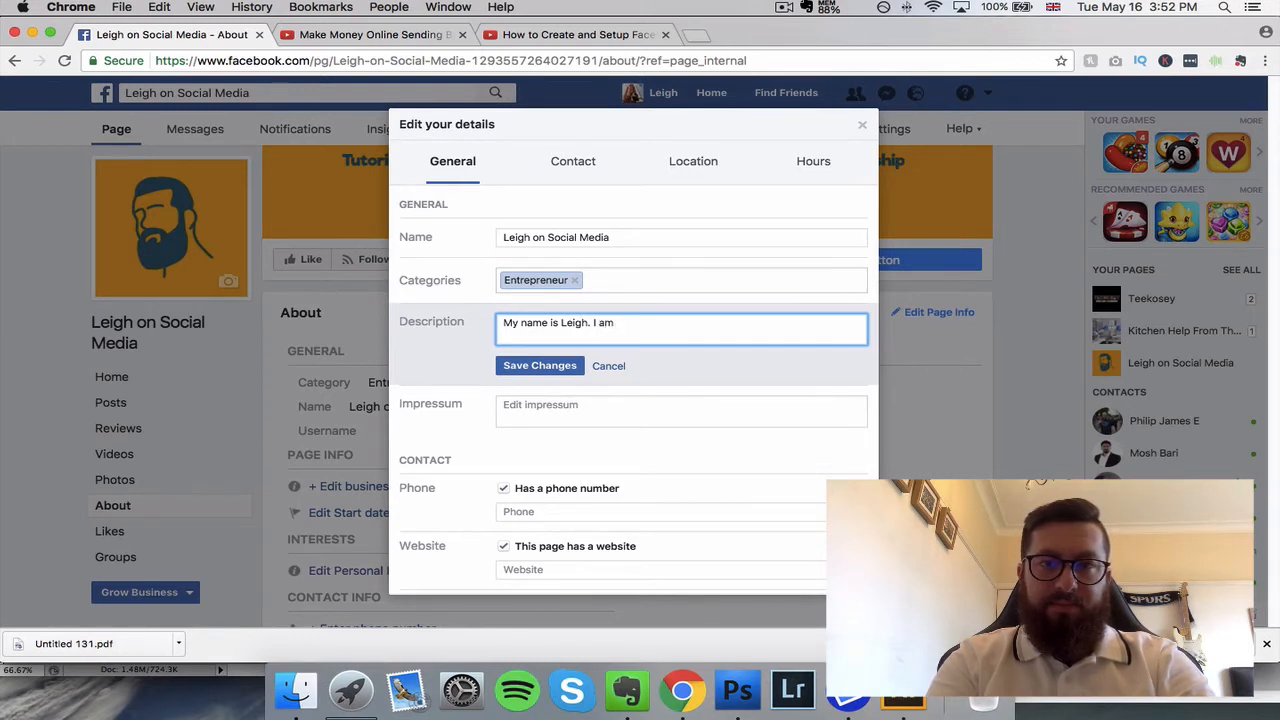
{"action": "type", "text": " an"}
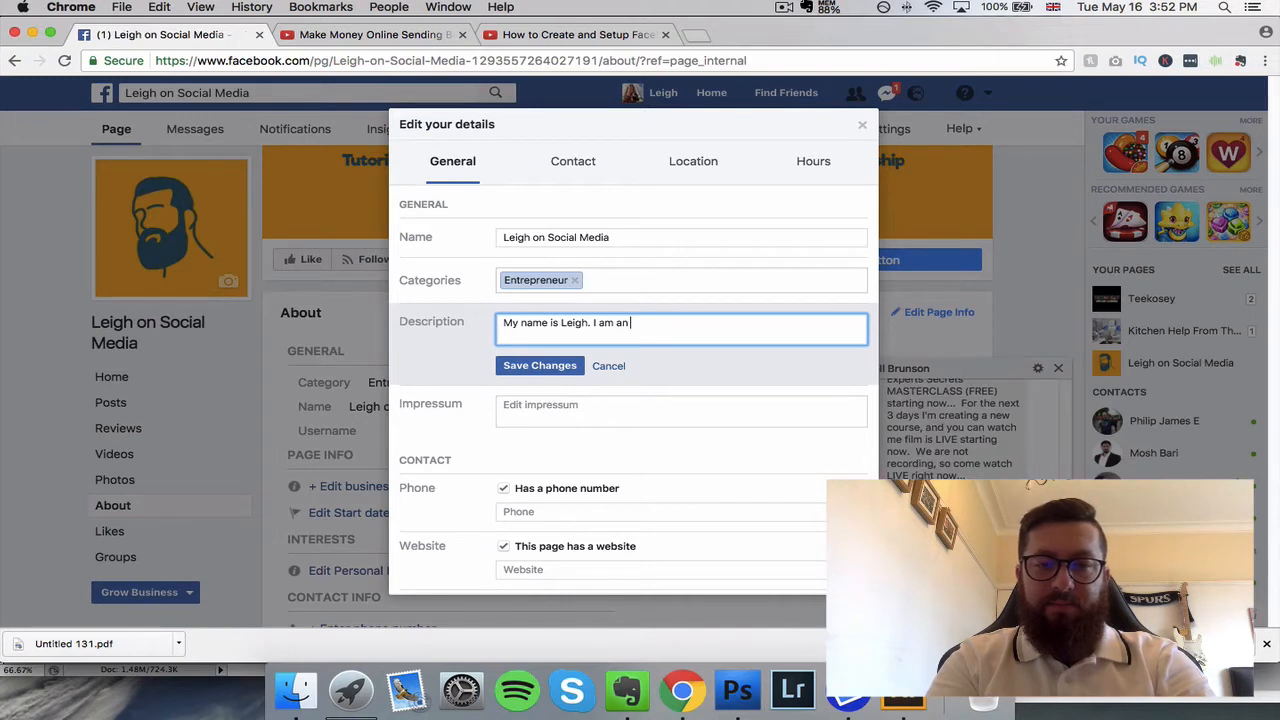
{"action": "type", "text": " entrepreneur........"}
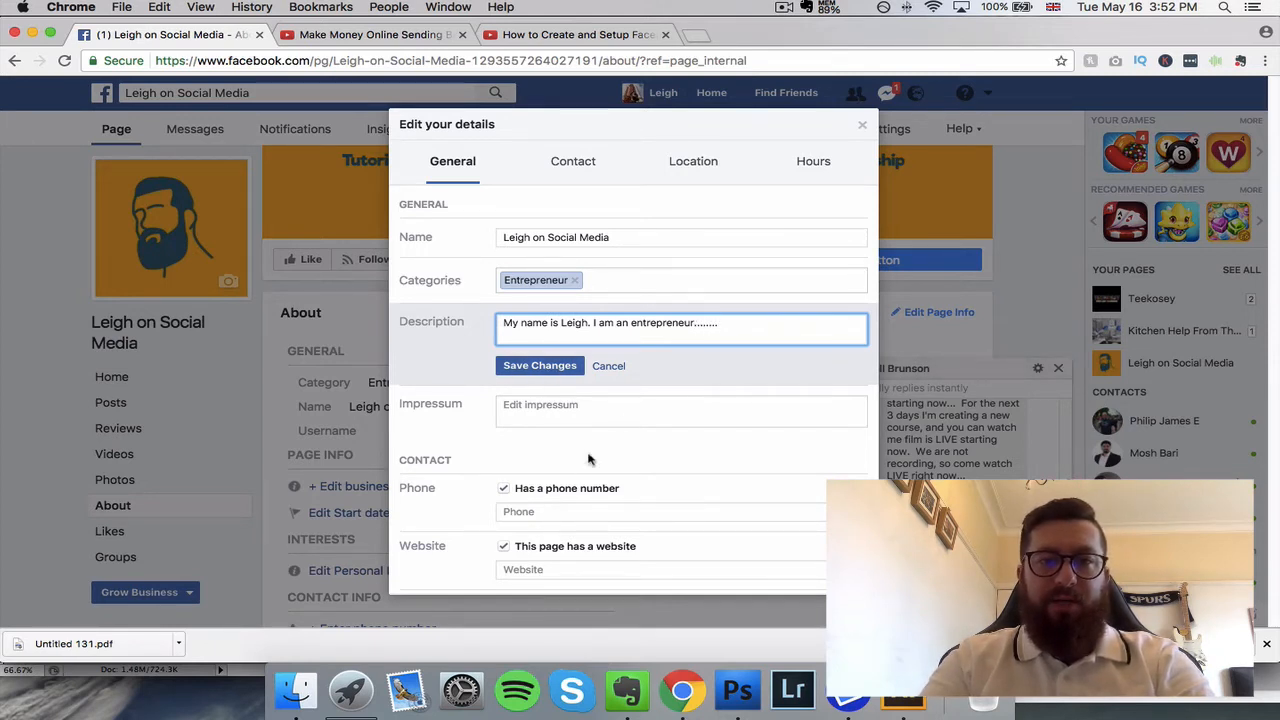
Step: Copy the URL of the owner's YouTube channel page and save it as the Facebook page's website
{"action": "scroll", "coordinate": [592, 450], "scroll_direction": "down", "scroll_amount": 1}
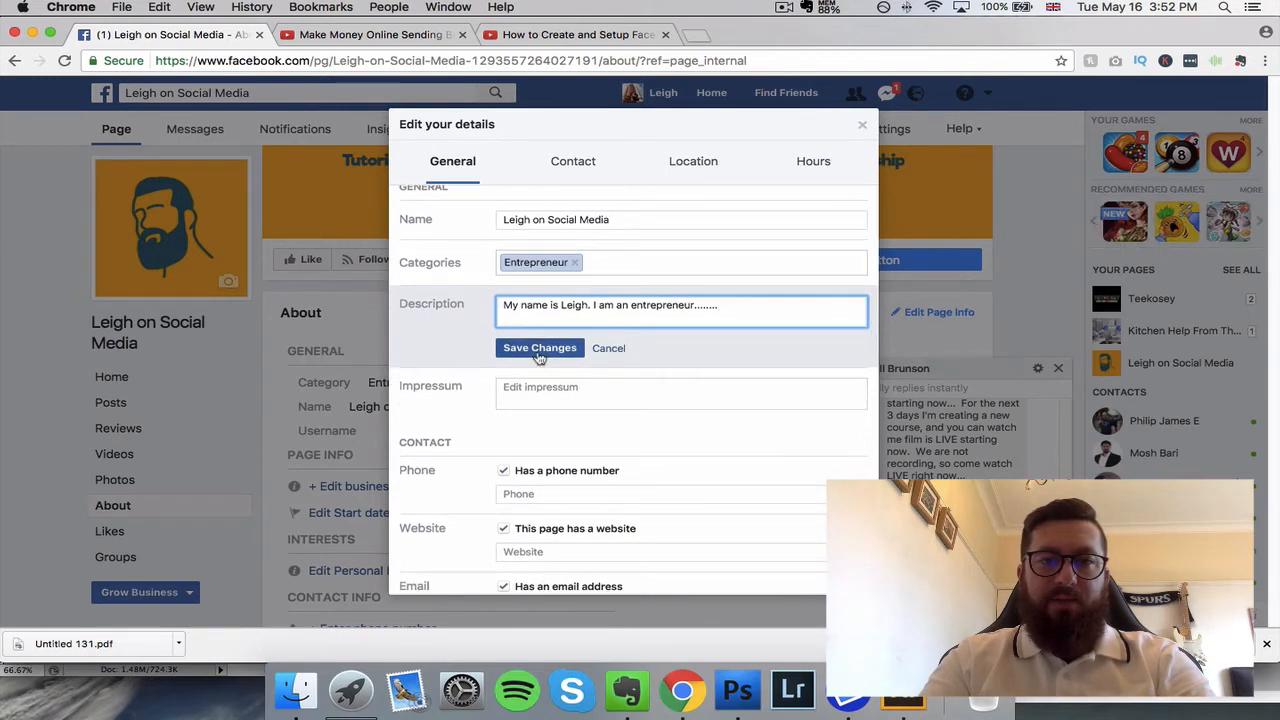
{"action": "scroll", "coordinate": [566, 386], "scroll_direction": "down", "scroll_amount": 5}
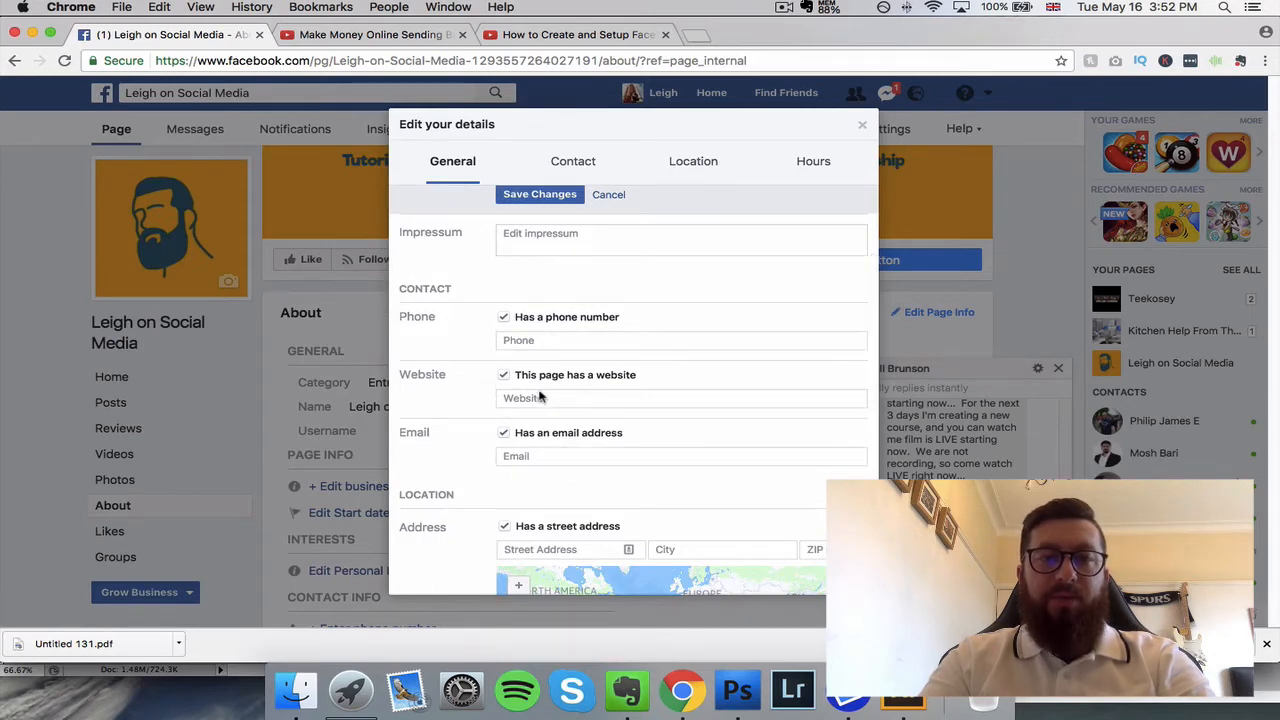
{"action": "left_click", "coordinate": [370, 34]}
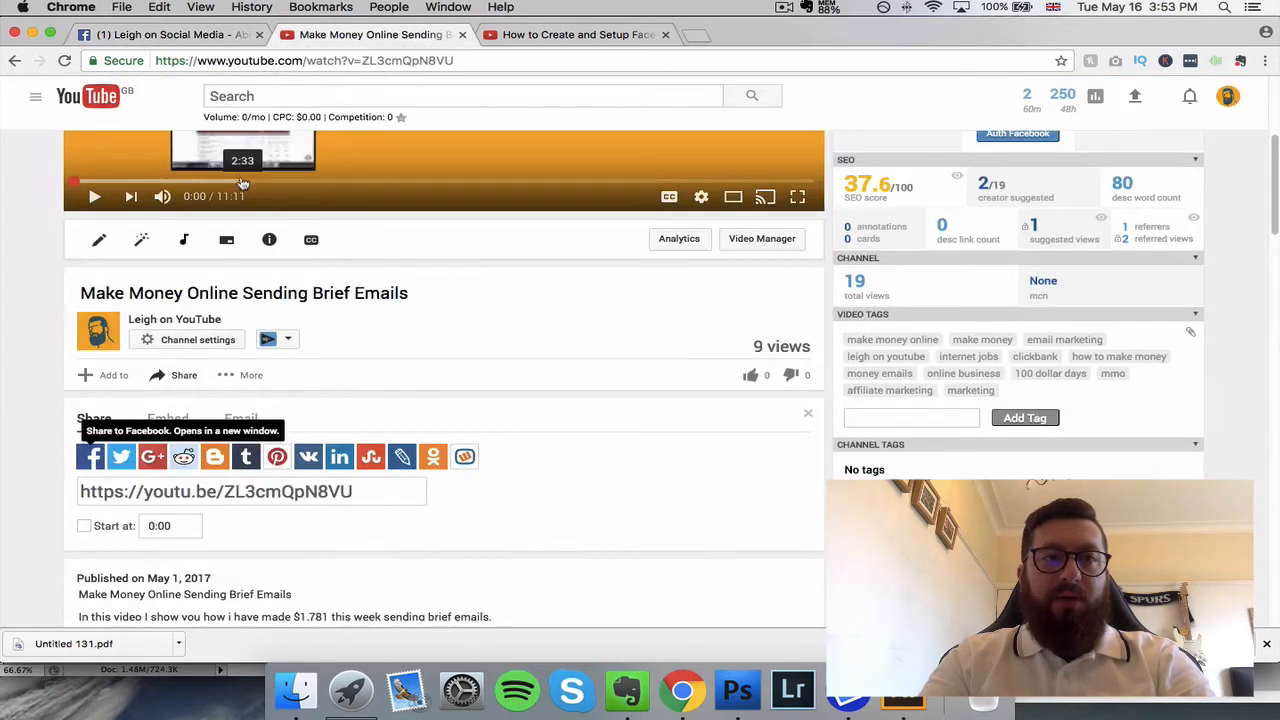
{"action": "left_click", "coordinate": [170, 320]}
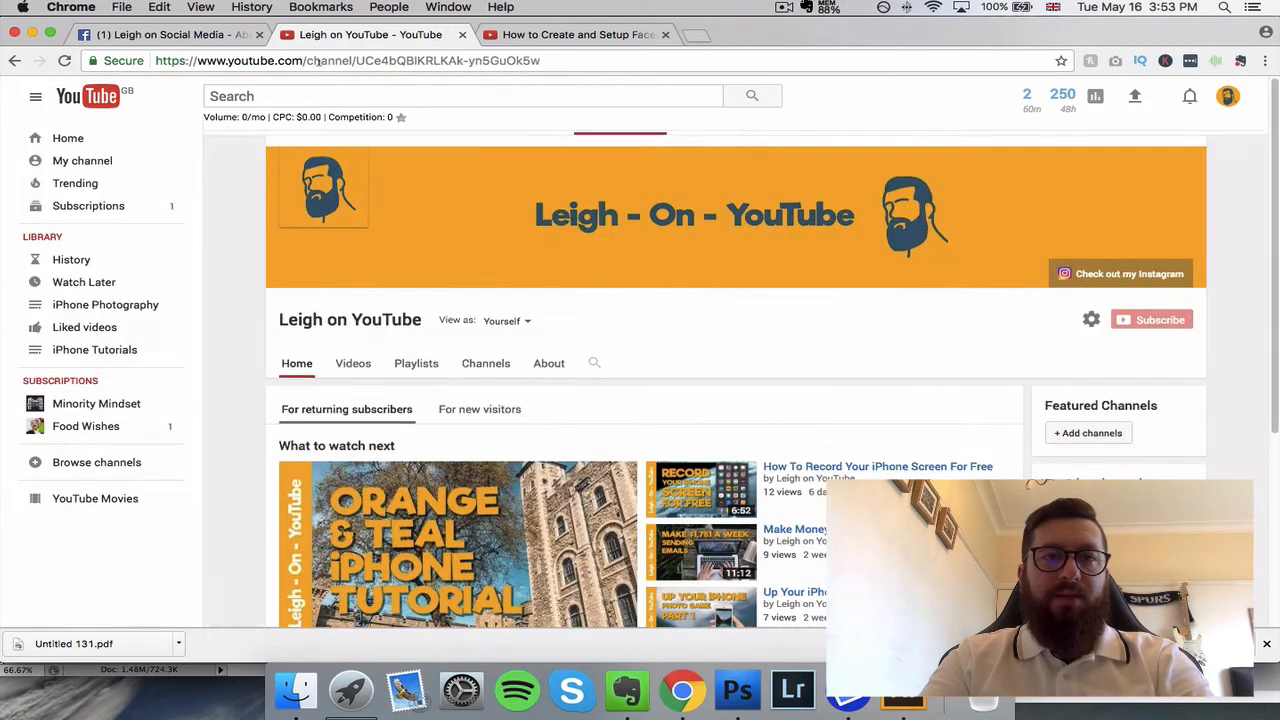
{"action": "left_click", "coordinate": [316, 61]}
{"action": "key", "text": "super+c"}
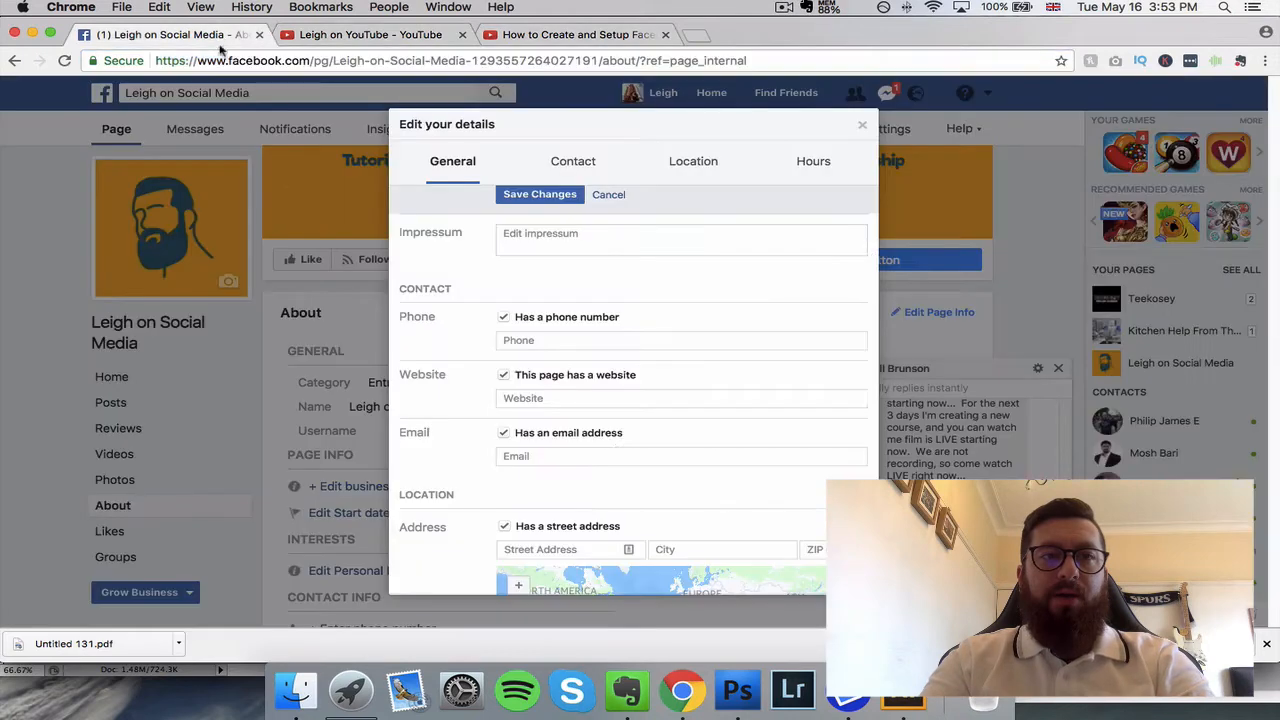
{"action": "left_click", "coordinate": [248, 40]}
{"action": "left_click", "coordinate": [548, 397]}
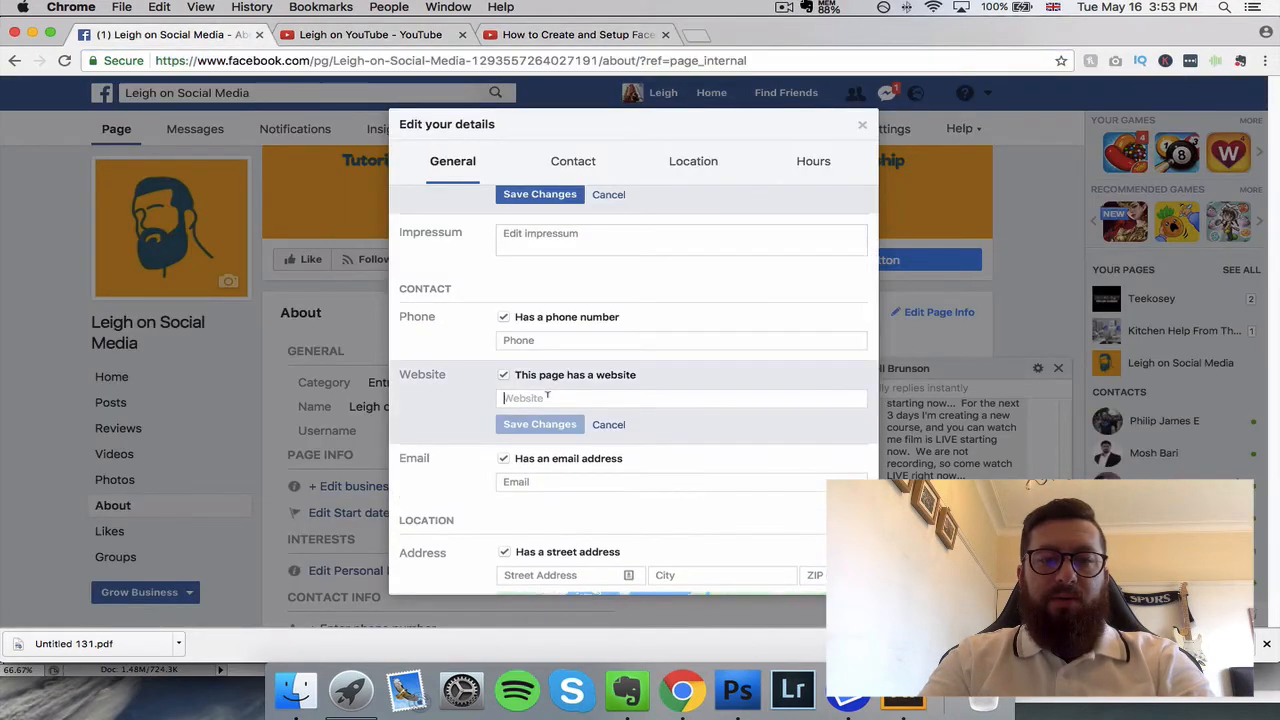
{"action": "key", "text": "super+v"}
{"action": "left_click", "coordinate": [553, 424]}
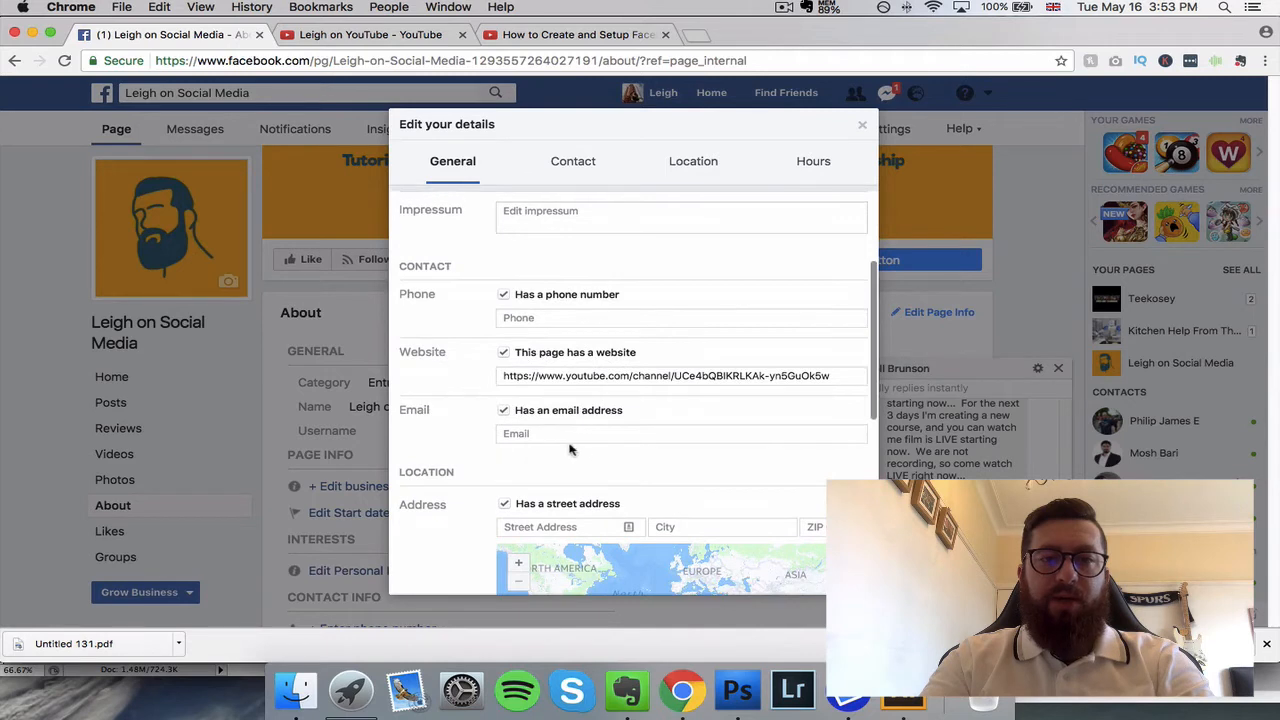
Step: Check the remaining contact, location and hours fields, save the page description, and close the details editor
{"action": "scroll", "coordinate": [549, 360], "scroll_direction": "down", "scroll_amount": 5}
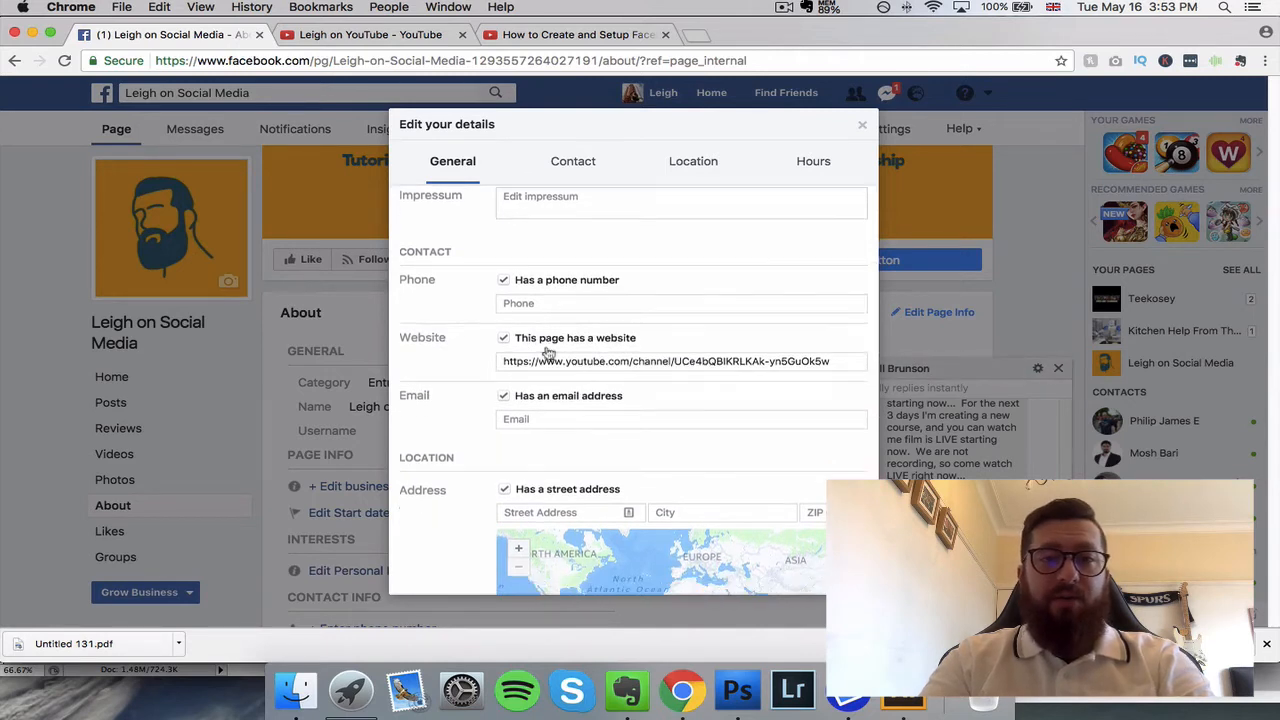
{"action": "scroll", "coordinate": [495, 452], "scroll_direction": "down", "scroll_amount": 3}
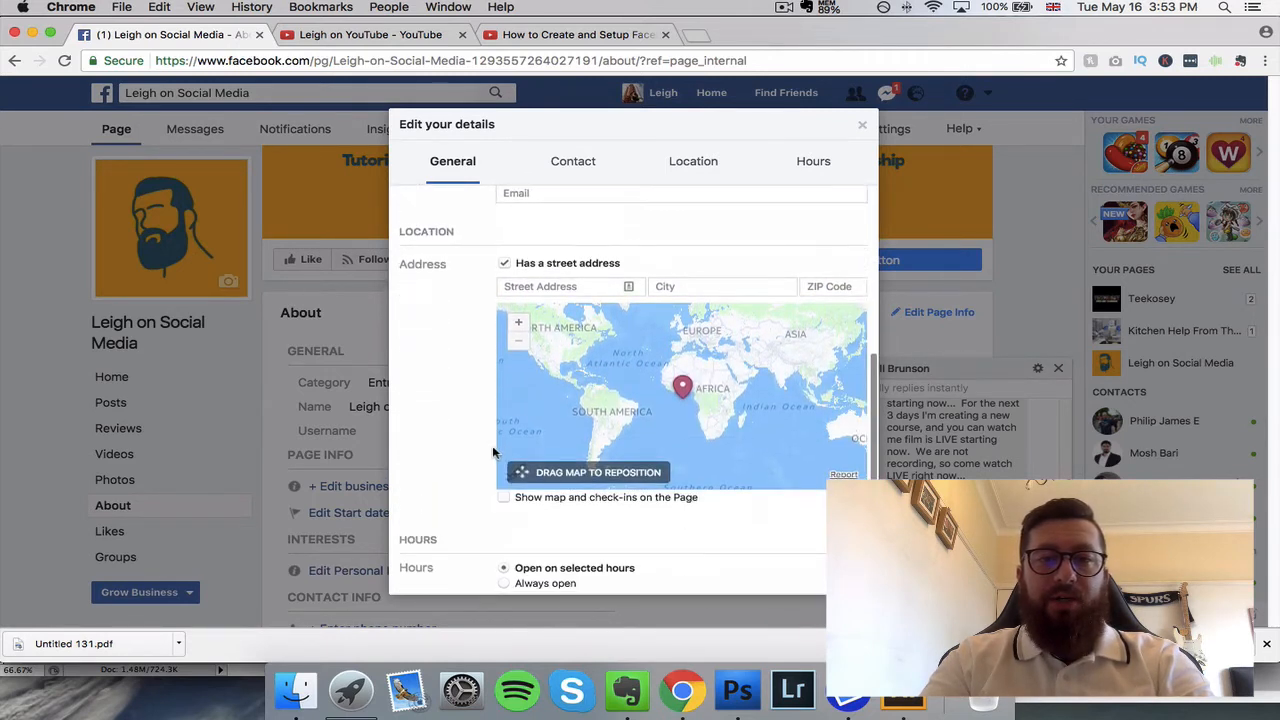
{"action": "scroll", "coordinate": [486, 450], "scroll_direction": "down", "scroll_amount": 5}
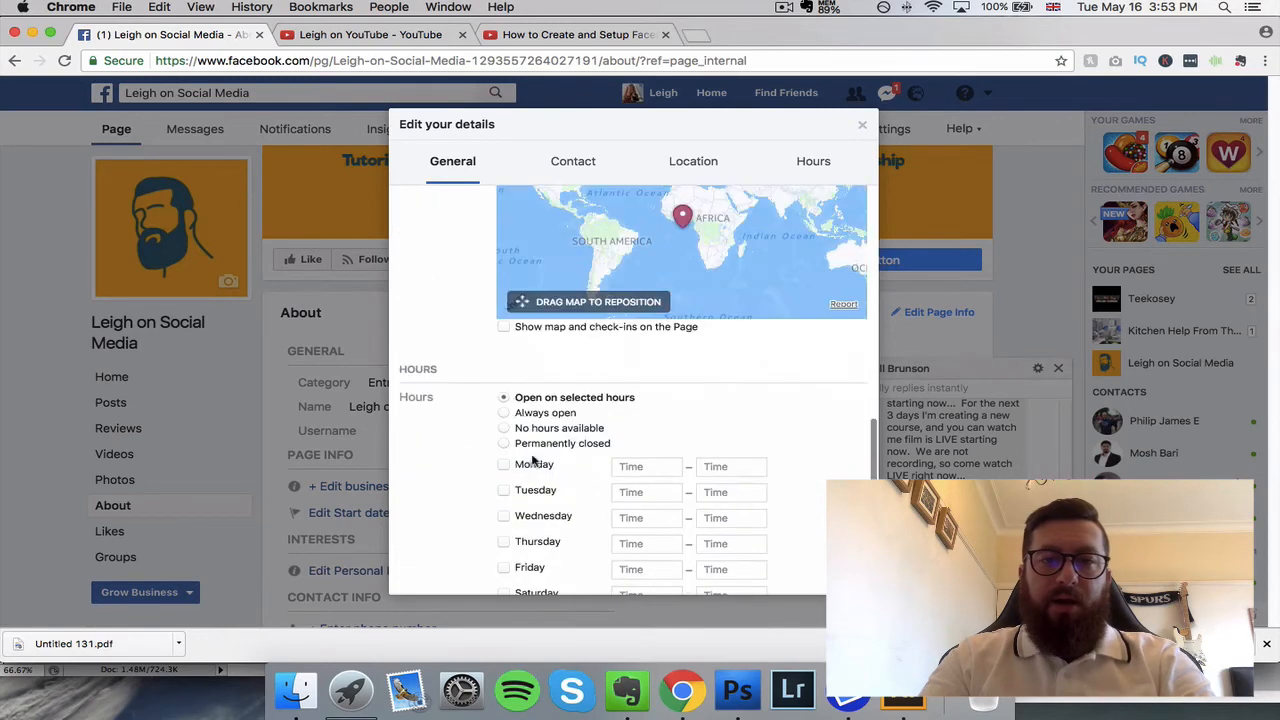
{"action": "scroll", "coordinate": [540, 450], "scroll_direction": "down", "scroll_amount": 2}
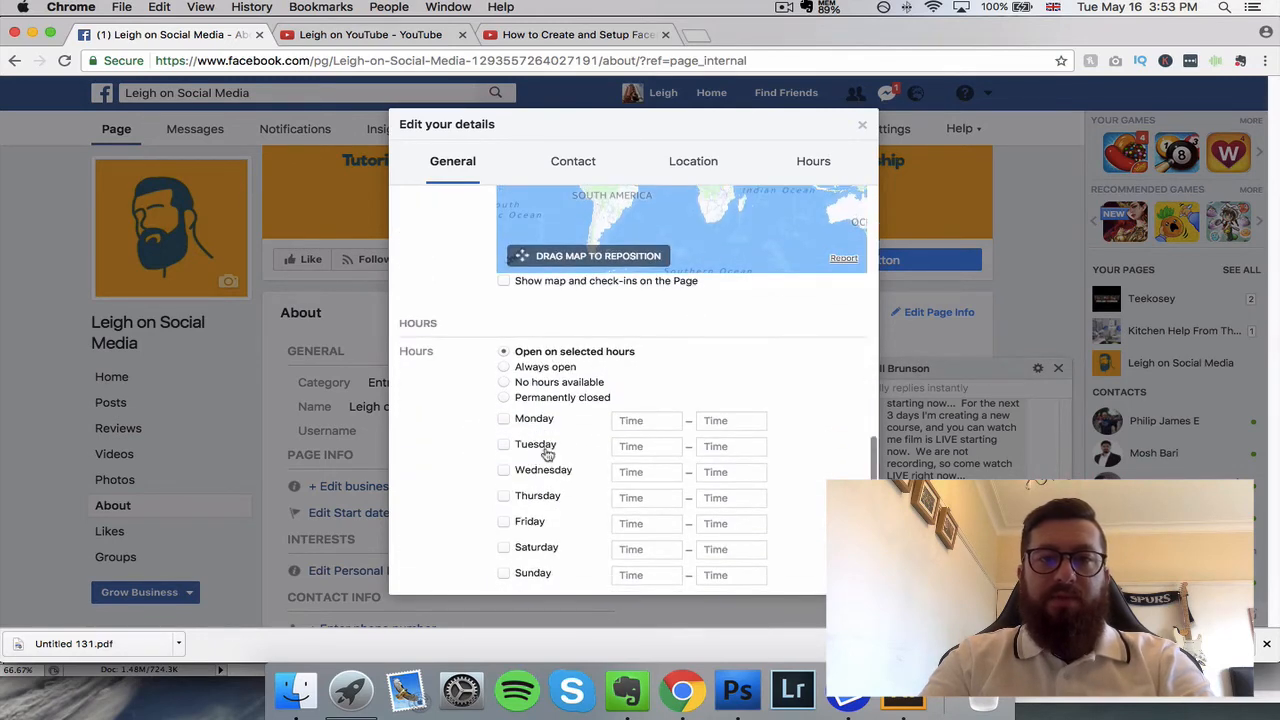
{"action": "scroll", "coordinate": [548, 453], "scroll_direction": "up", "scroll_amount": 10}
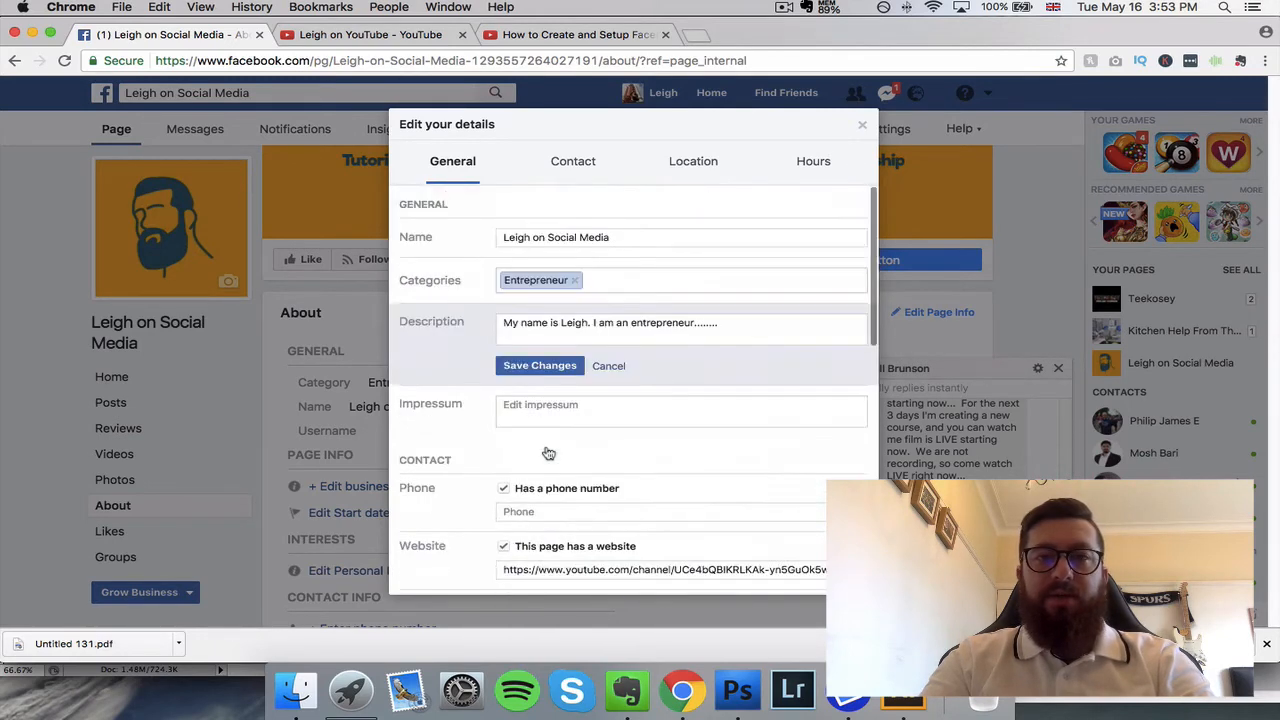
{"action": "left_click", "coordinate": [553, 370]}
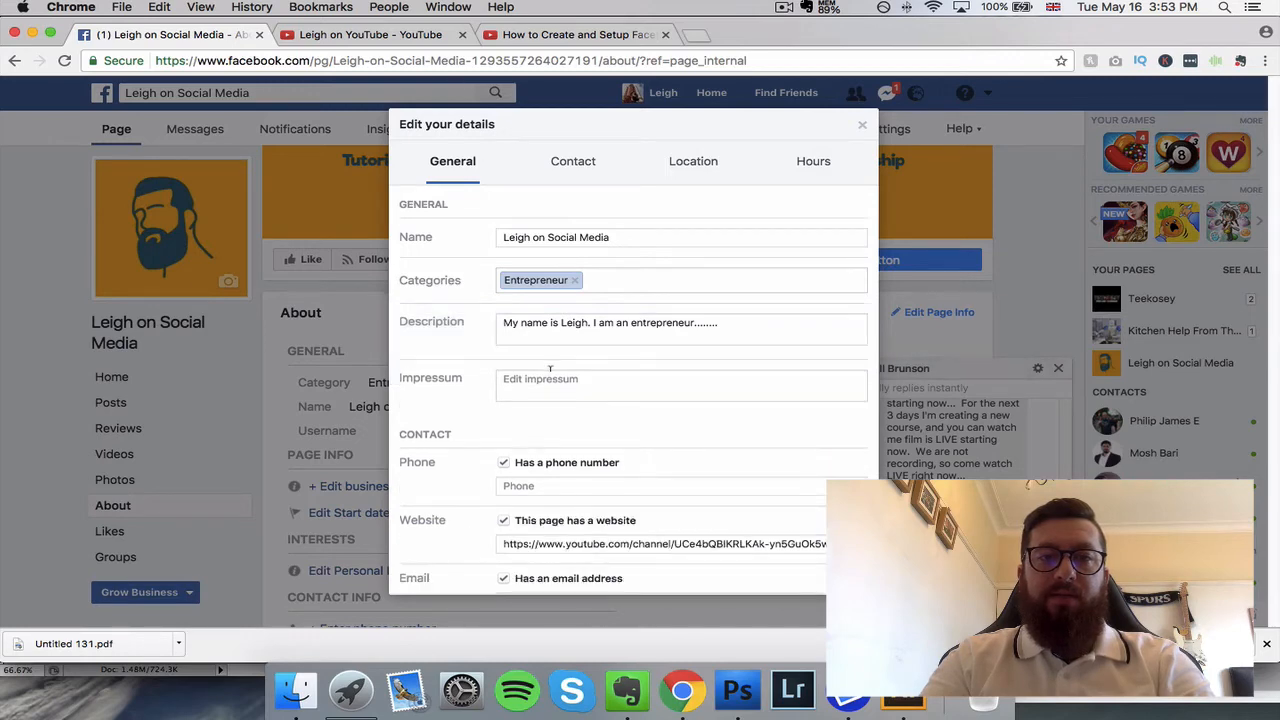
{"action": "left_click", "coordinate": [862, 125]}
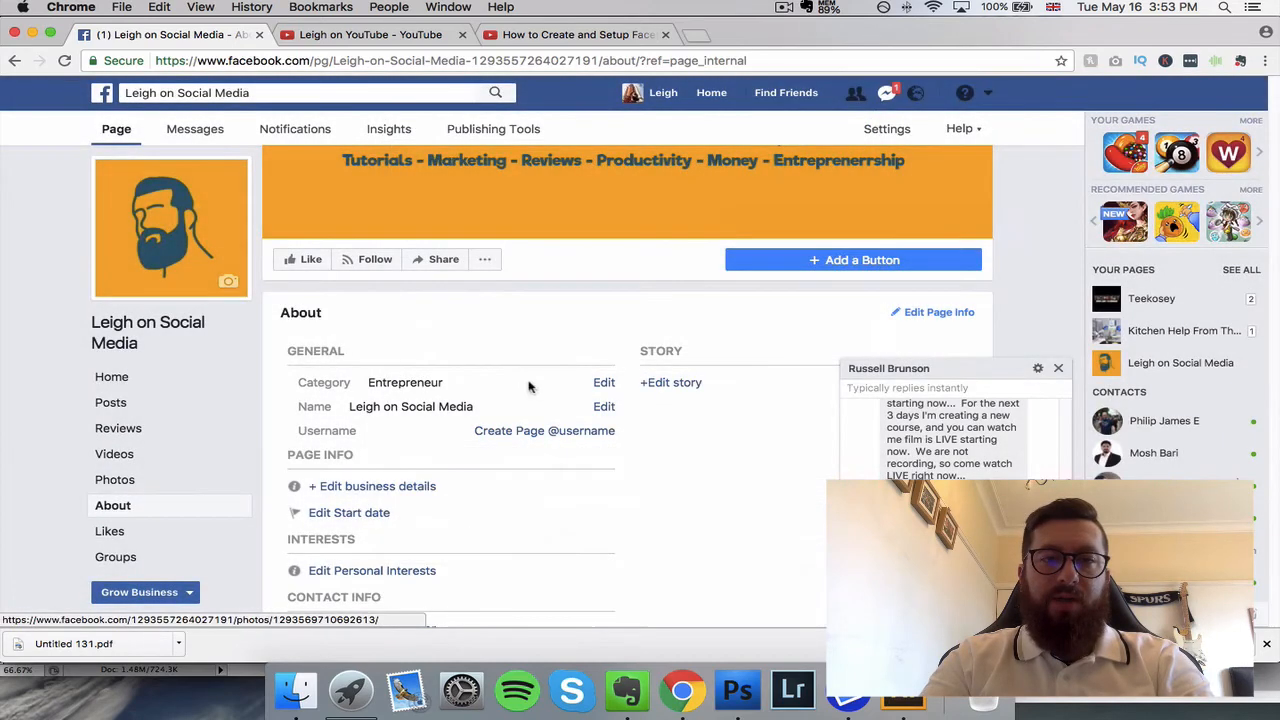
Step: Look through the About section's contact info and additional info entries
{"action": "scroll", "coordinate": [480, 388], "scroll_direction": "down", "scroll_amount": 4}
{"action": "scroll", "coordinate": [477, 390], "scroll_direction": "down", "scroll_amount": 3}
{"action": "scroll", "coordinate": [477, 390], "scroll_direction": "up", "scroll_amount": 4}
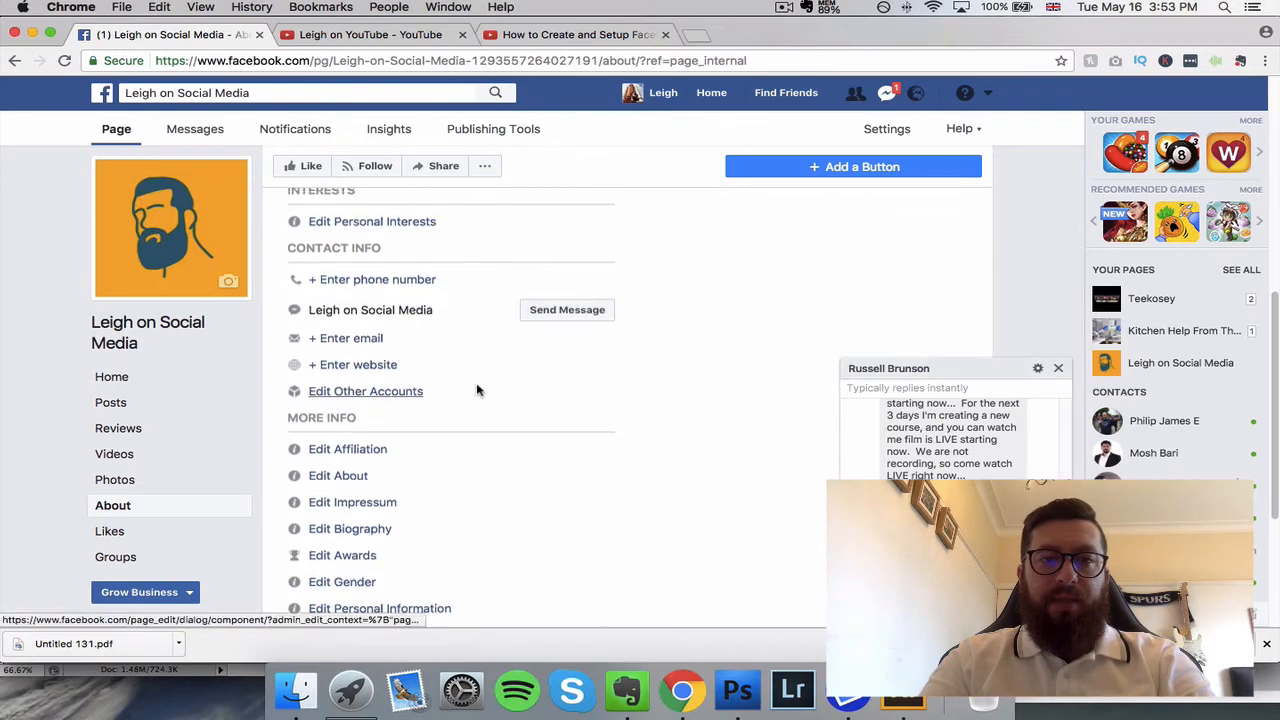
{"action": "scroll", "coordinate": [480, 380], "scroll_direction": "up", "scroll_amount": 2}
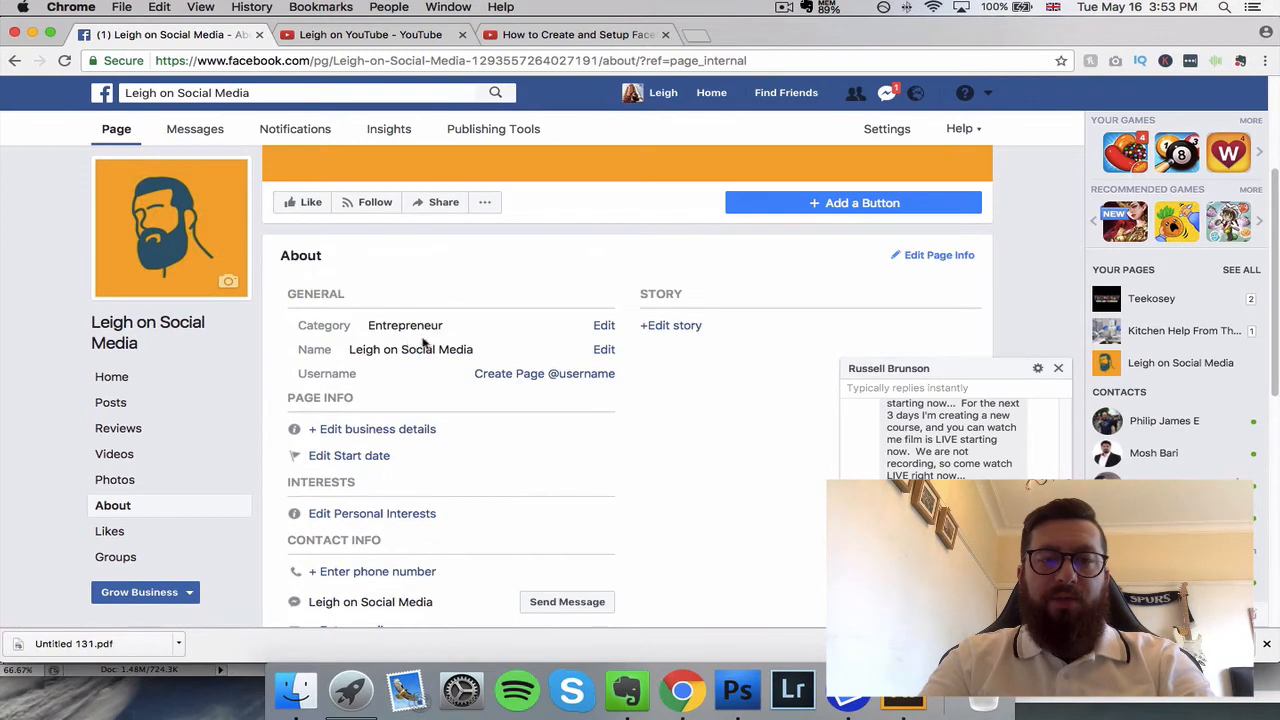
Step: Close the chat window and try the page name written as one word as the page's username
{"action": "left_click", "coordinate": [1058, 368]}
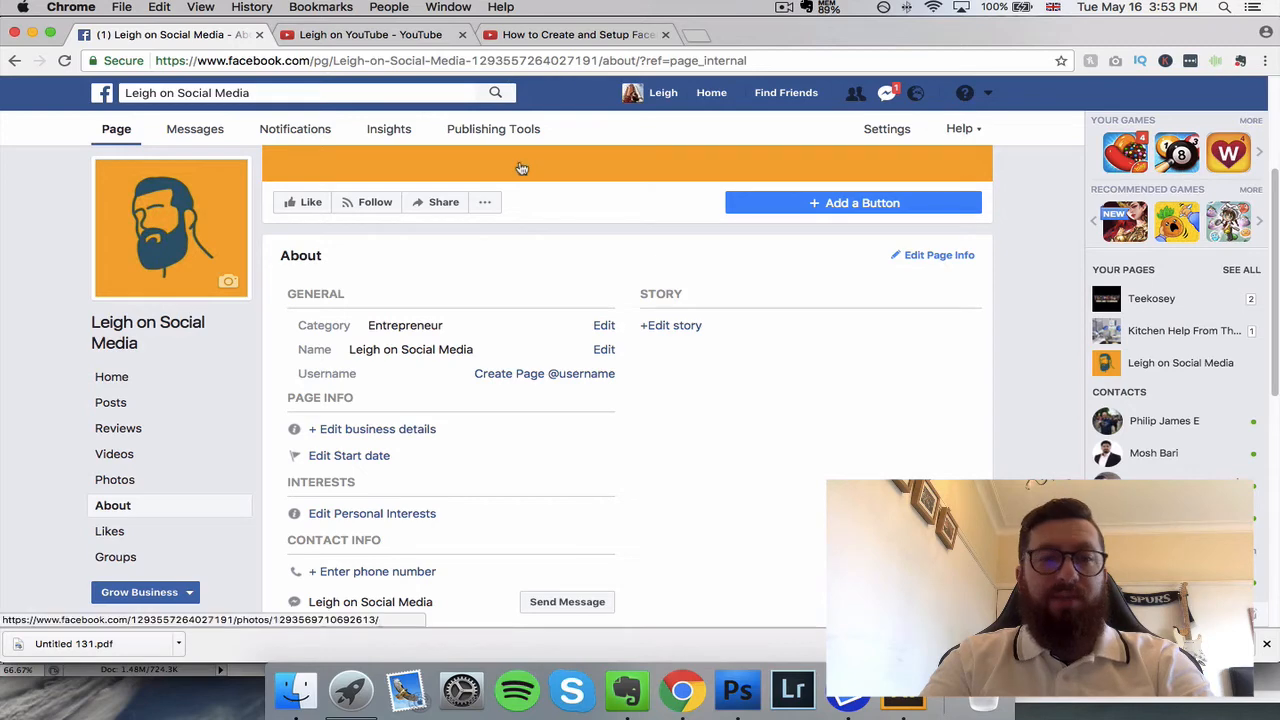
{"action": "left_click", "coordinate": [548, 377]}
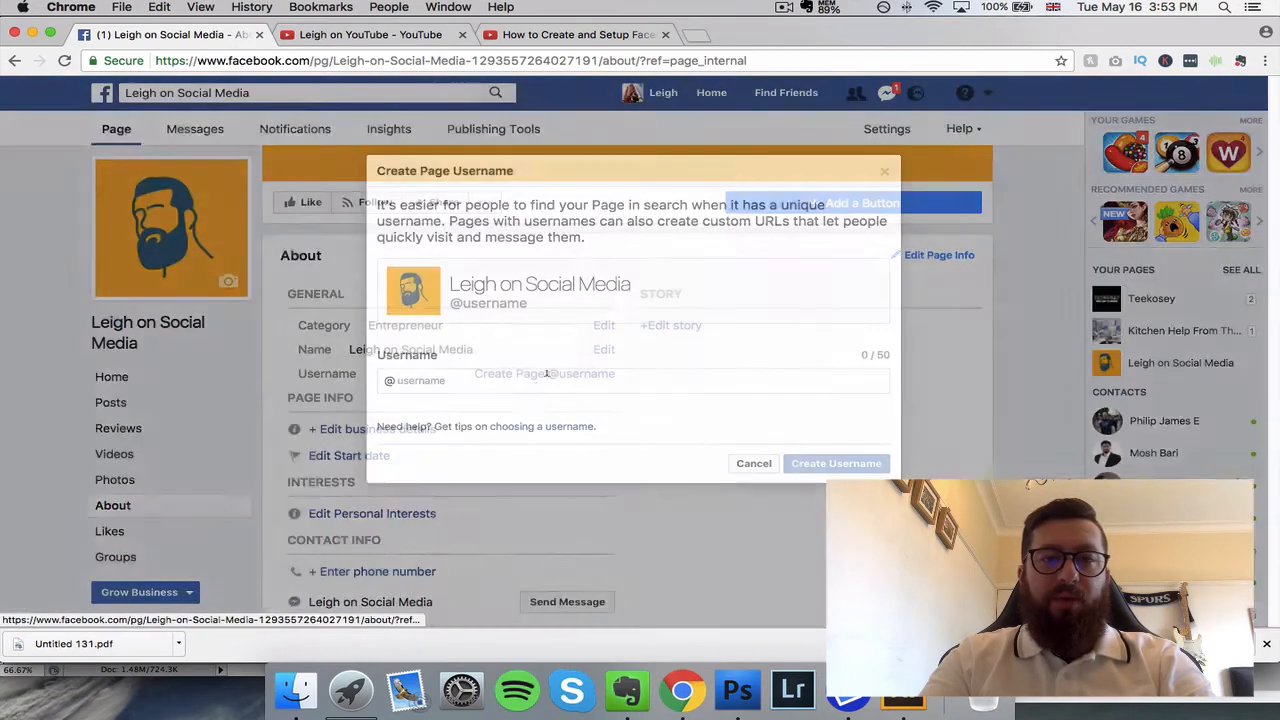
{"action": "left_click", "coordinate": [454, 376]}
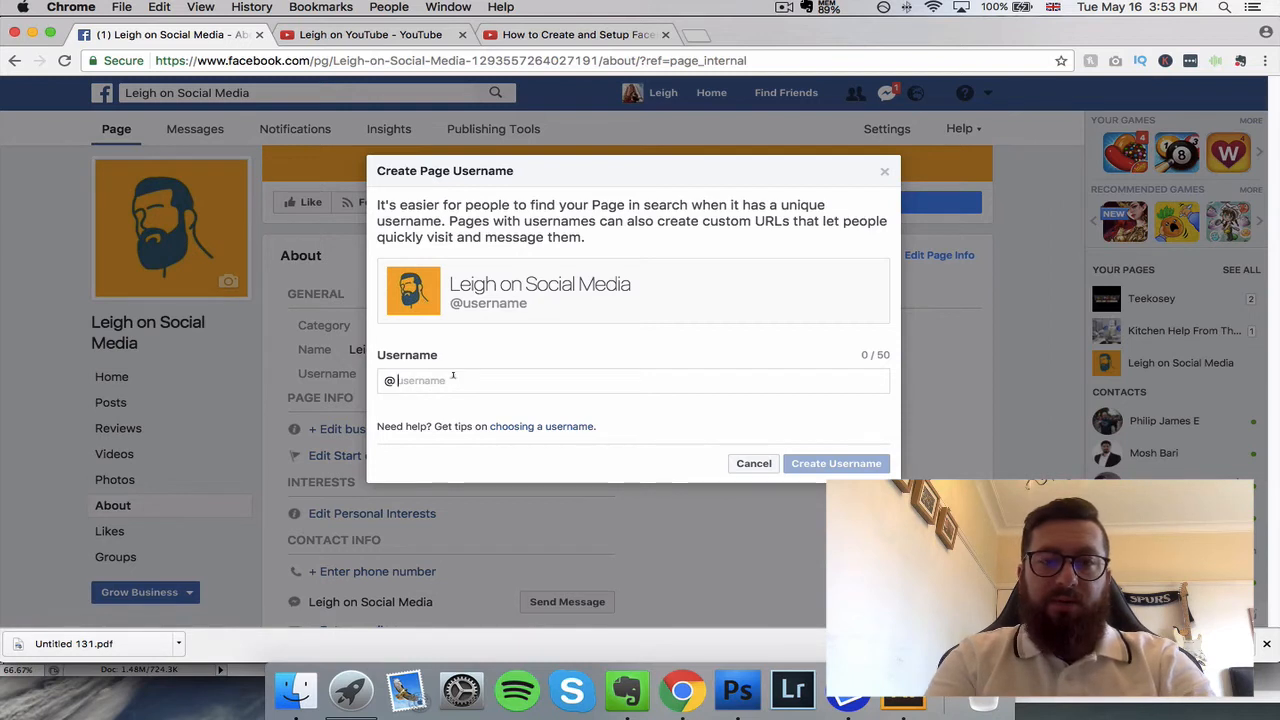
{"action": "type", "text": "Leigh"}
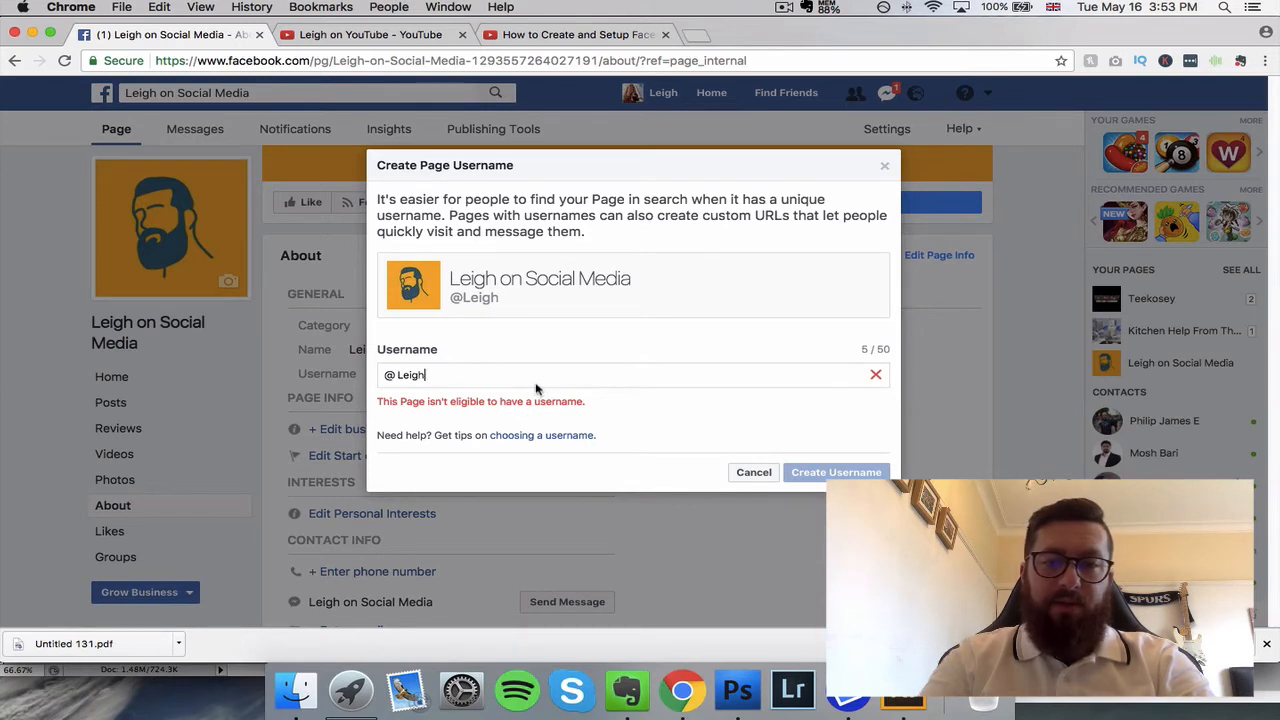
{"action": "type", "text": "on"}
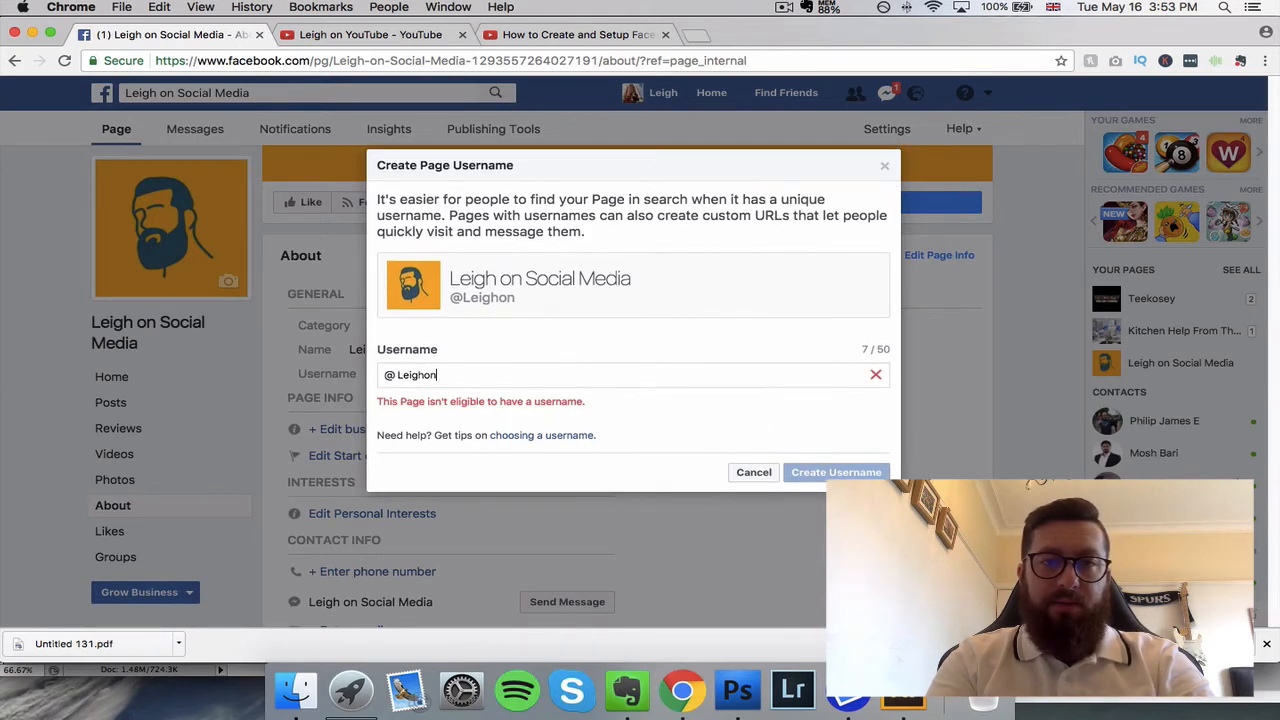
{"action": "type", "text": "s"}
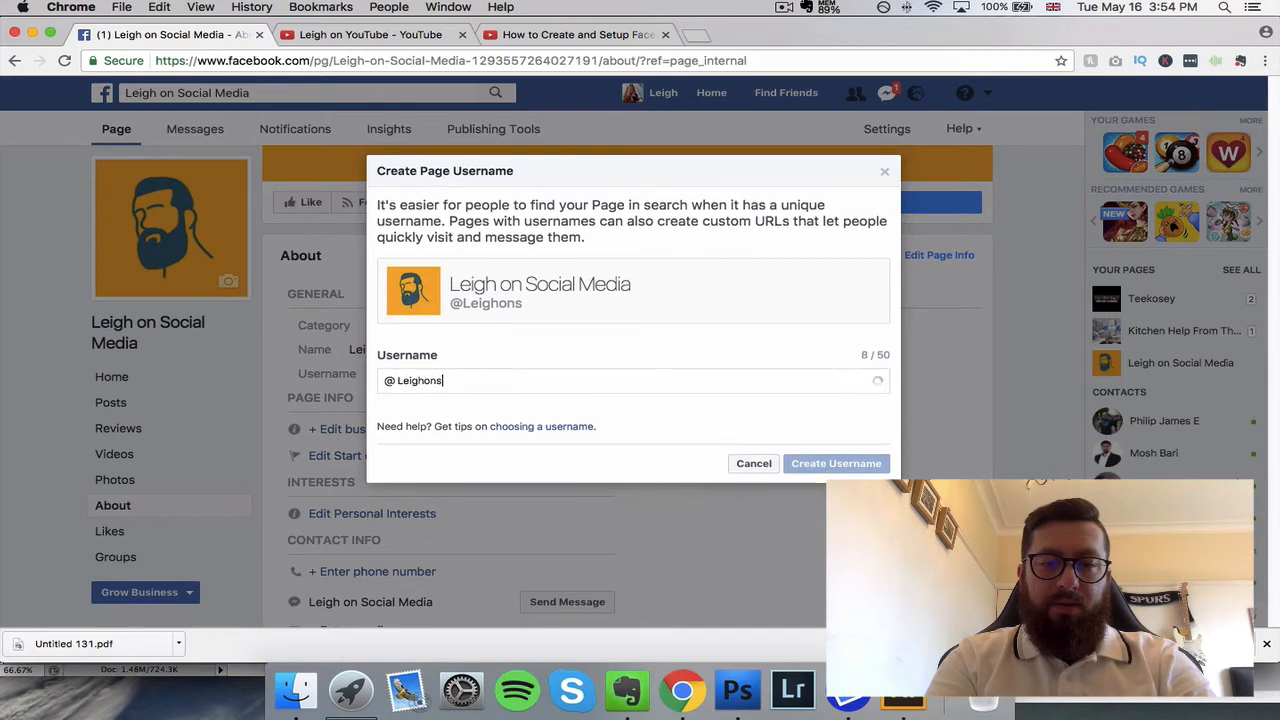
{"action": "type", "text": "ocialmed"}
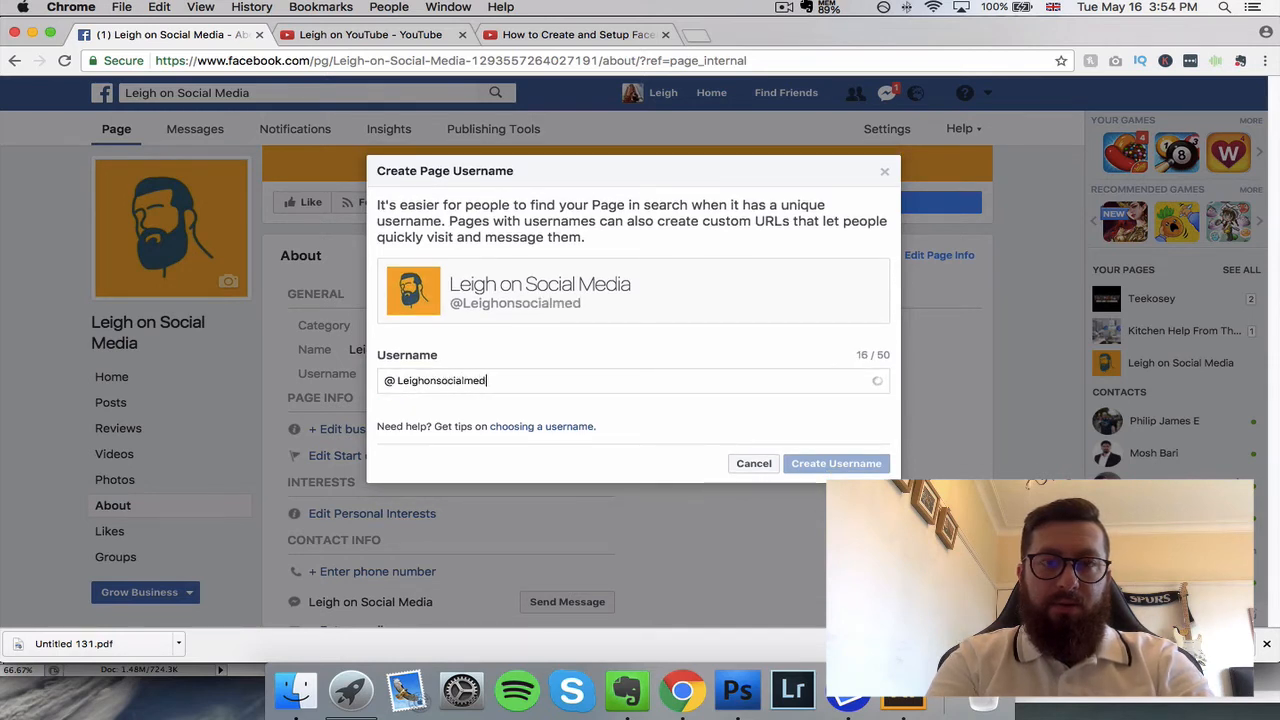
{"action": "type", "text": "ia"}
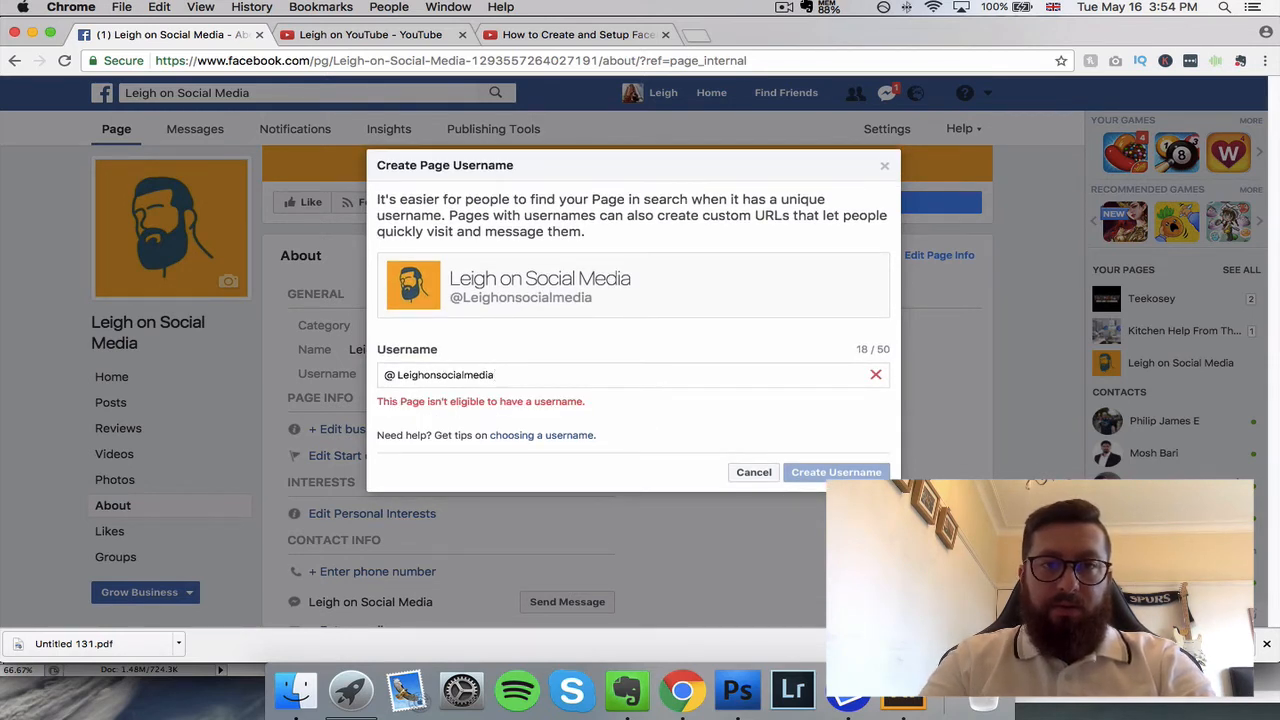
Step: Try the username with a lowercase first letter, shorten it to its first word, and cancel creating the username
{"action": "left_click", "coordinate": [404, 374]}
{"action": "key", "text": "BackSpace"}
{"action": "type", "text": "l"}
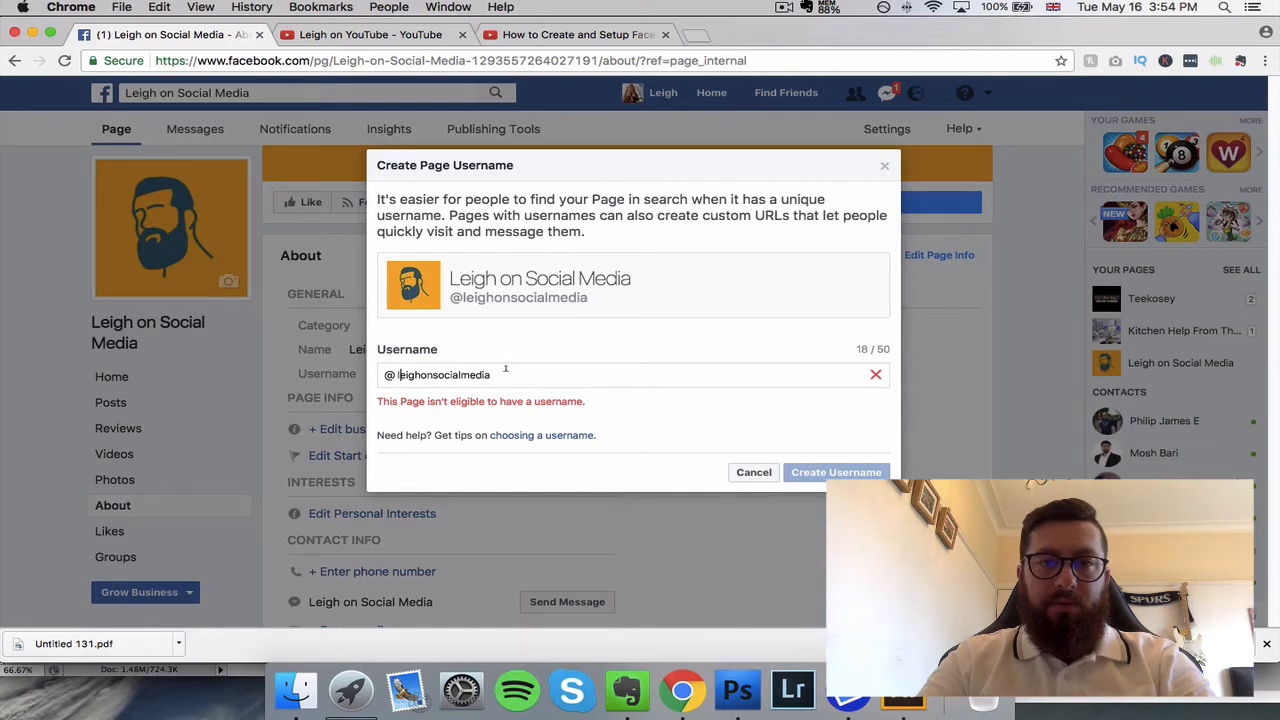
{"action": "key", "text": "BackSpace"}
{"action": "key", "text": "BackSpace"}
{"action": "key", "text": "BackSpace"}
{"action": "key", "text": "BackSpace"}
{"action": "key", "text": "BackSpace"}
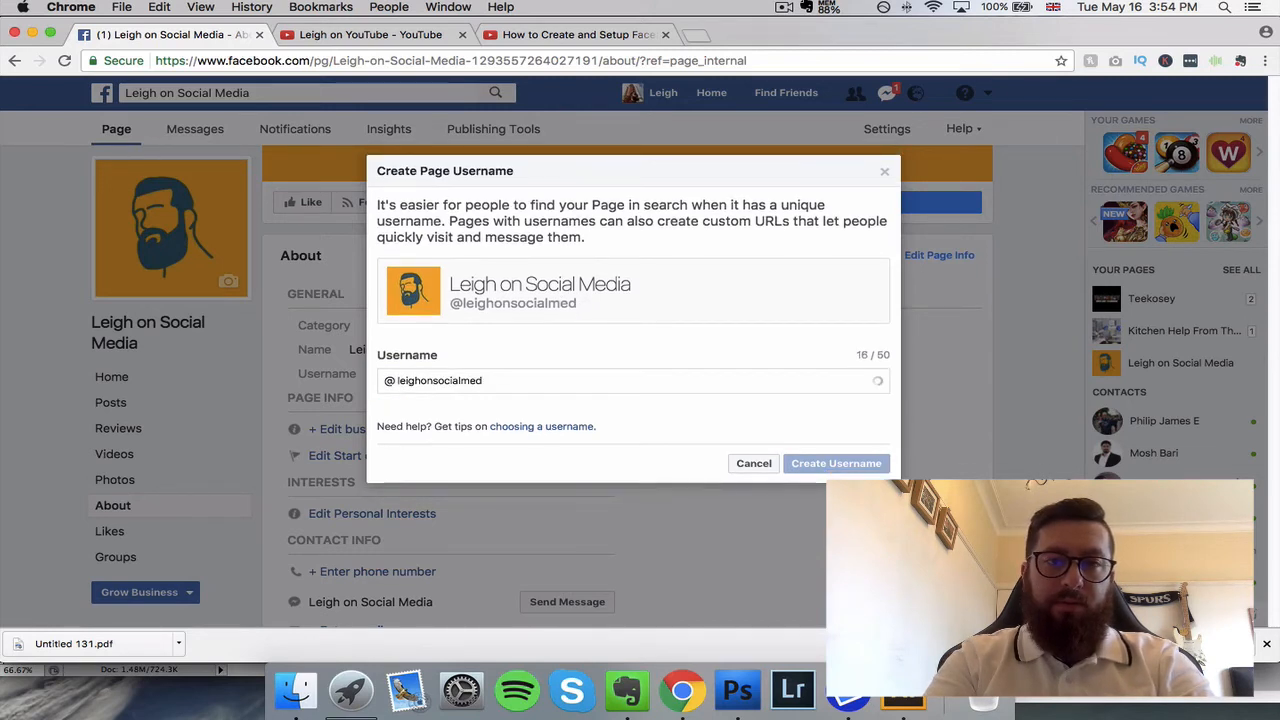
{"action": "key", "text": "BackSpace"}
{"action": "key", "text": "BackSpace"}
{"action": "key", "text": "BackSpace"}
{"action": "key", "text": "BackSpace"}
{"action": "key", "text": "BackSpace"}
{"action": "key", "text": "BackSpace"}
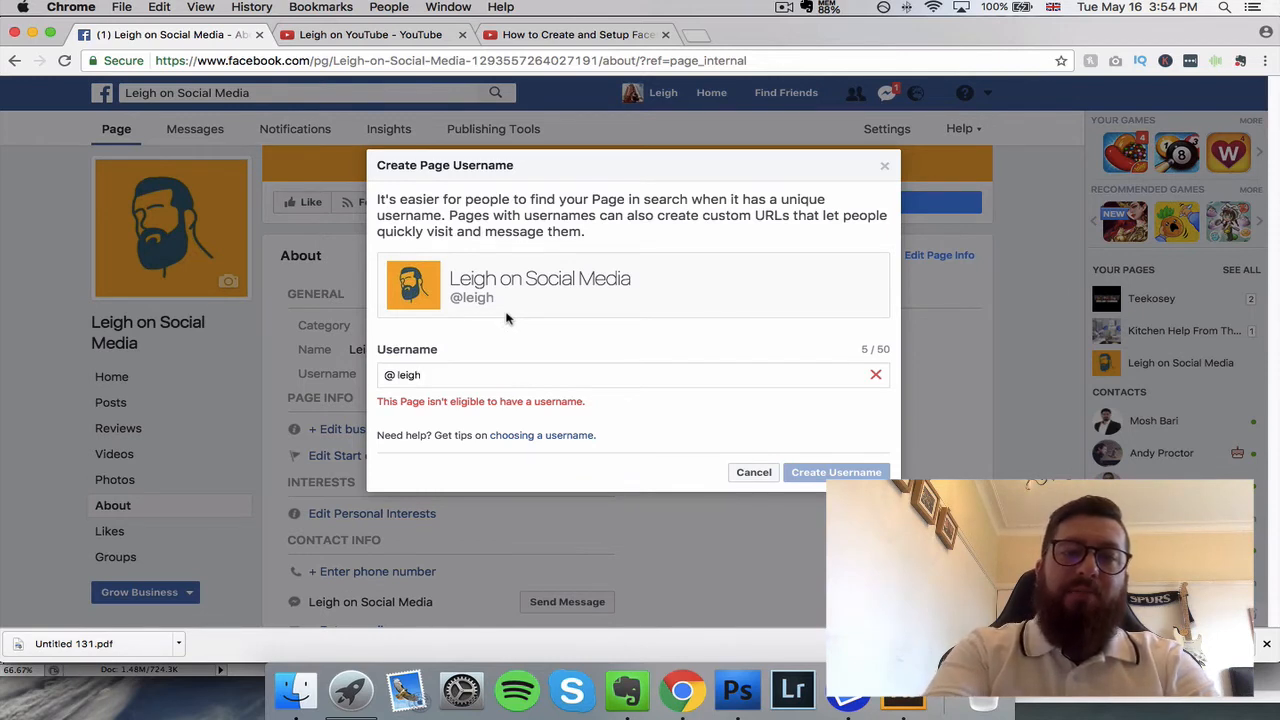
{"action": "left_click", "coordinate": [756, 476]}
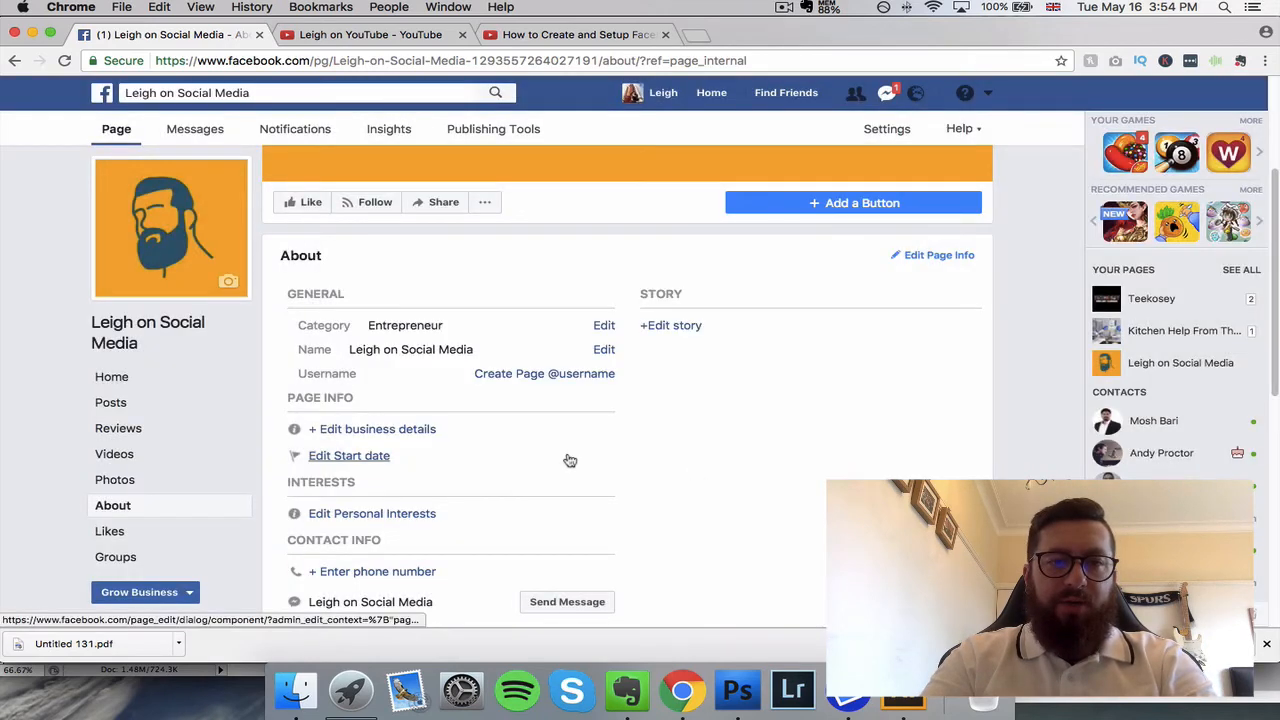
Step: Look through the page's About entries and the content of its Home page
{"action": "scroll", "coordinate": [445, 405], "scroll_direction": "down", "scroll_amount": 1}
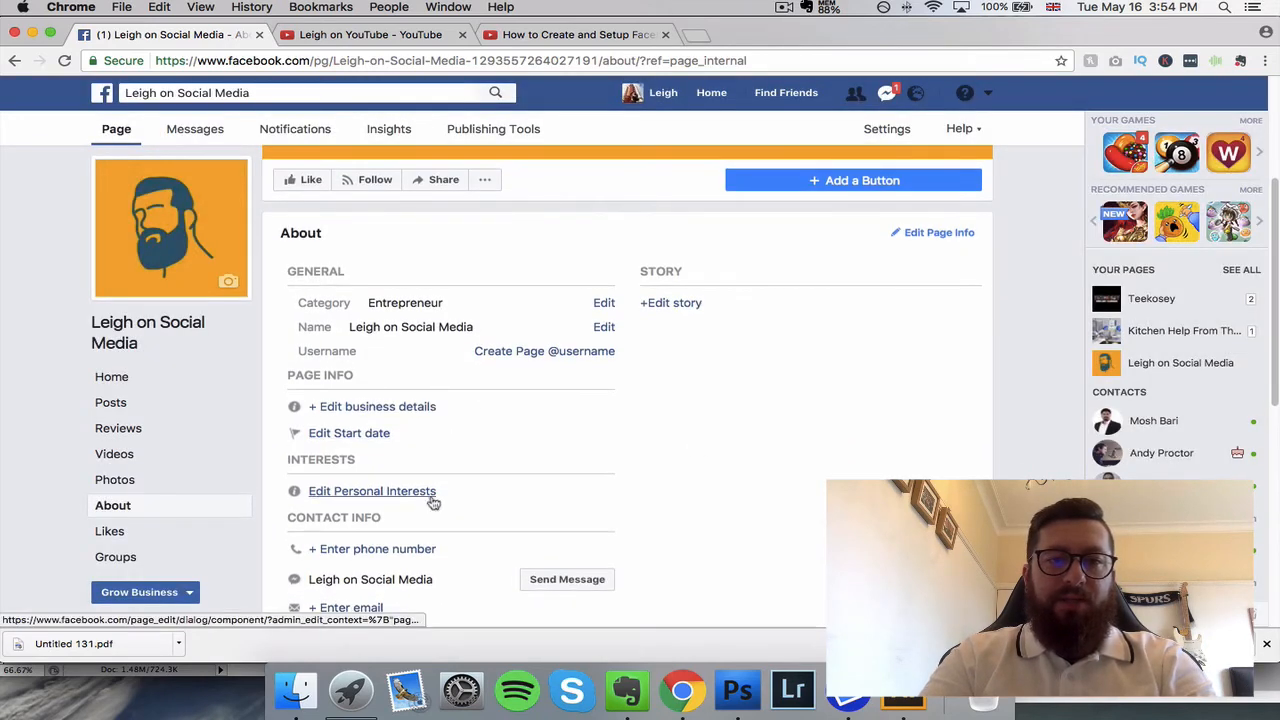
{"action": "scroll", "coordinate": [425, 495], "scroll_direction": "down", "scroll_amount": 3}
{"action": "scroll", "coordinate": [393, 560], "scroll_direction": "down", "scroll_amount": 1}
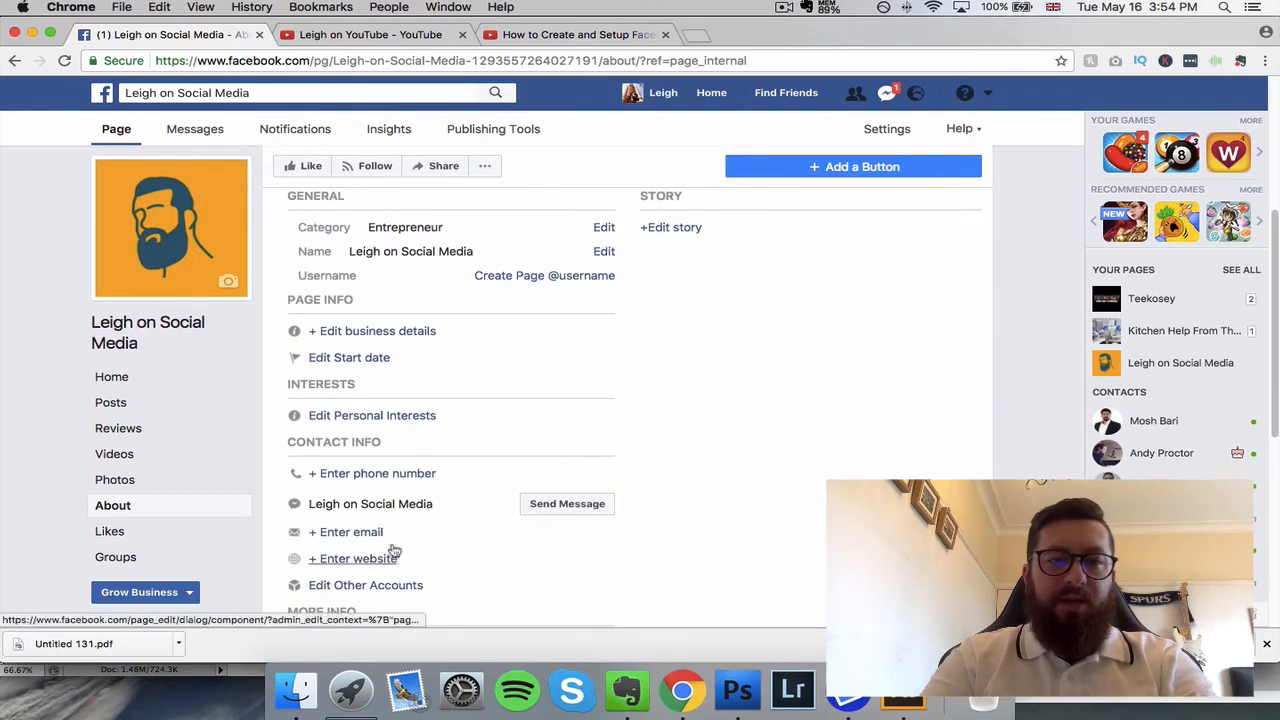
{"action": "scroll", "coordinate": [428, 595], "scroll_direction": "down", "scroll_amount": 6}
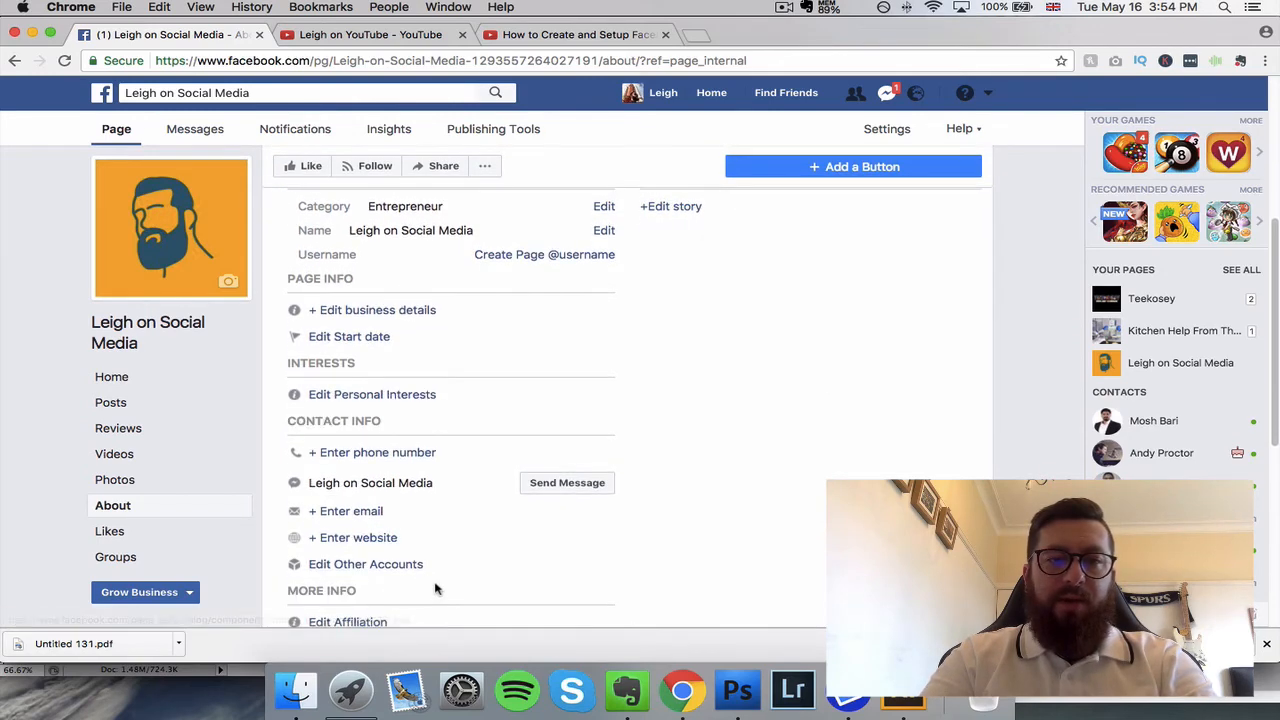
{"action": "scroll", "coordinate": [440, 566], "scroll_direction": "up", "scroll_amount": 7}
{"action": "scroll", "coordinate": [449, 558], "scroll_direction": "up", "scroll_amount": 8}
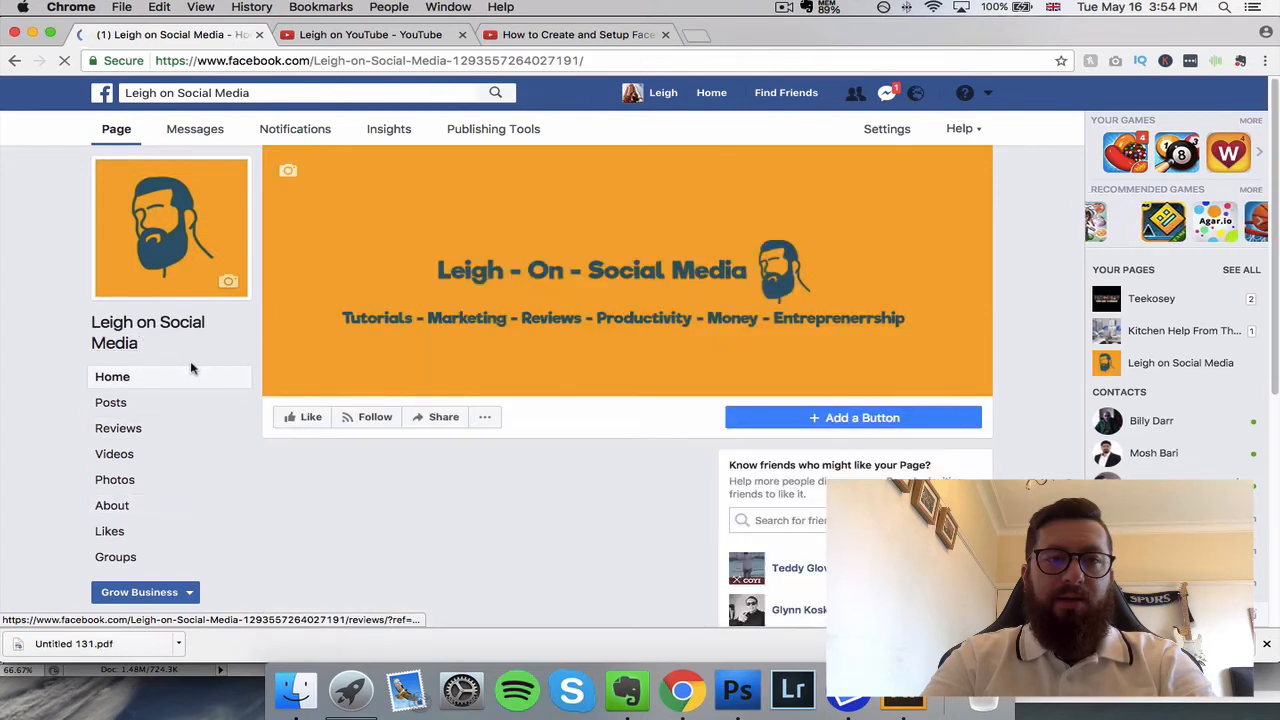
{"action": "scroll", "coordinate": [537, 363], "scroll_direction": "down", "scroll_amount": 3}
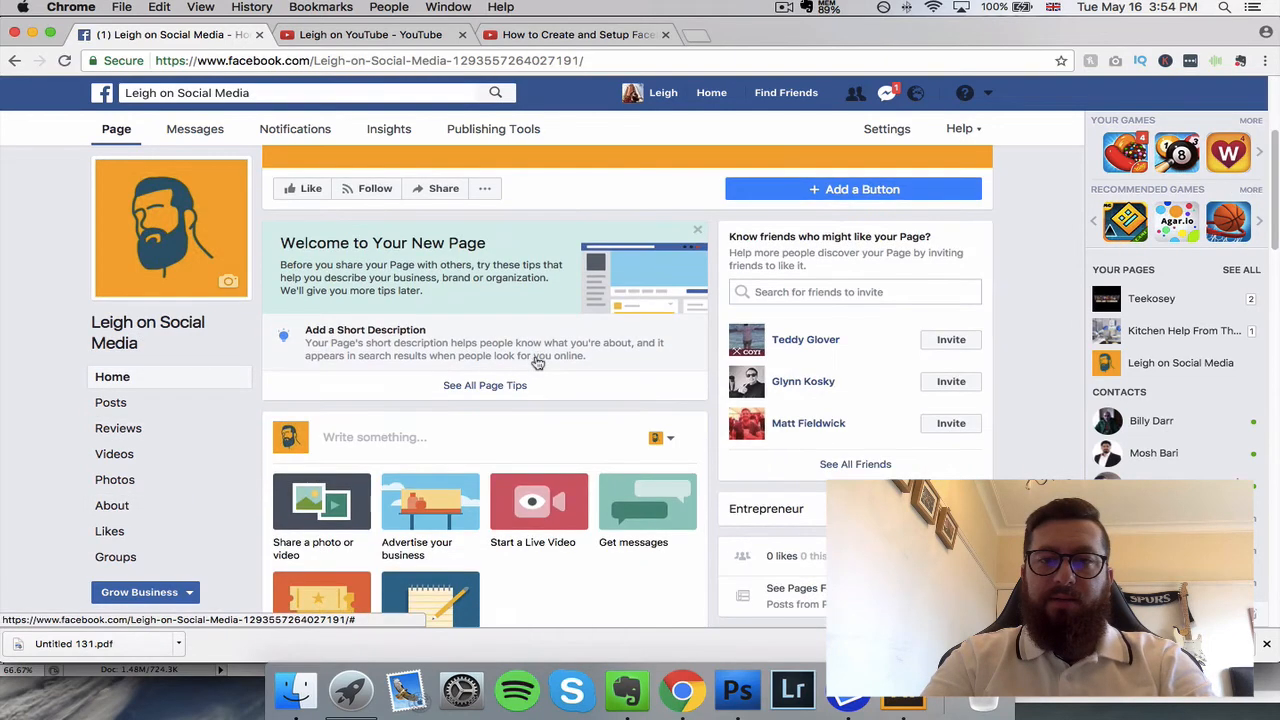
{"action": "scroll", "coordinate": [537, 363], "scroll_direction": "down", "scroll_amount": 5}
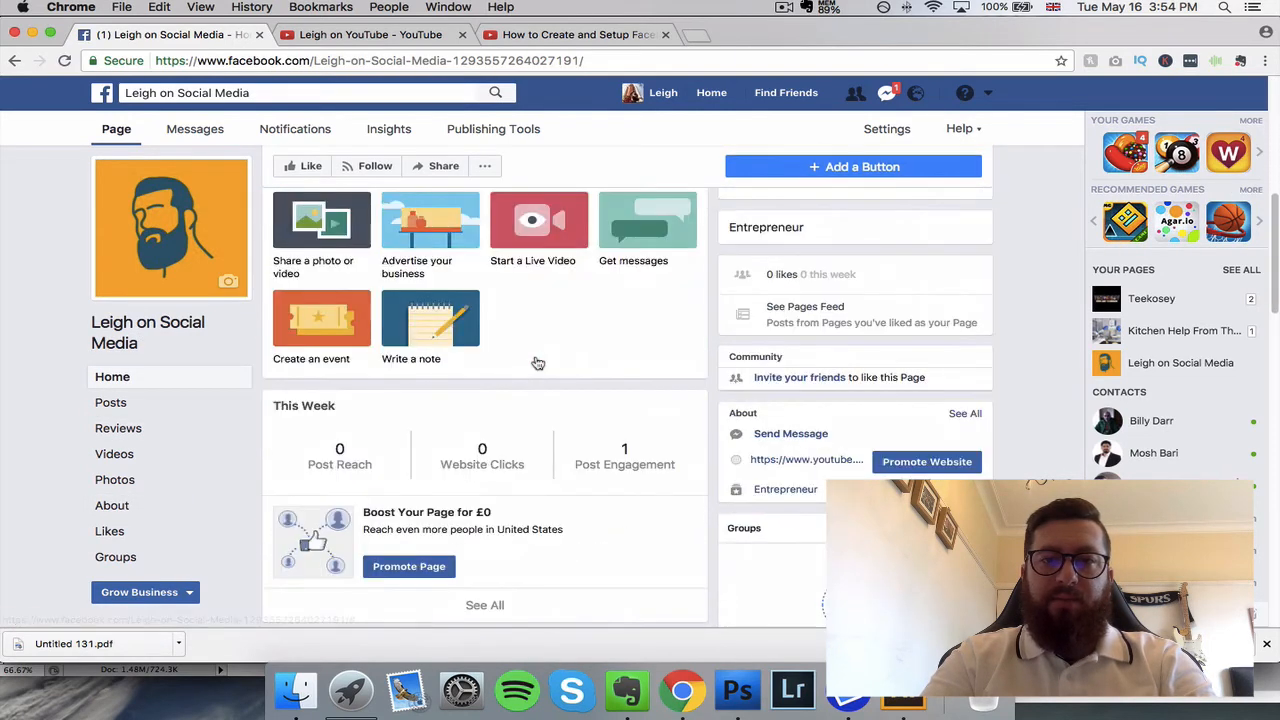
Step: Reload the About section and check its website and story description entries
{"action": "left_click", "coordinate": [115, 510]}
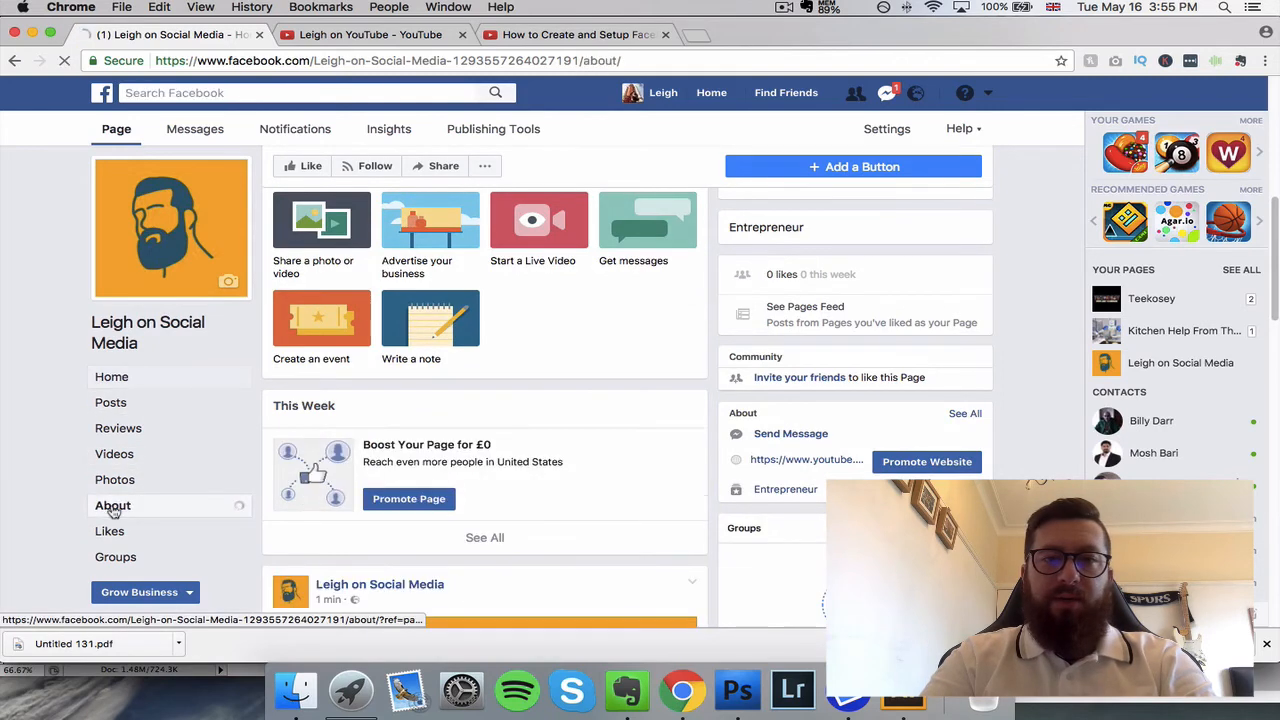
{"action": "scroll", "coordinate": [455, 435], "scroll_direction": "down", "scroll_amount": 4}
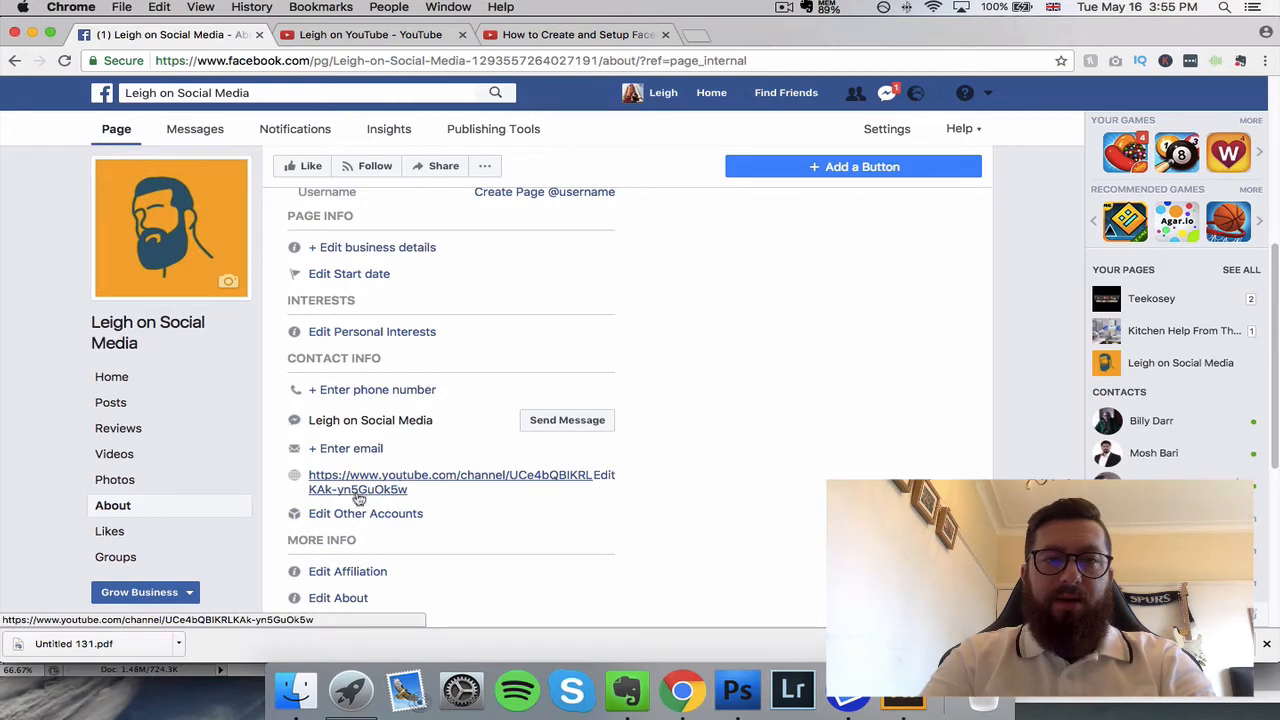
{"action": "scroll", "coordinate": [386, 497], "scroll_direction": "down", "scroll_amount": 4}
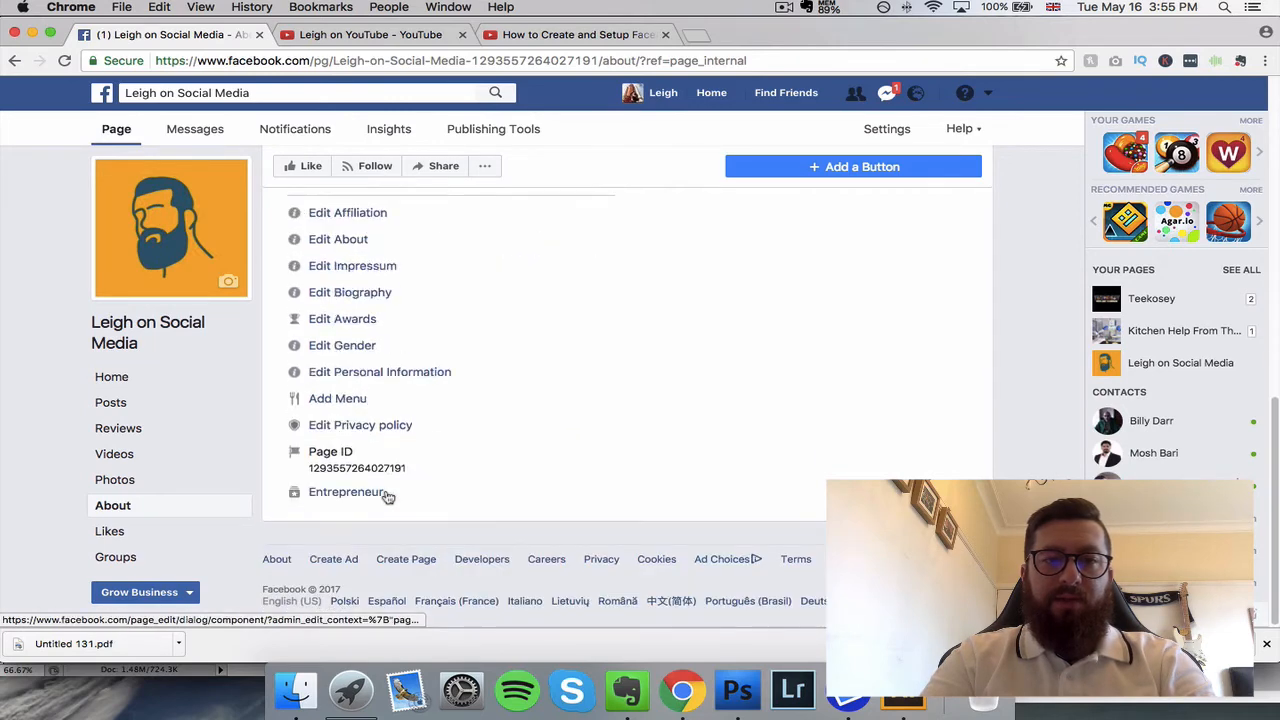
{"action": "scroll", "coordinate": [386, 497], "scroll_direction": "up", "scroll_amount": 5}
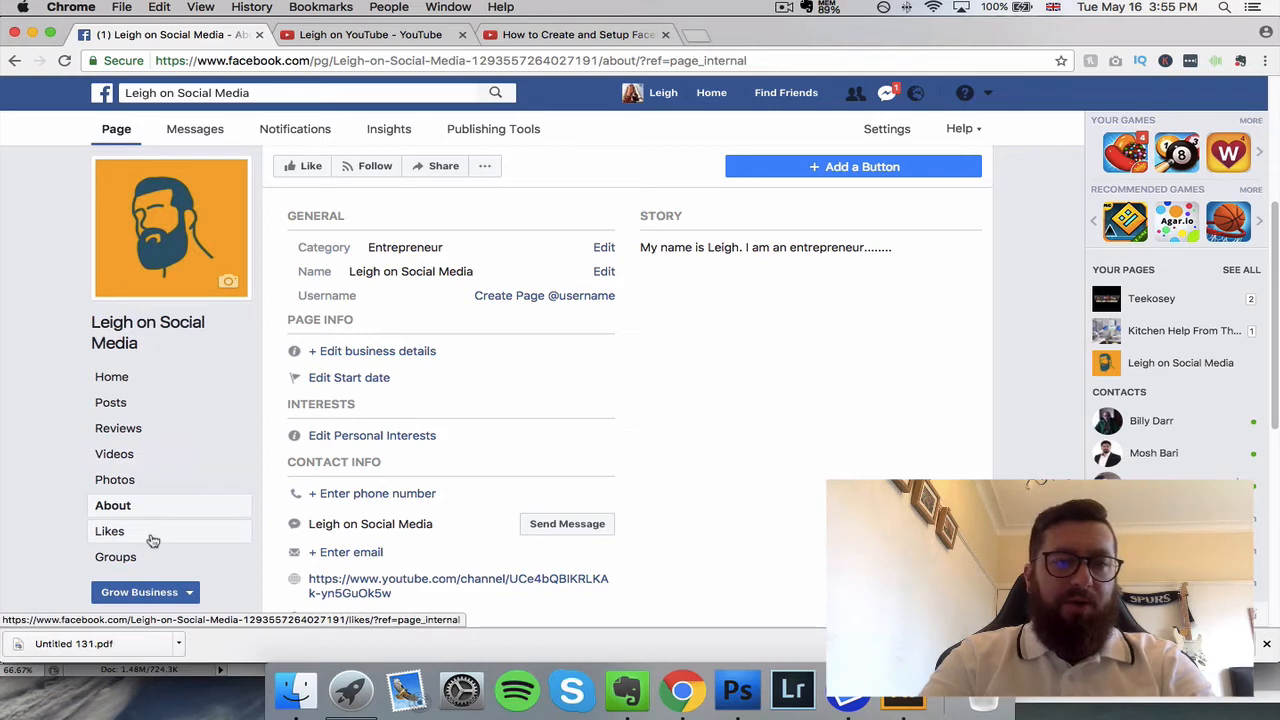
Step: Return to the page's Home, look through the list of friends who can be invited to like it, and close the list
{"action": "left_click", "coordinate": [135, 384]}
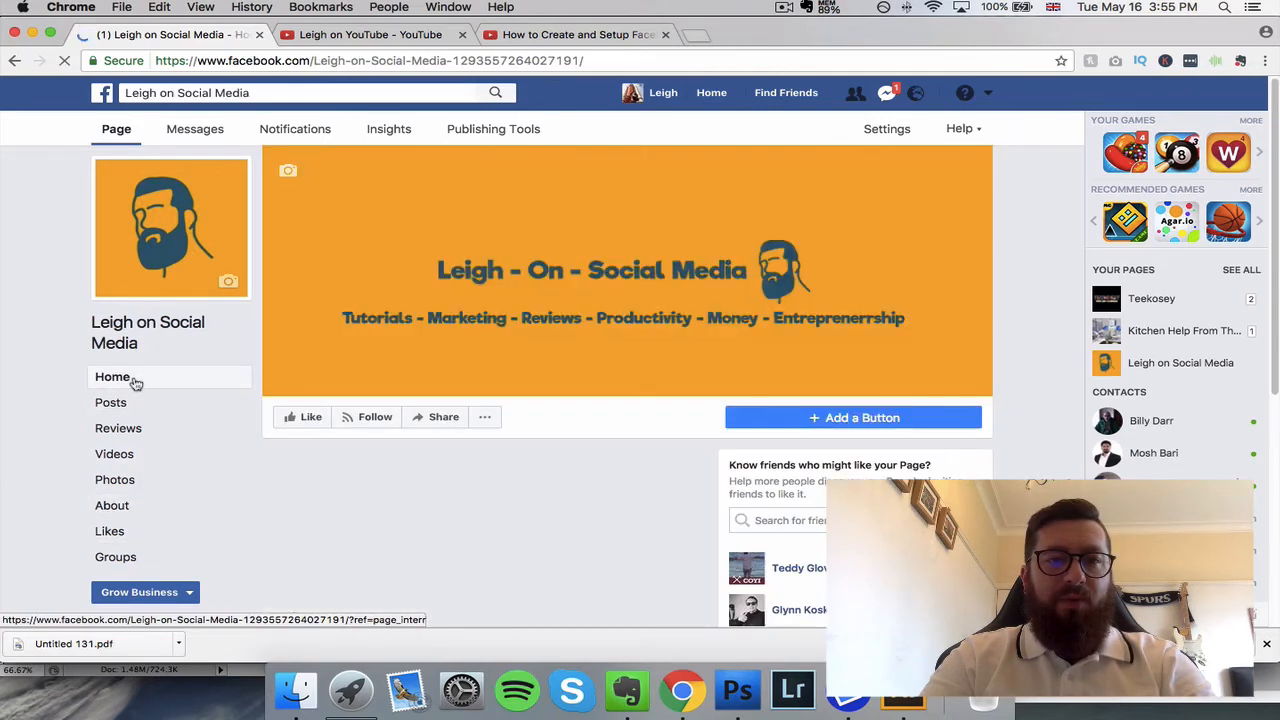
{"action": "scroll", "coordinate": [545, 500], "scroll_direction": "down", "scroll_amount": 4}
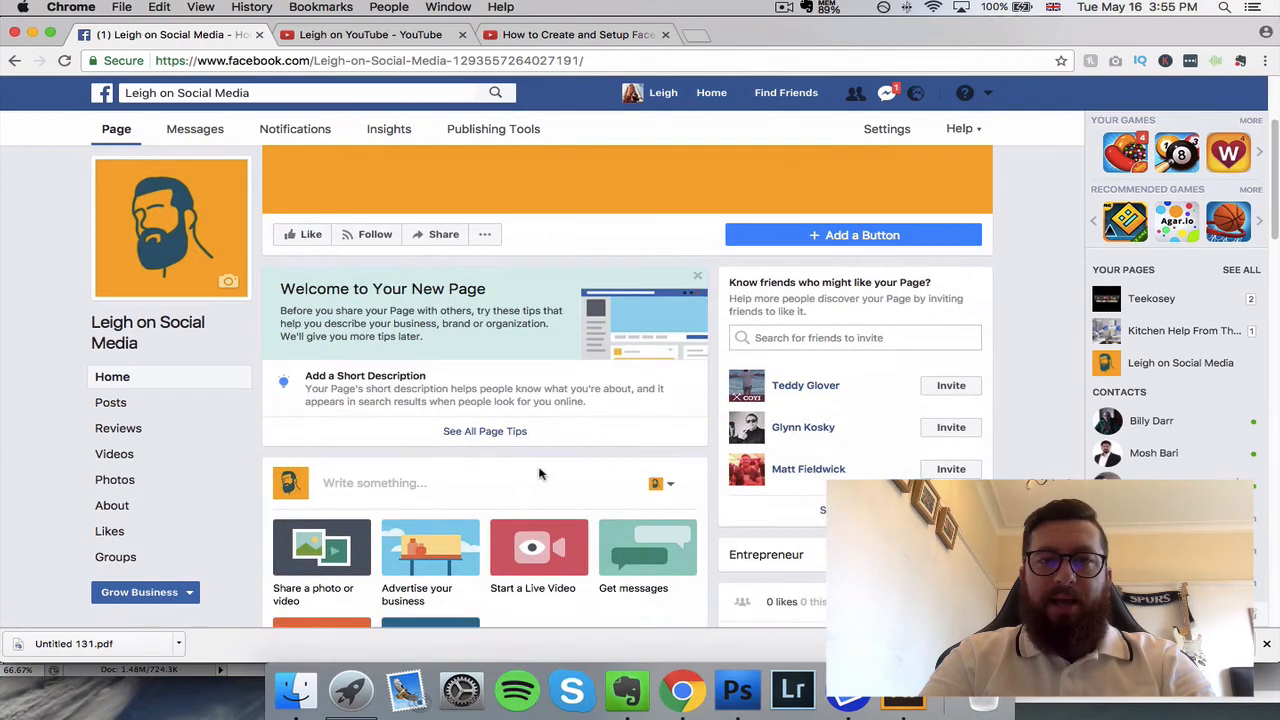
{"action": "left_click", "coordinate": [485, 236]}
{"action": "left_click", "coordinate": [440, 421]}
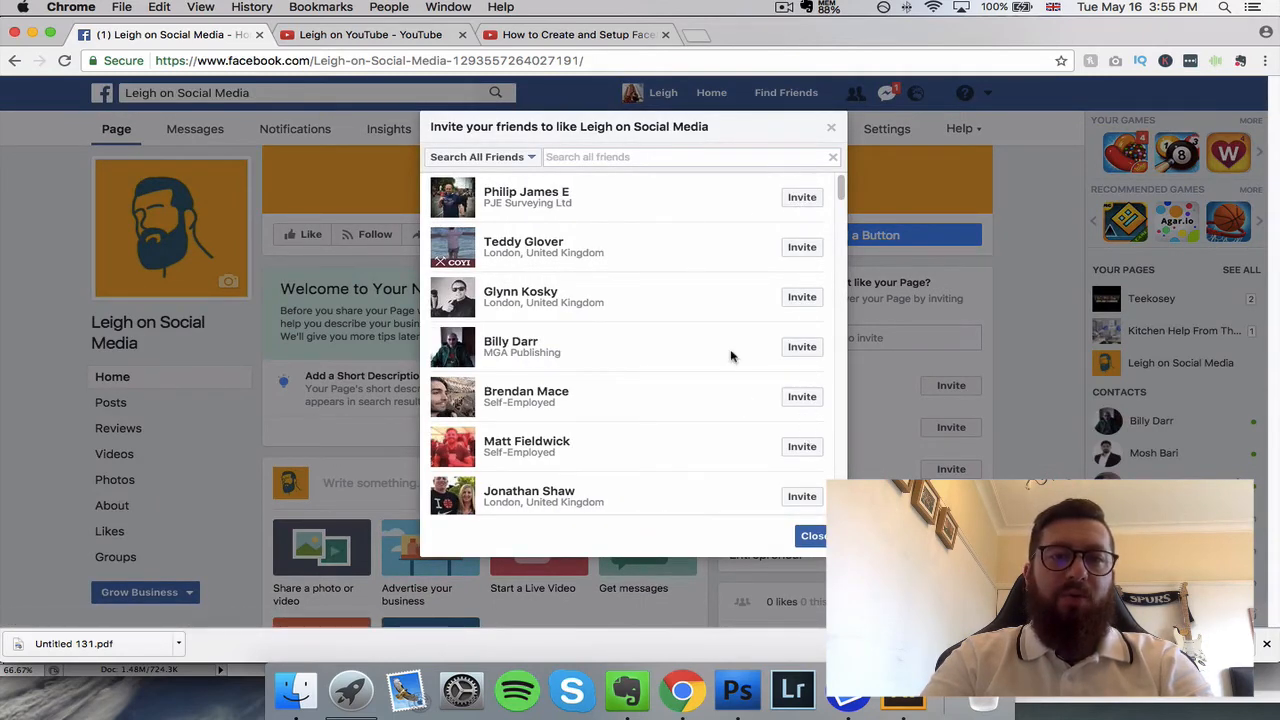
{"action": "scroll", "coordinate": [731, 357], "scroll_direction": "down", "scroll_amount": 4}
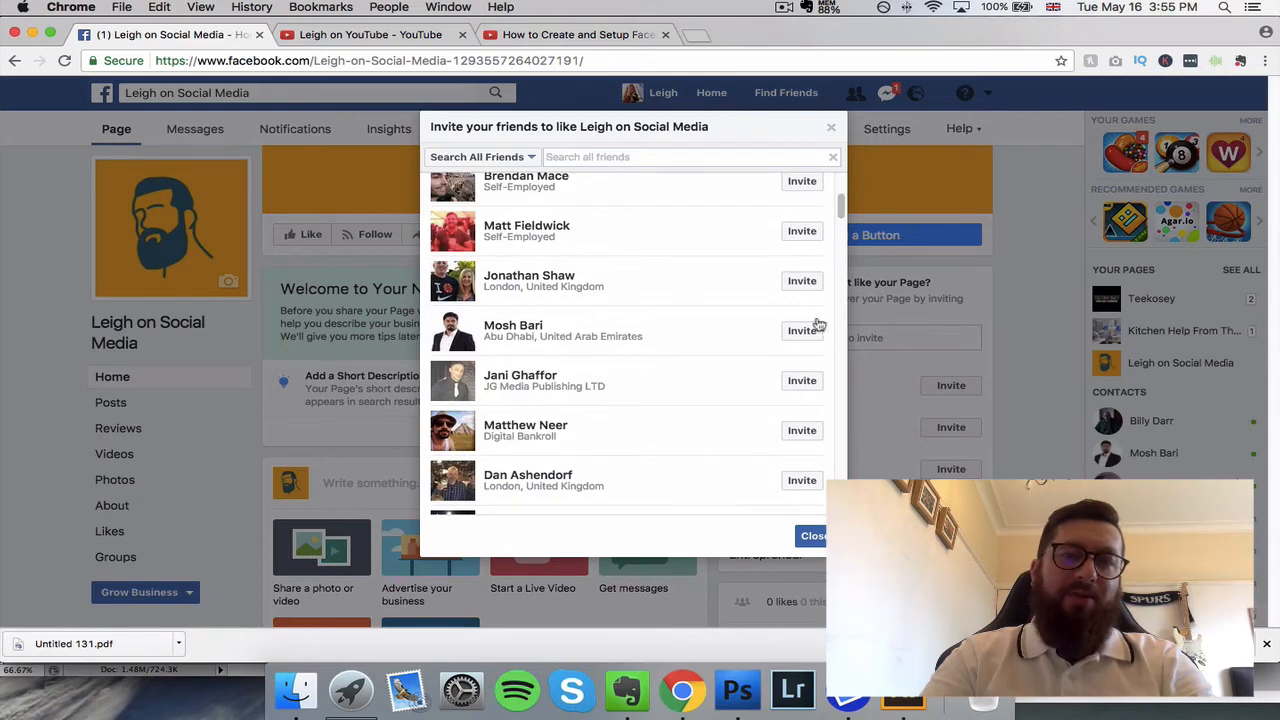
{"action": "left_click", "coordinate": [830, 133]}
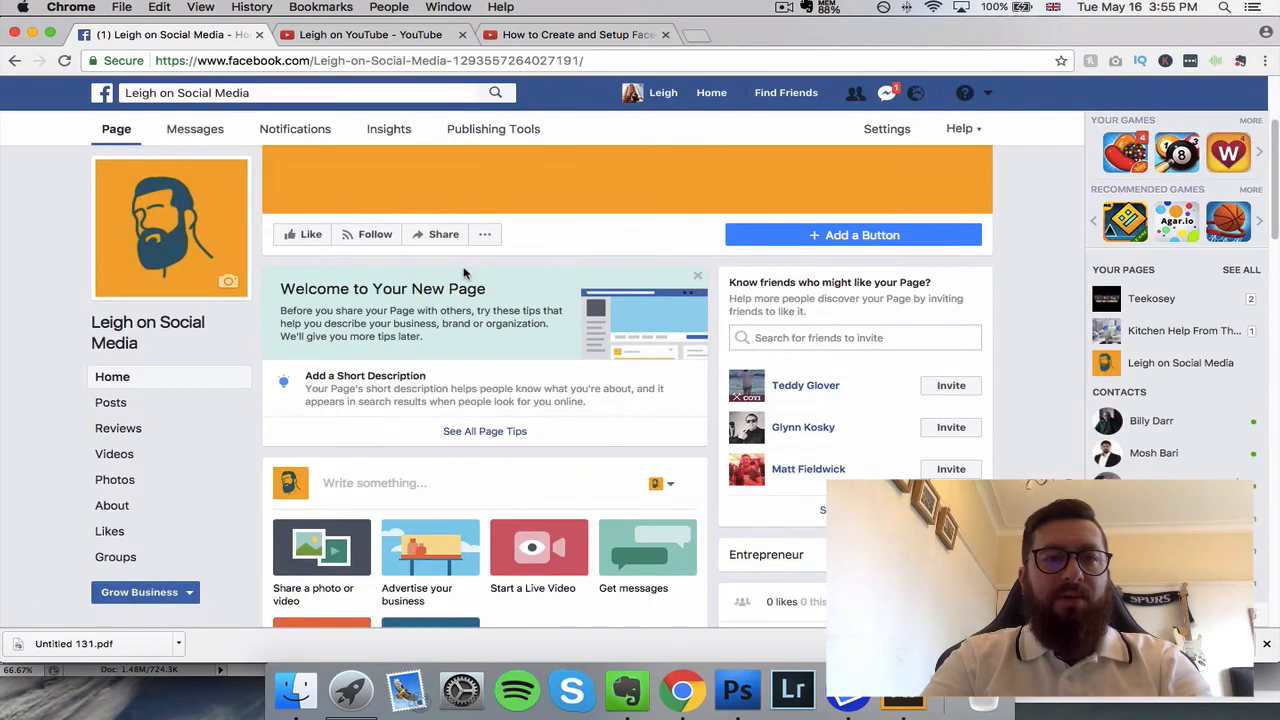
Step: Look over the page's Home, then switch to YouTube and close the "How to Create and Setup Facebook Business Page 2017" video
{"action": "scroll", "coordinate": [463, 272], "scroll_direction": "down", "scroll_amount": 10}
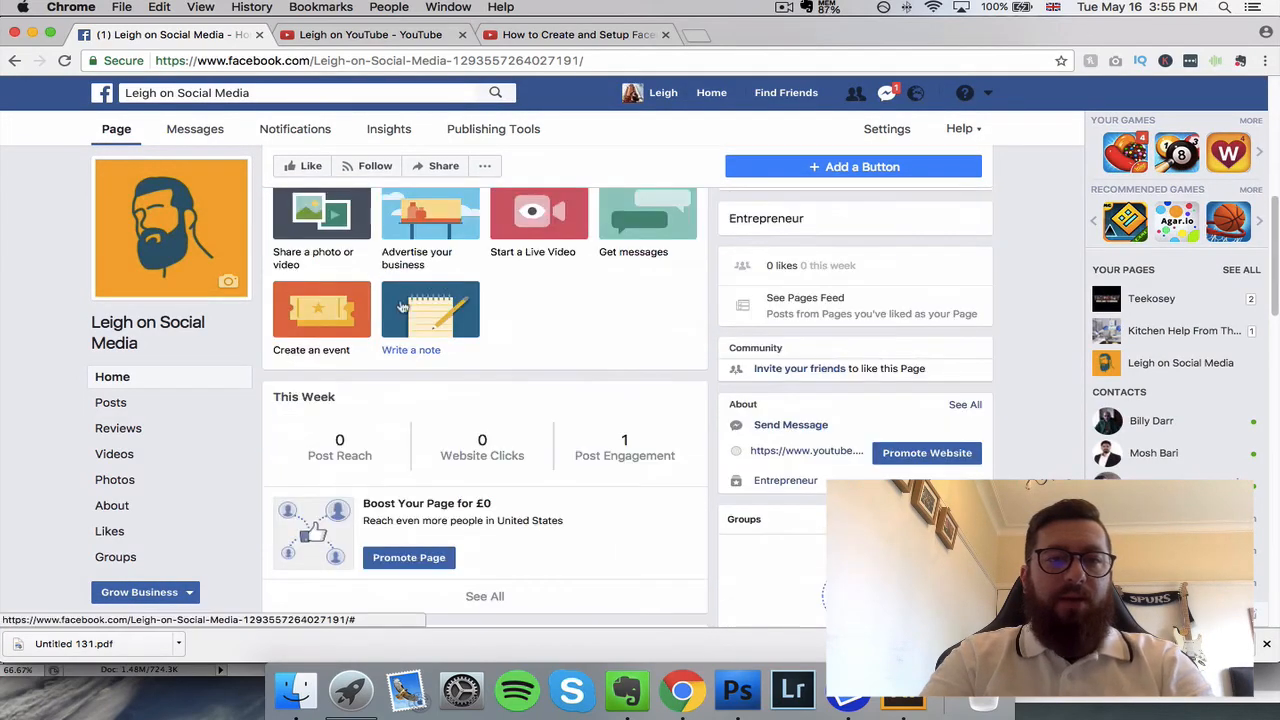
{"action": "scroll", "coordinate": [400, 309], "scroll_direction": "up", "scroll_amount": 2}
{"action": "scroll", "coordinate": [400, 317], "scroll_direction": "up", "scroll_amount": 10}
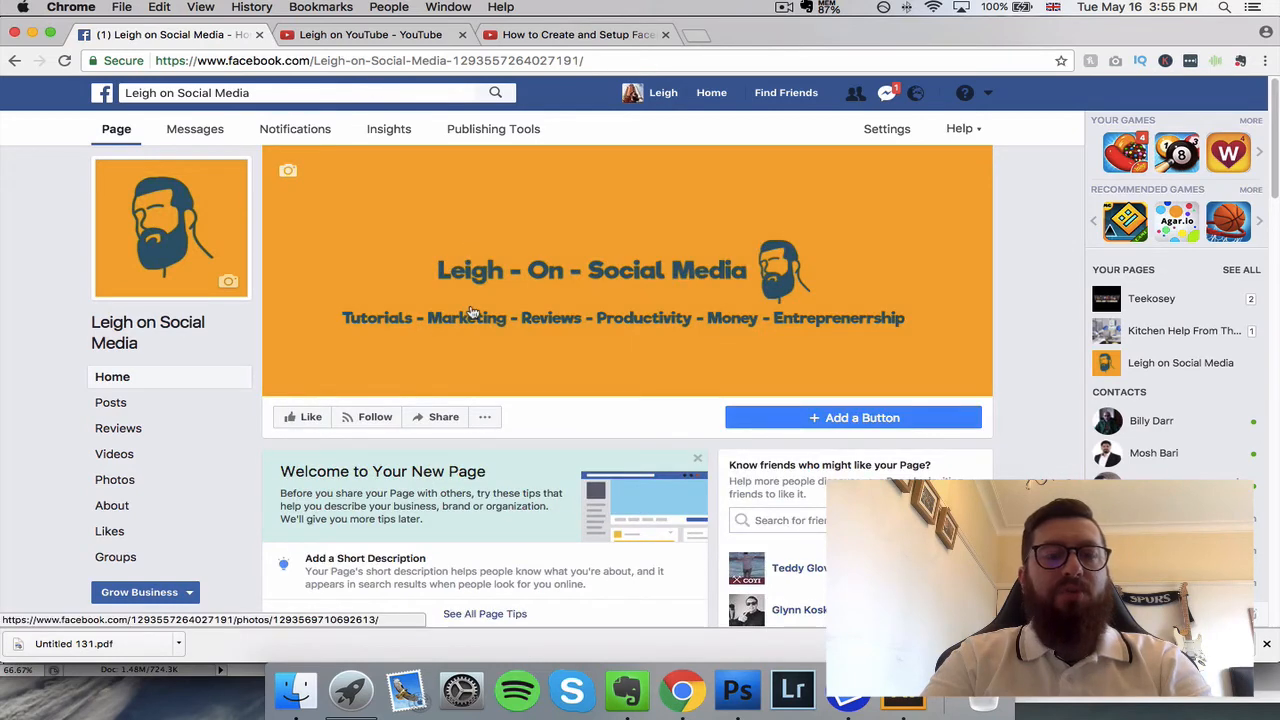
{"action": "left_click", "coordinate": [435, 35]}
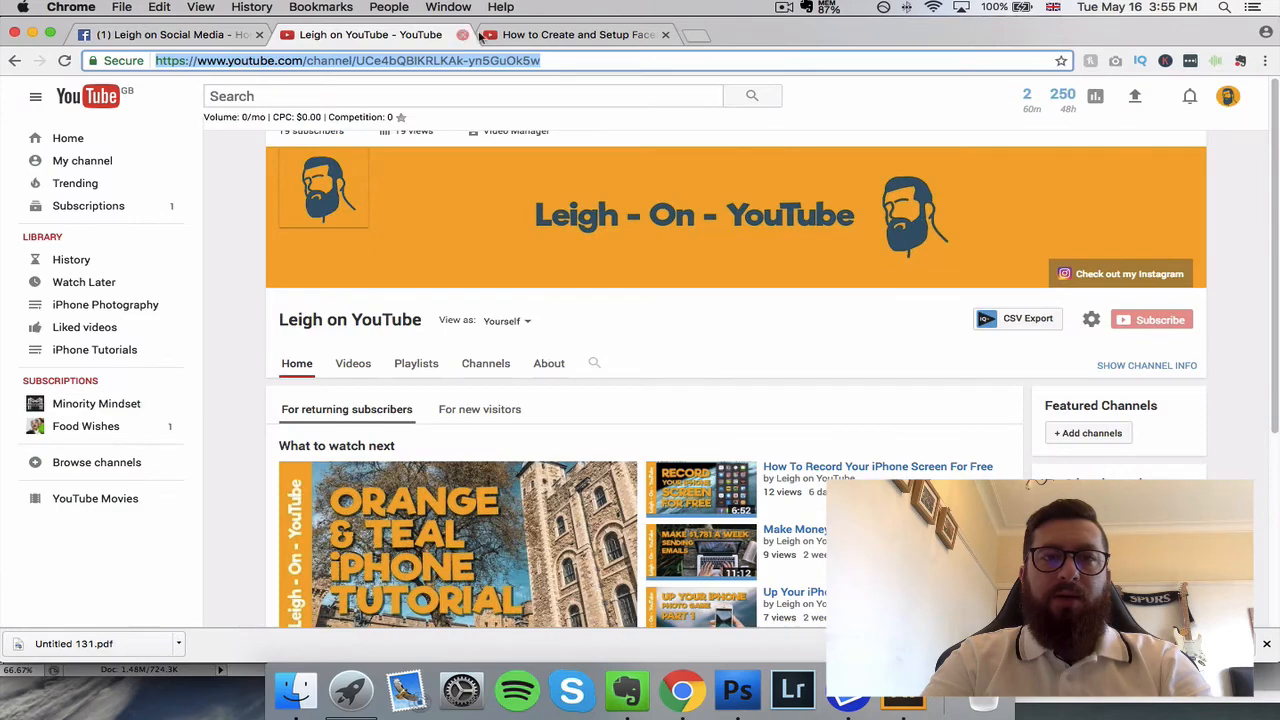
{"action": "left_click", "coordinate": [560, 35]}
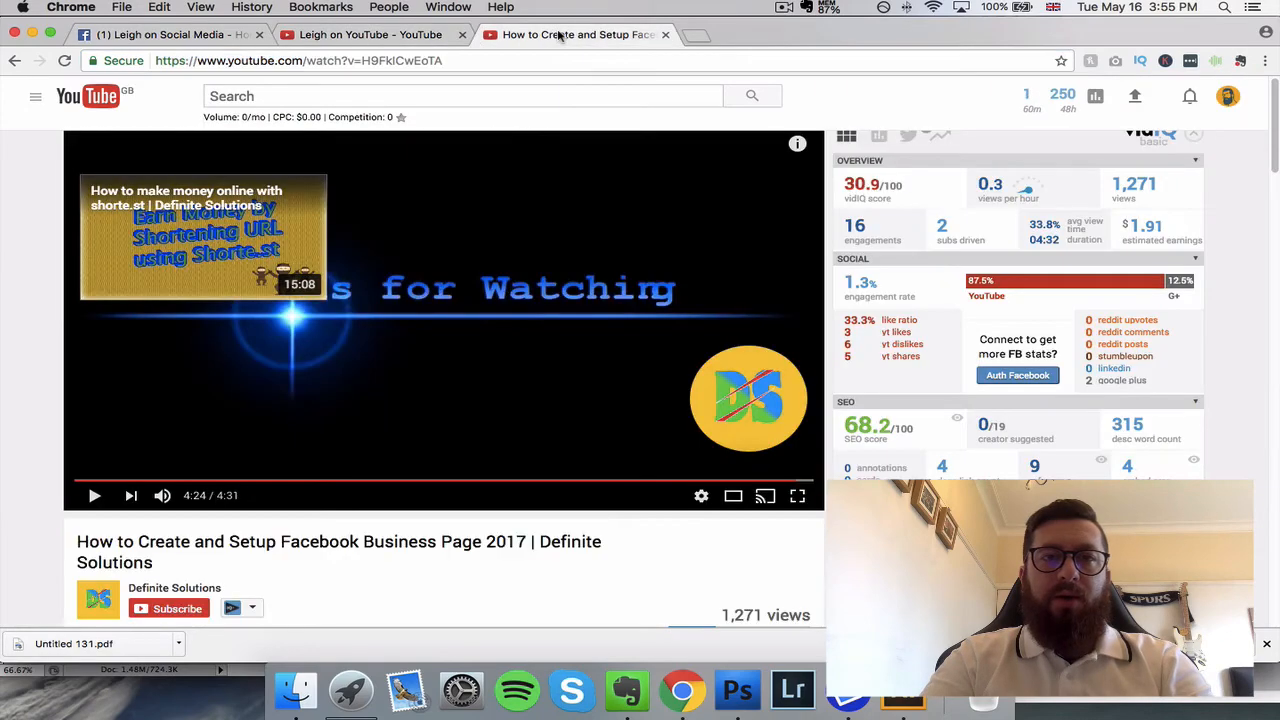
{"action": "left_click", "coordinate": [665, 36]}
Step: Open the channel's "Make Money Online Sending Brief Emails" video and start sharing it to Facebook
{"action": "scroll", "coordinate": [554, 306], "scroll_direction": "down", "scroll_amount": 4}
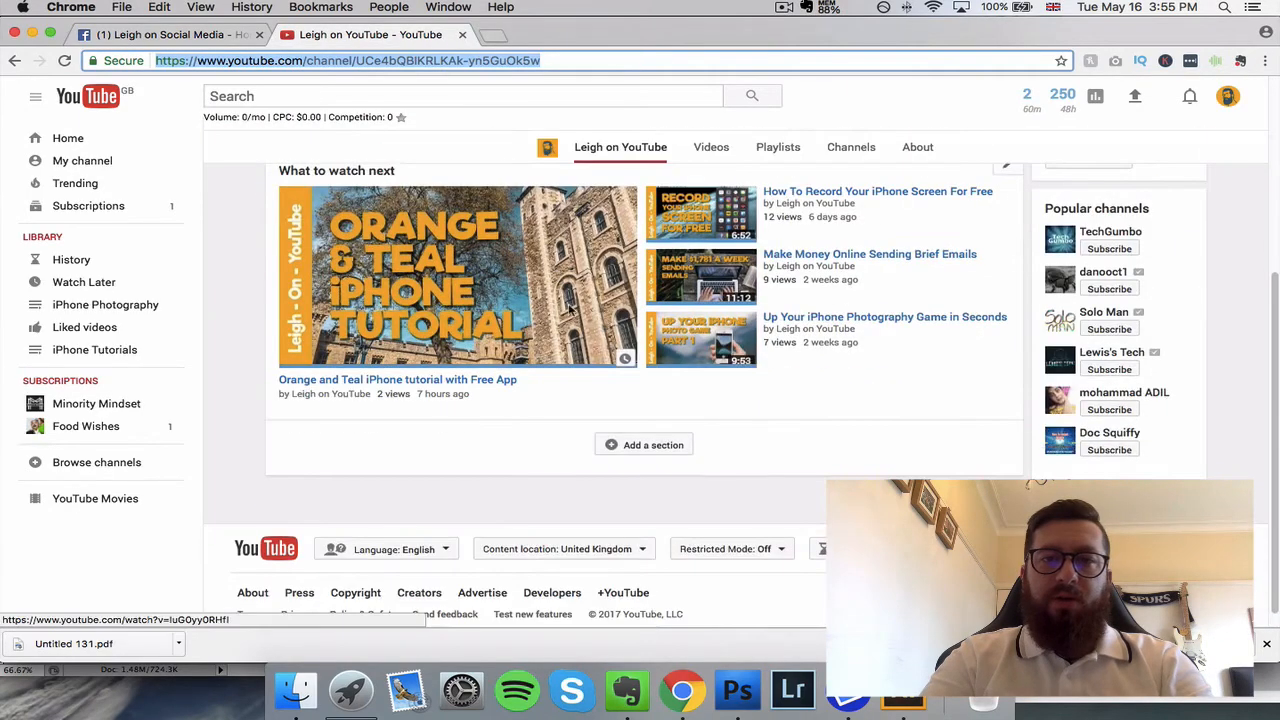
{"action": "left_click", "coordinate": [868, 256]}
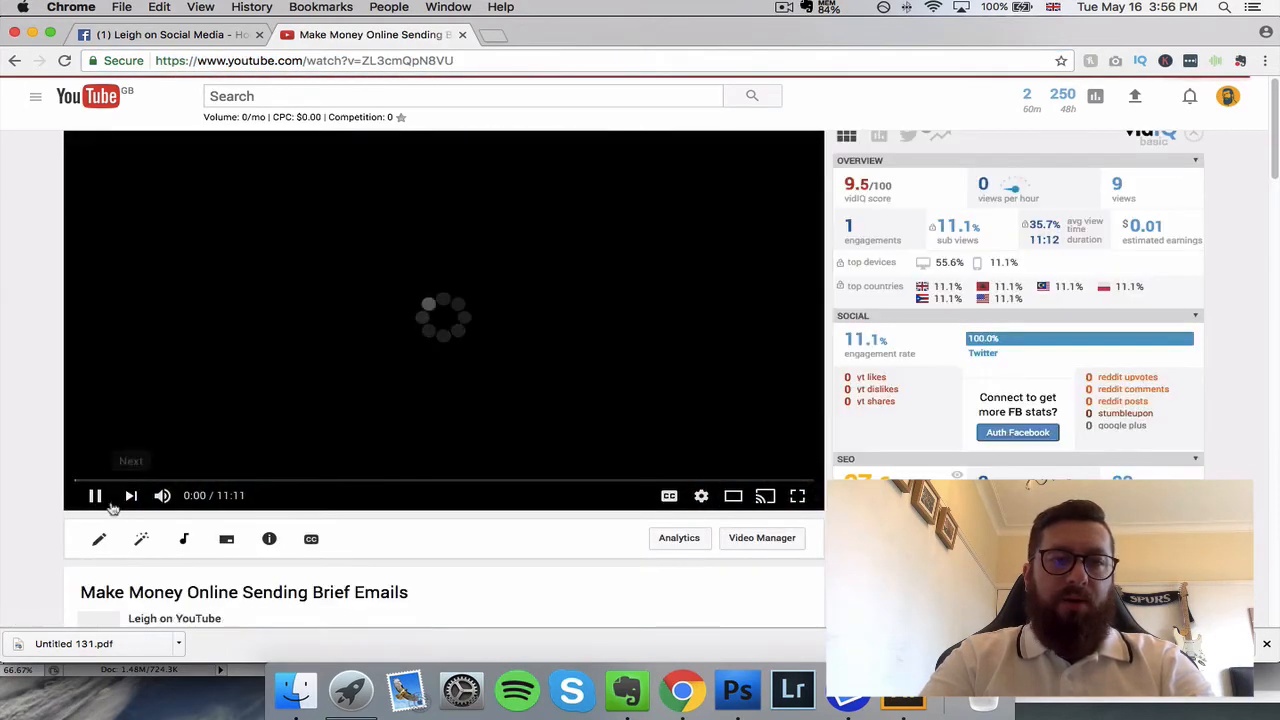
{"action": "scroll", "coordinate": [280, 490], "scroll_direction": "down", "scroll_amount": 5}
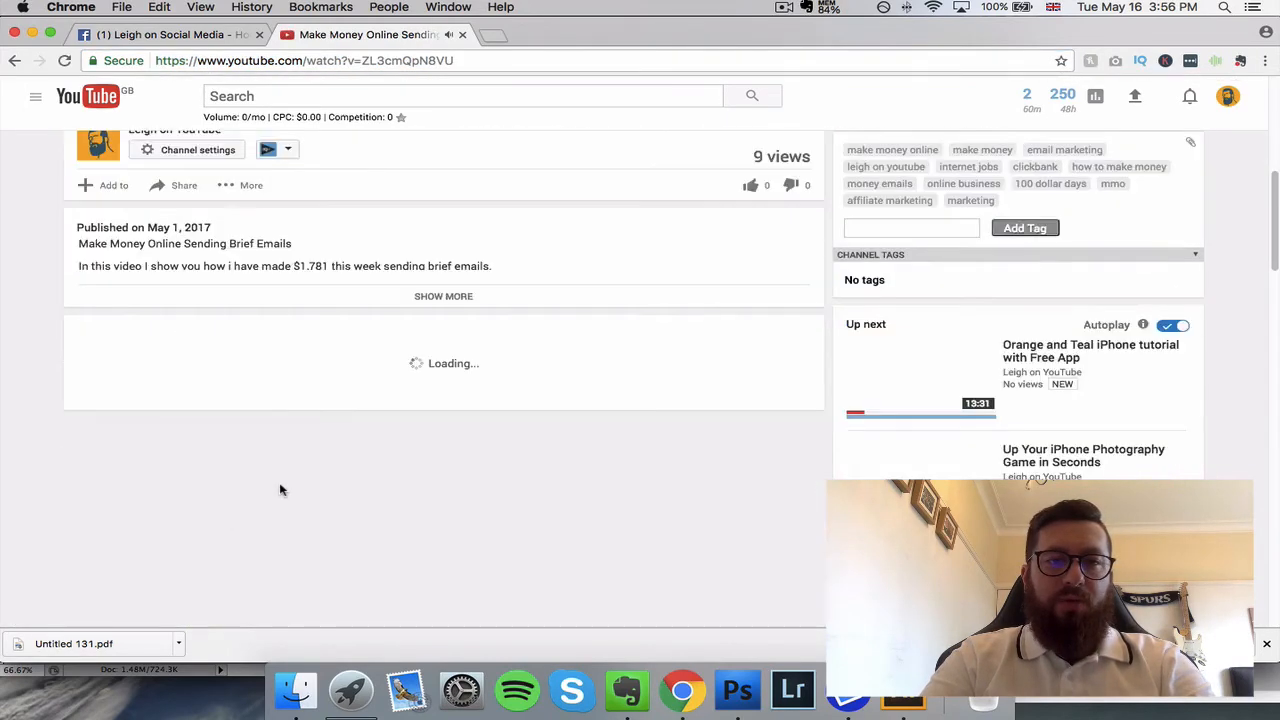
{"action": "left_click", "coordinate": [186, 188]}
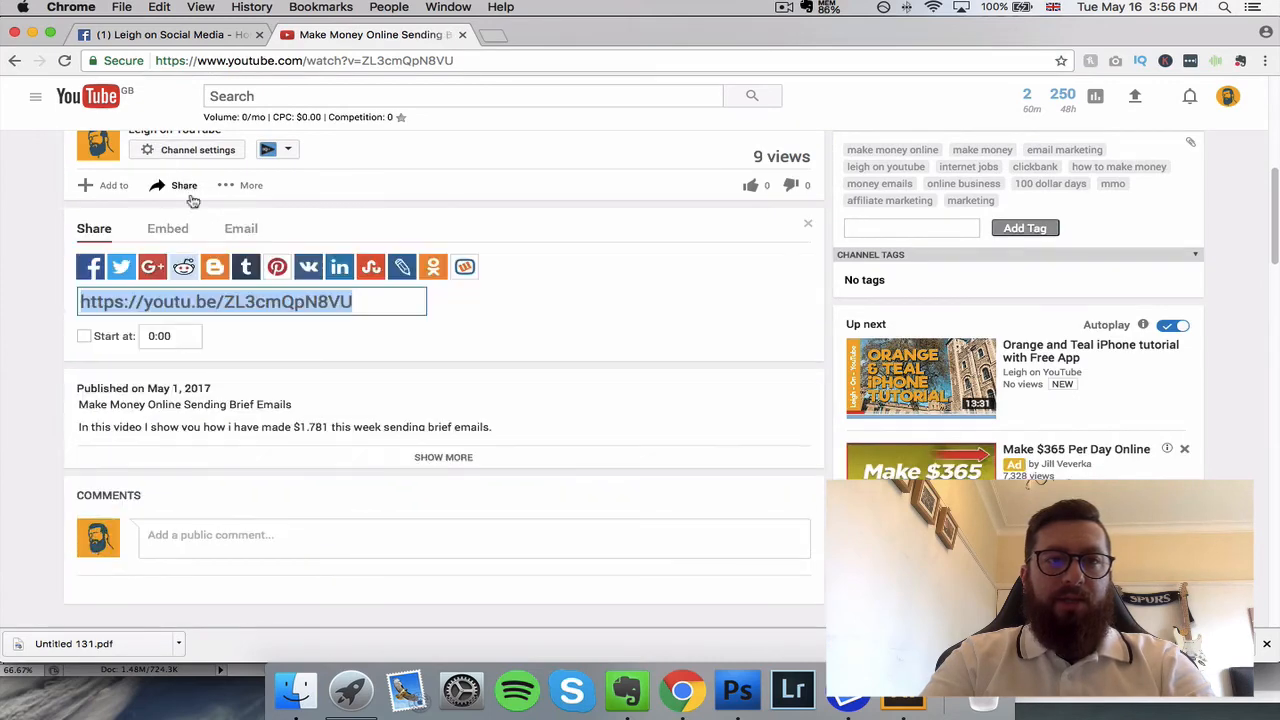
{"action": "left_click", "coordinate": [90, 266]}
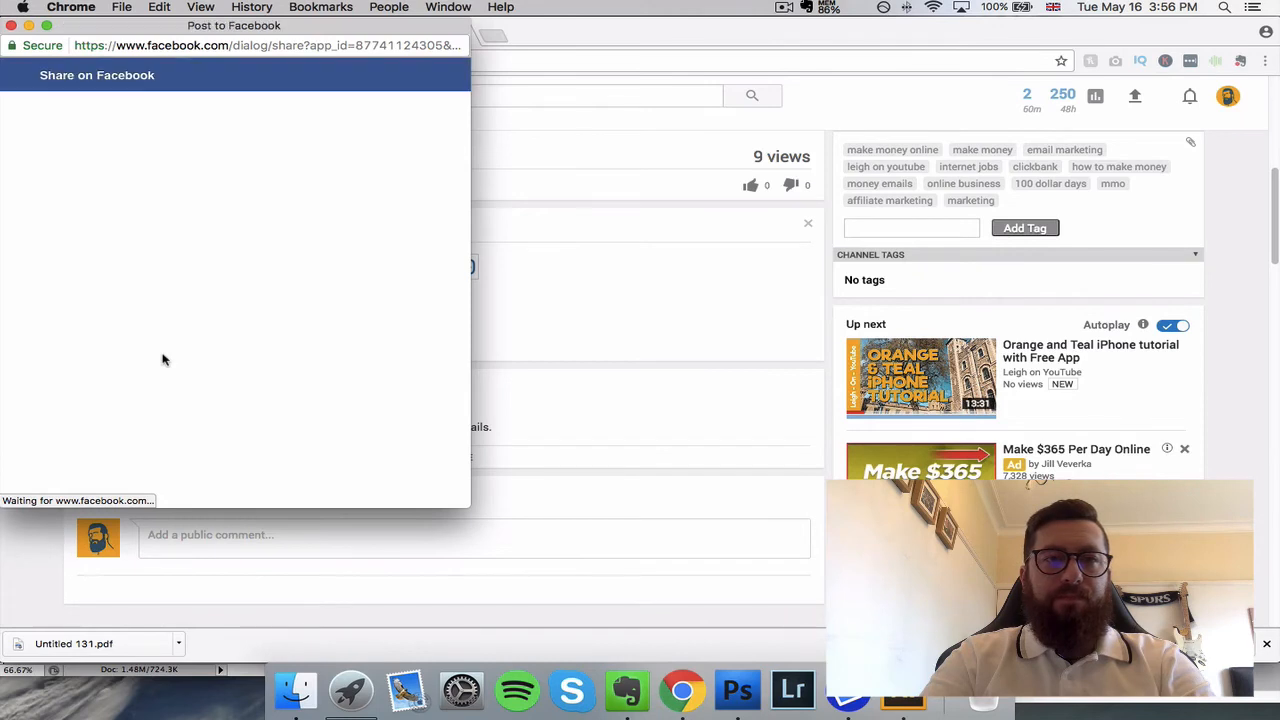
Step: Set the share destination to a managed Page and choose the Leigh on Social Media Page
{"action": "left_click", "coordinate": [158, 115]}
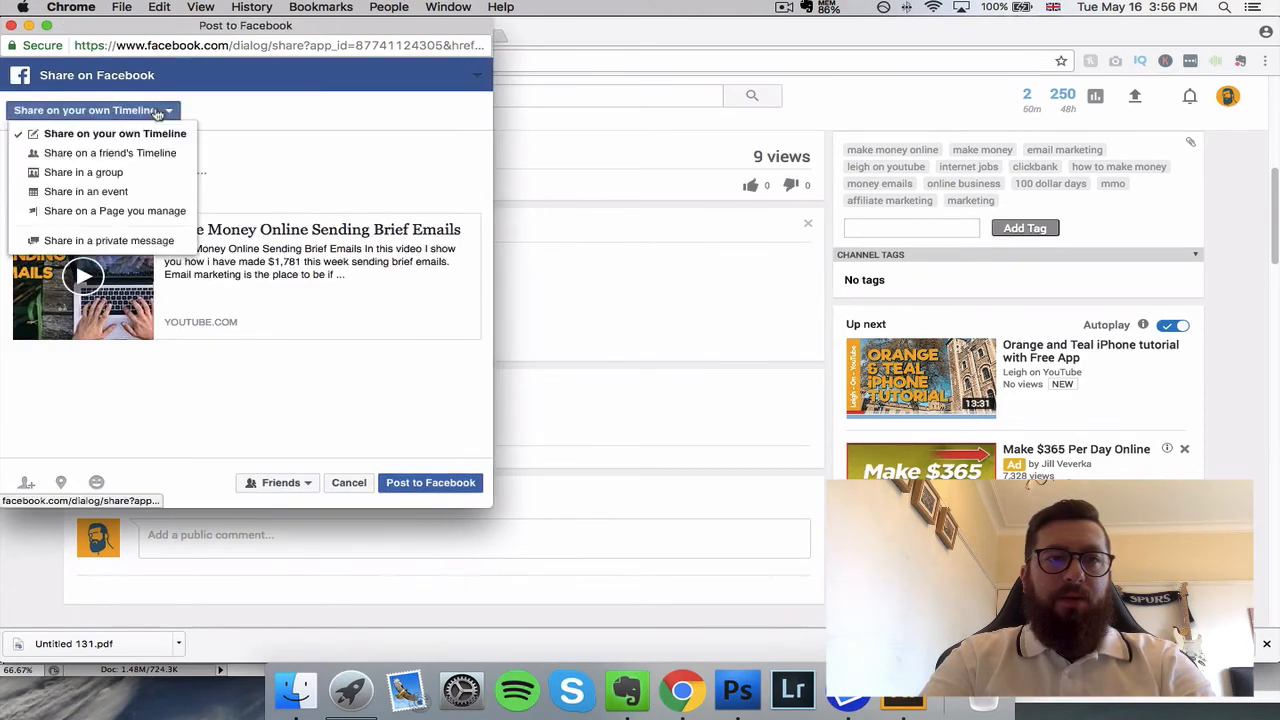
{"action": "left_click", "coordinate": [153, 213]}
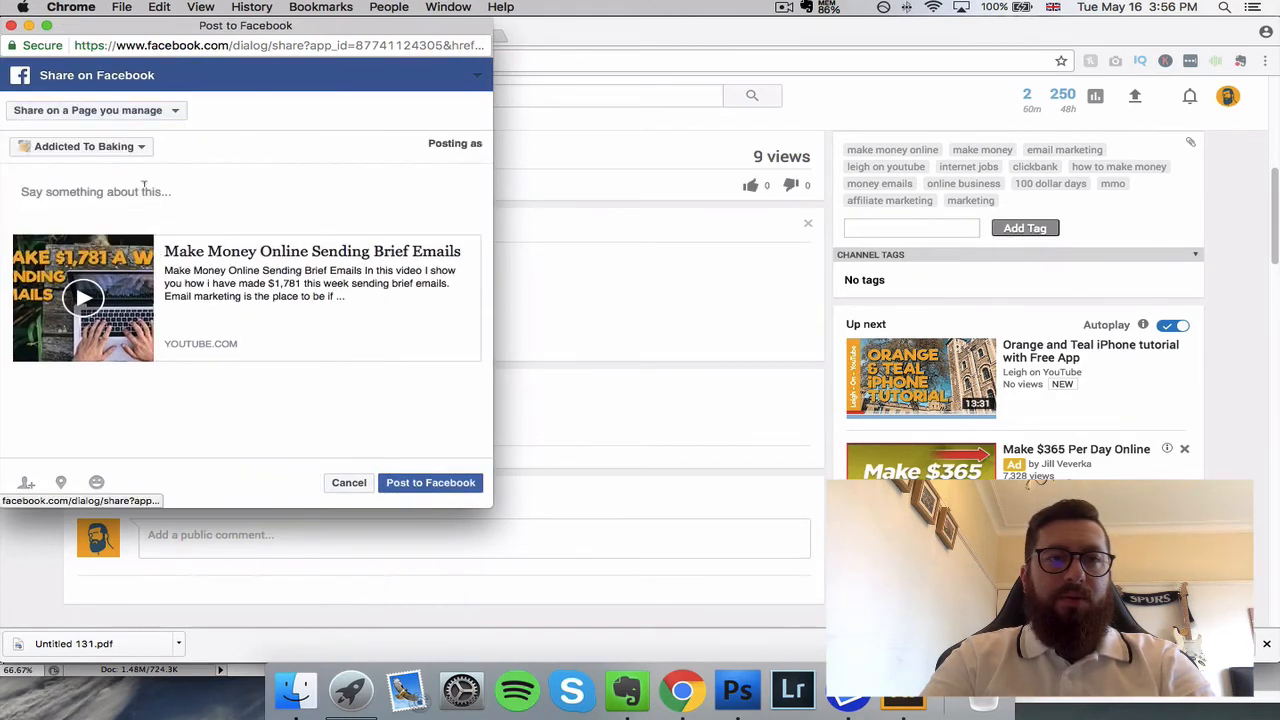
{"action": "left_click", "coordinate": [90, 146]}
{"action": "scroll", "coordinate": [123, 258], "scroll_direction": "down", "scroll_amount": 5}
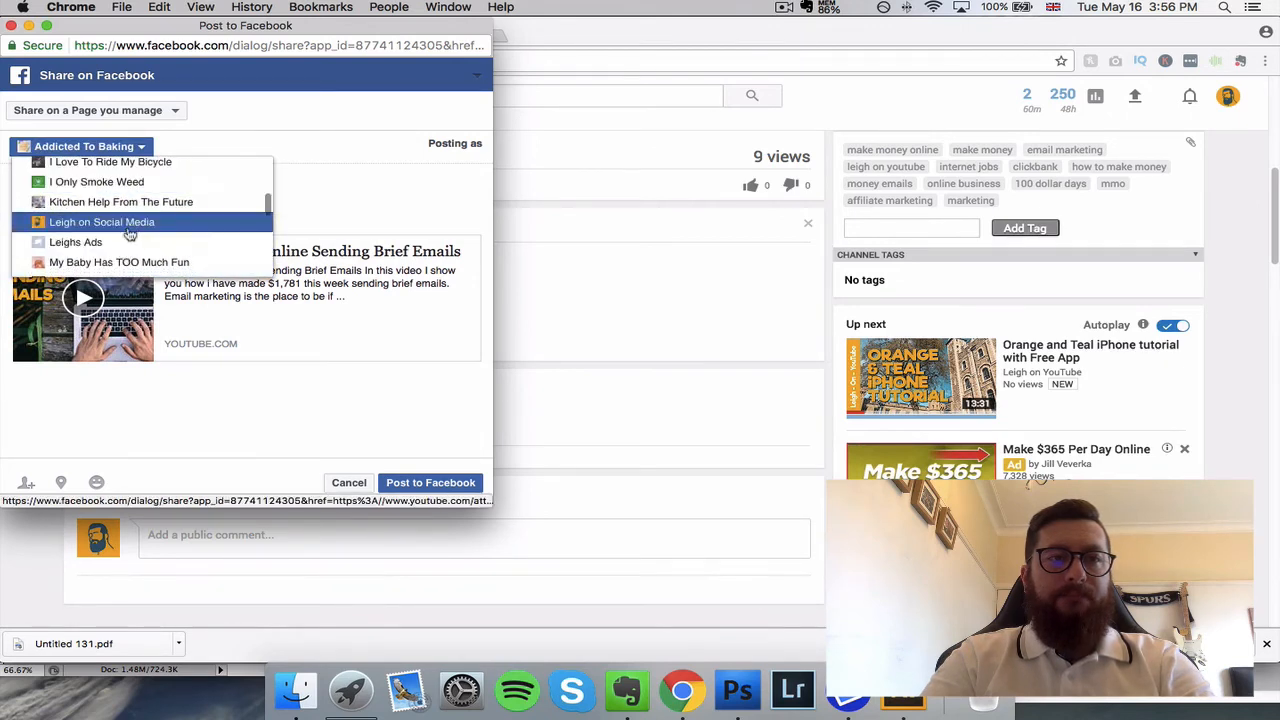
{"action": "left_click", "coordinate": [128, 222]}
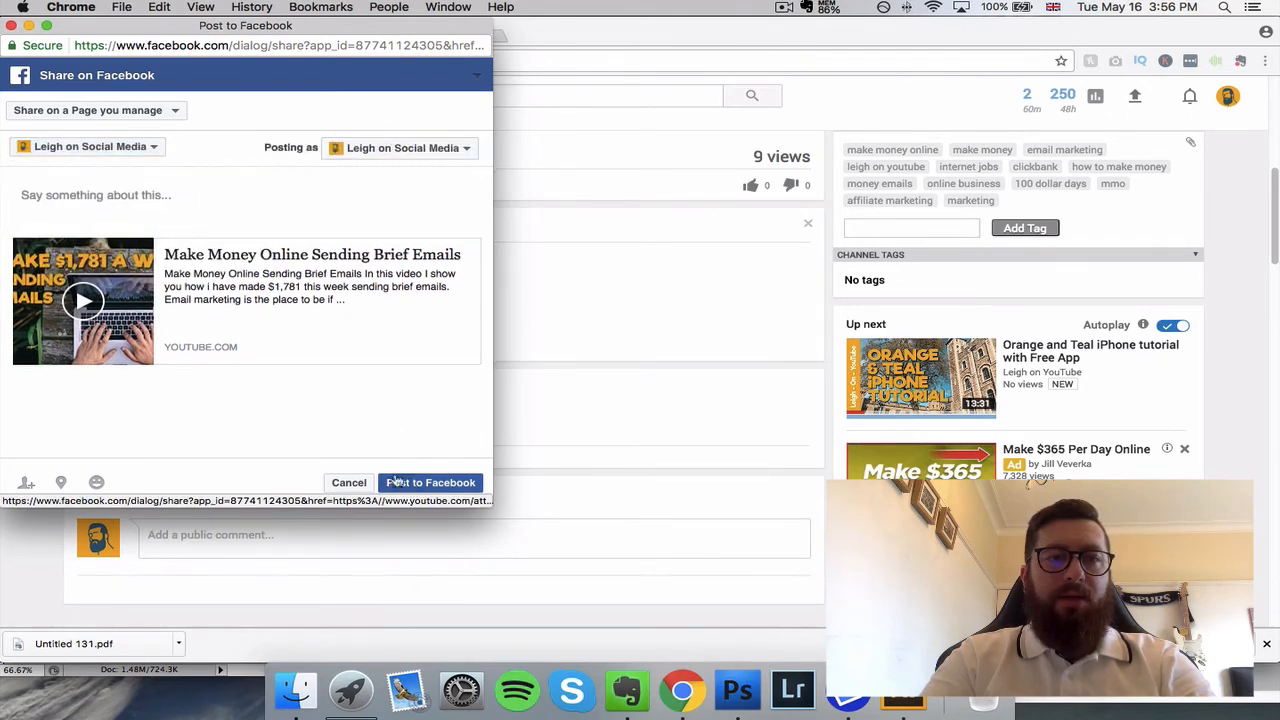
Step: Caption the shared video "Make money online sending brief emails" and post it to the Page
{"action": "left_click", "coordinate": [158, 193]}
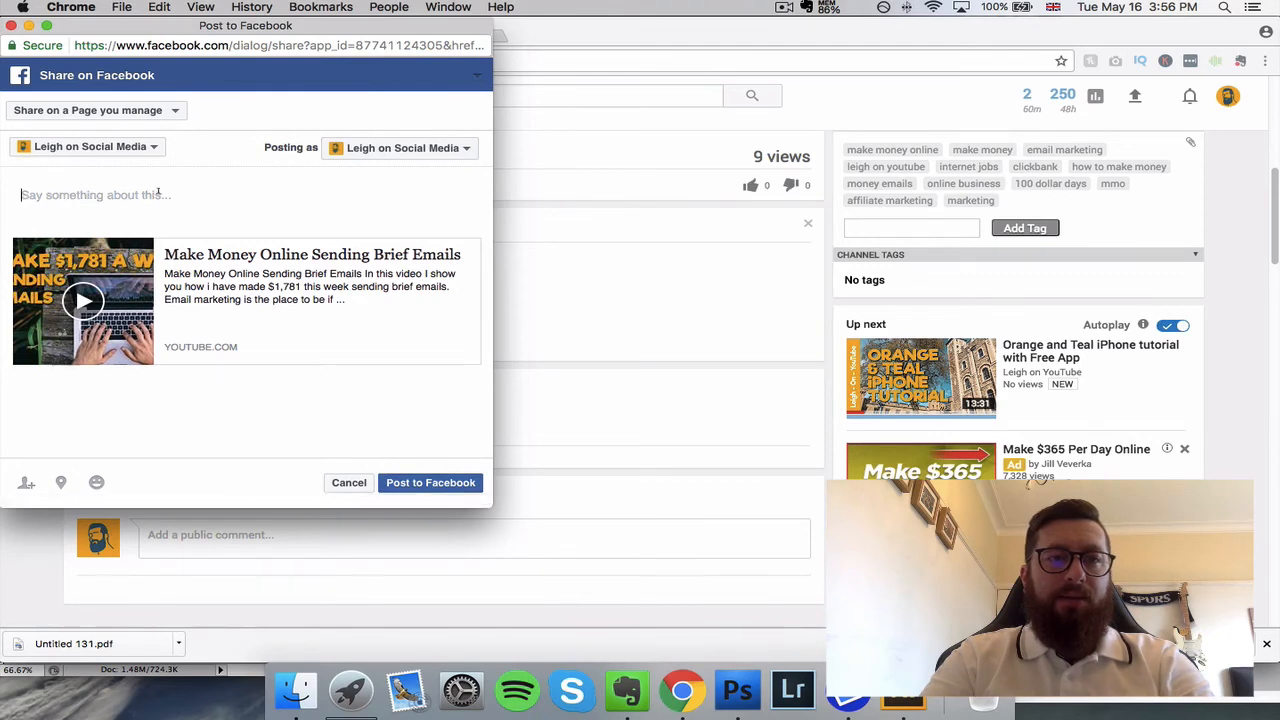
{"action": "type", "text": "Make"}
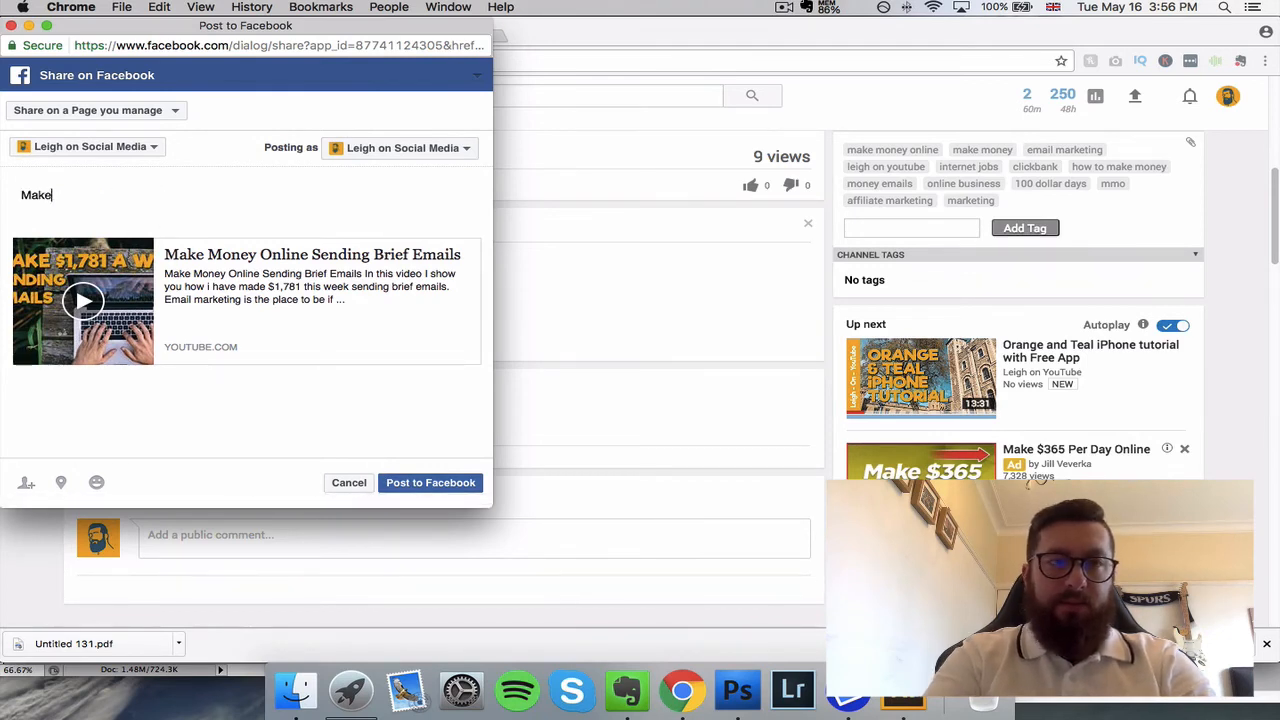
{"action": "type", "text": " money online sending bri"}
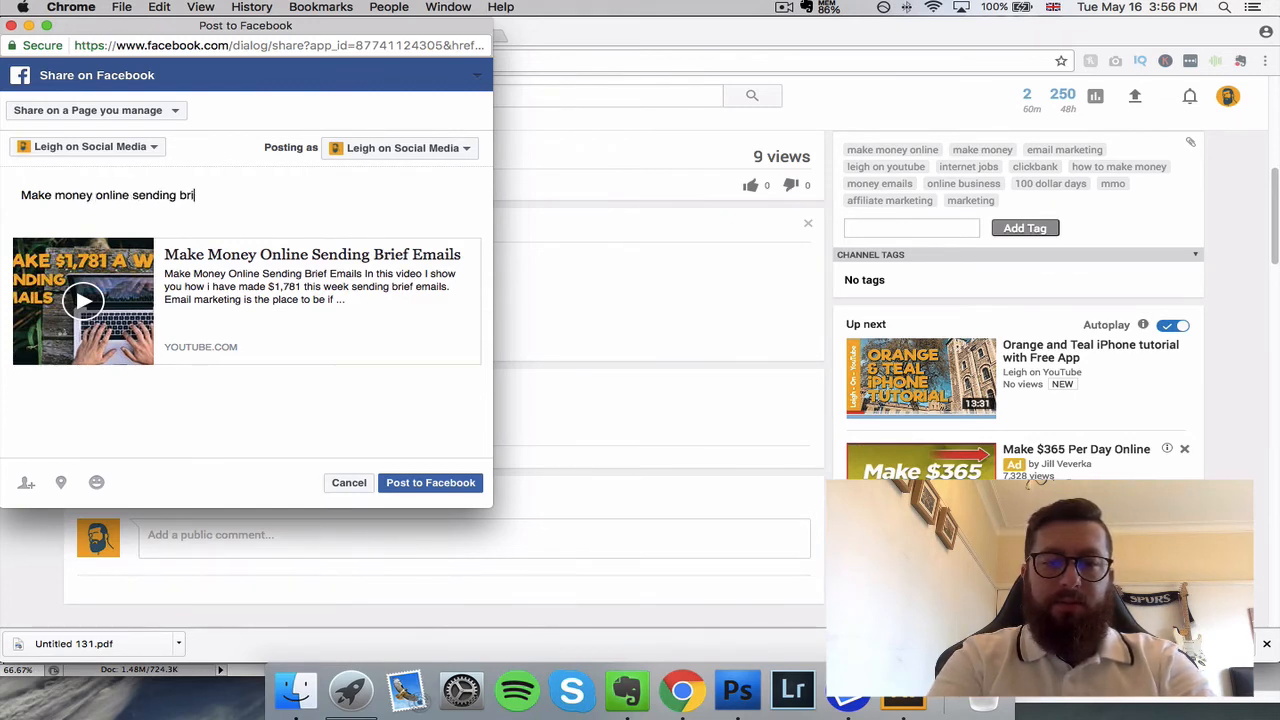
{"action": "type", "text": "ef emails"}
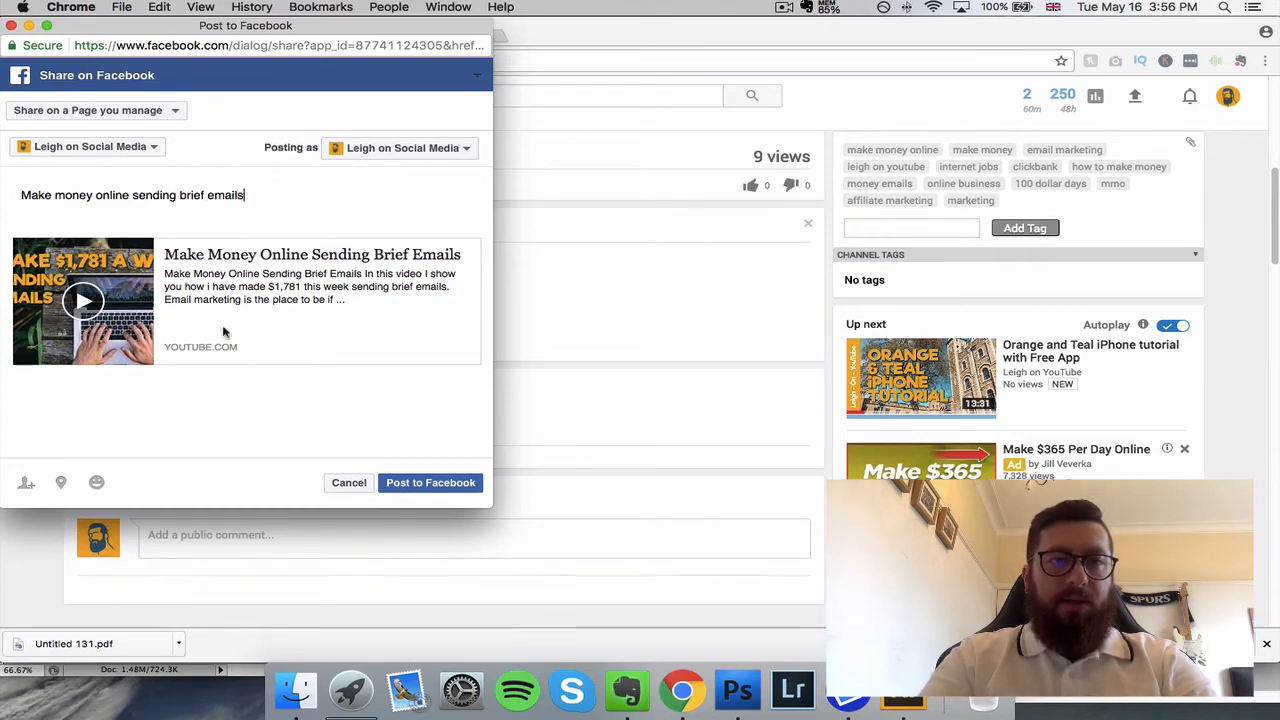
{"action": "left_click", "coordinate": [455, 487]}
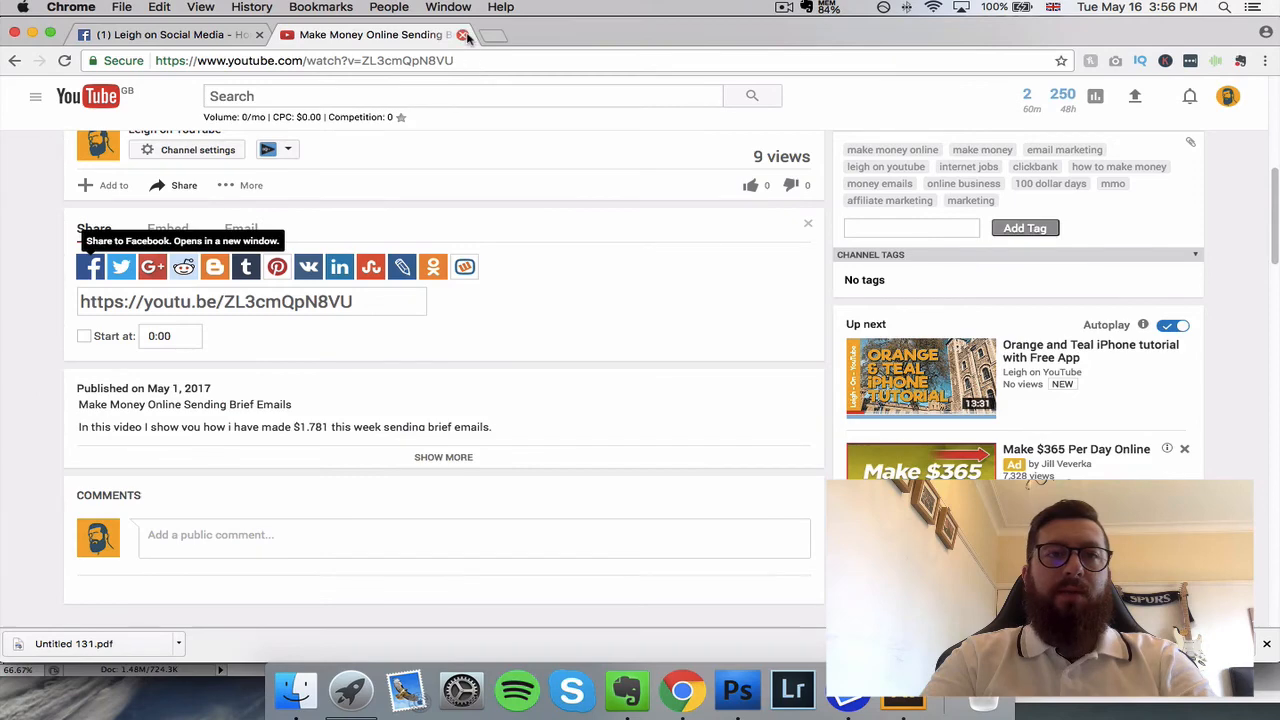
Step: Close the YouTube video, reload the Facebook Page and check the shared video post on it
{"action": "left_click", "coordinate": [463, 35]}
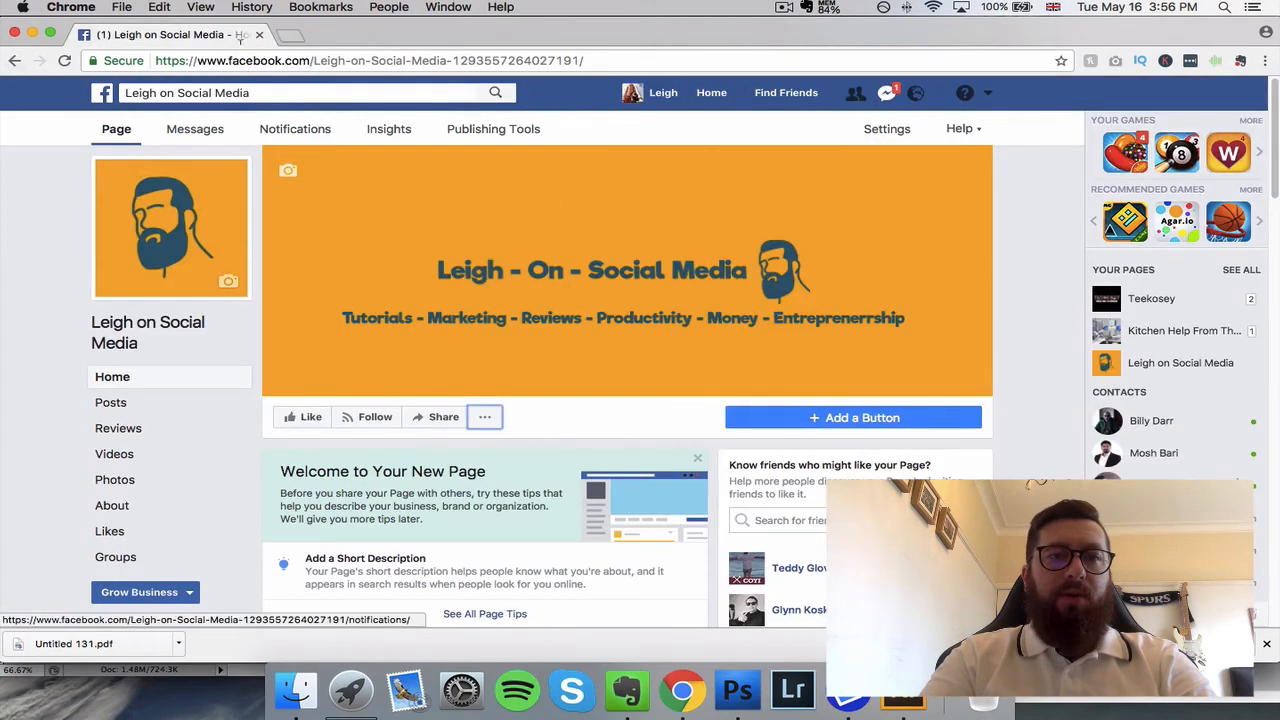
{"action": "left_click", "coordinate": [66, 62]}
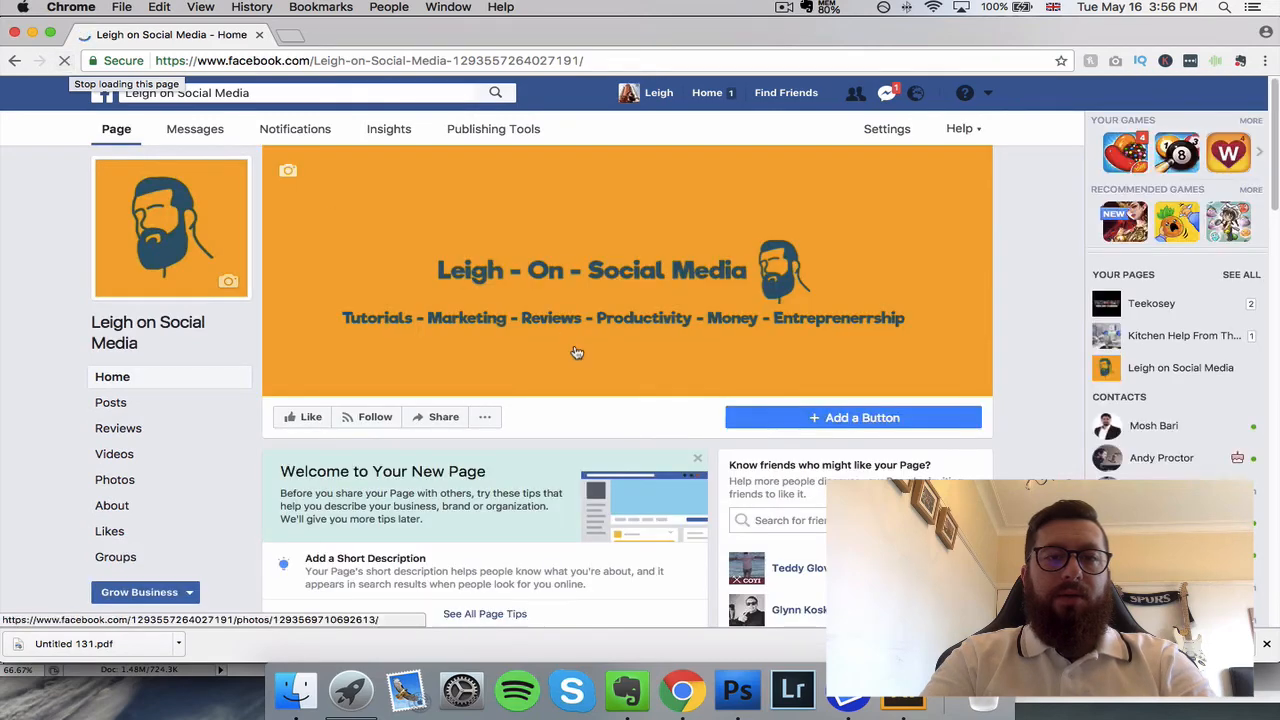
{"action": "scroll", "coordinate": [580, 360], "scroll_direction": "down", "scroll_amount": 10}
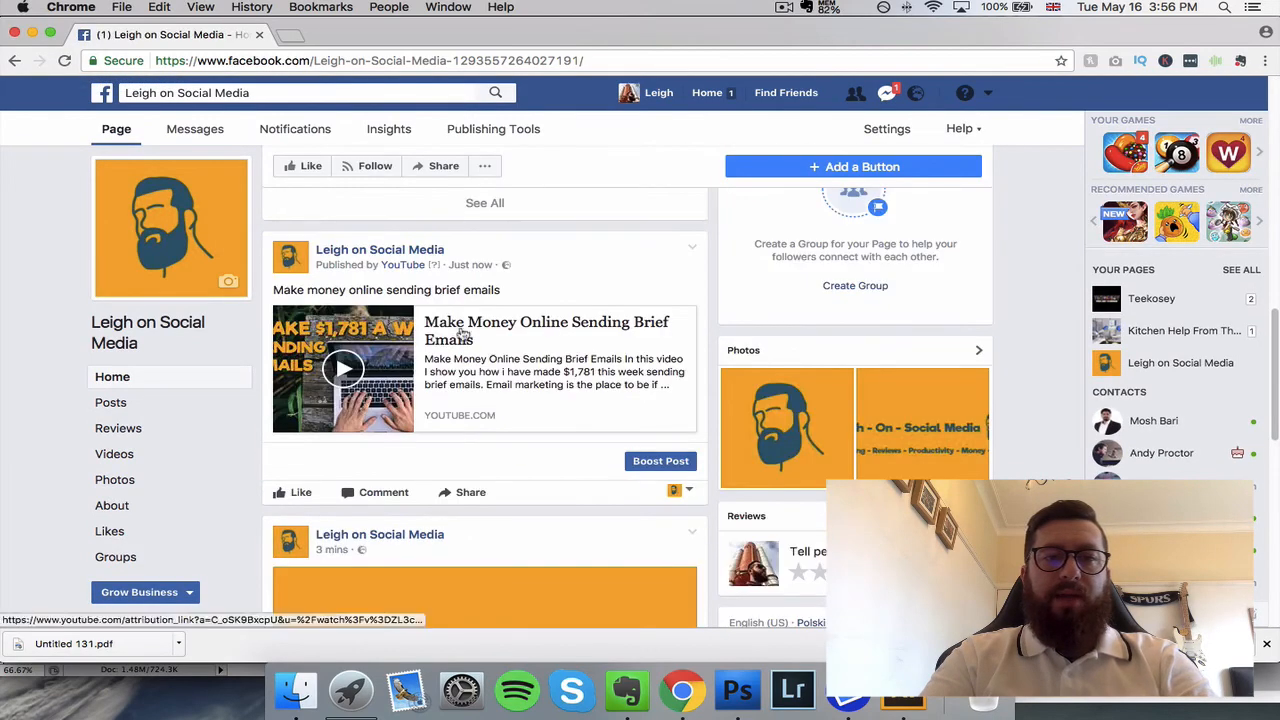
{"action": "scroll", "coordinate": [607, 392], "scroll_direction": "up", "scroll_amount": 10}
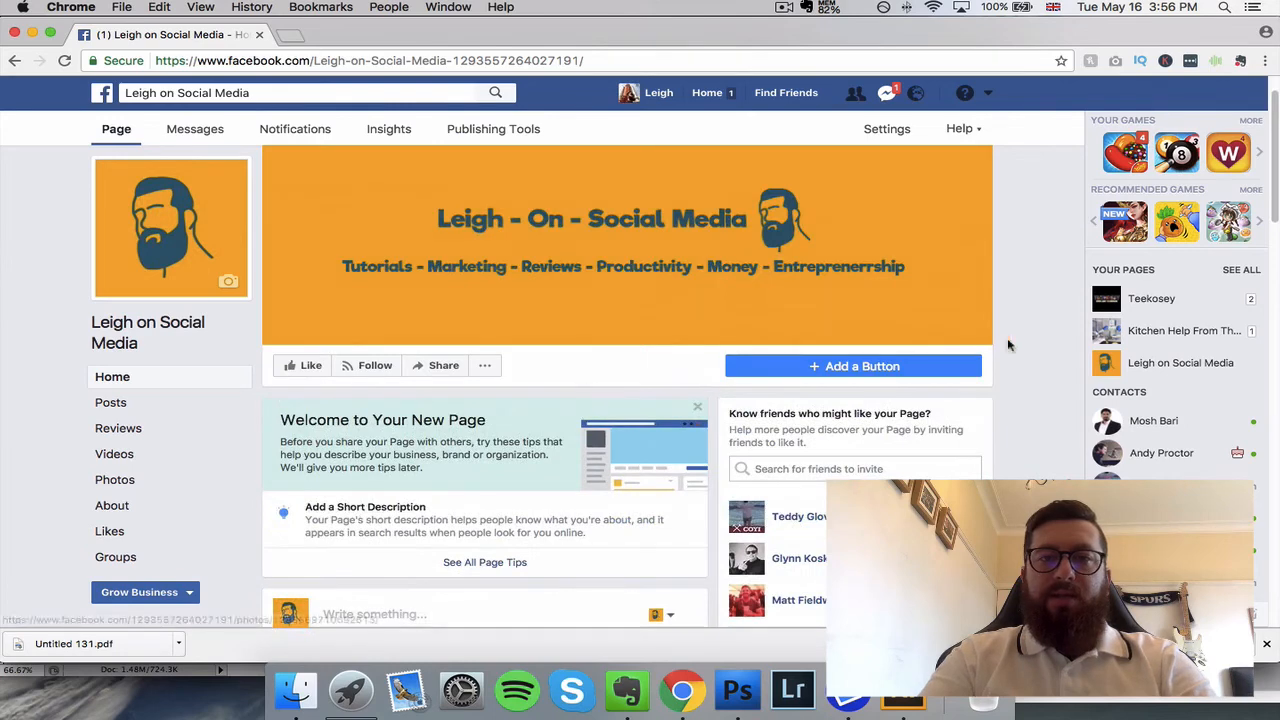
Step: Start adding a call-to-action button to the Page and choose the Learn More type
{"action": "left_click", "coordinate": [856, 376]}
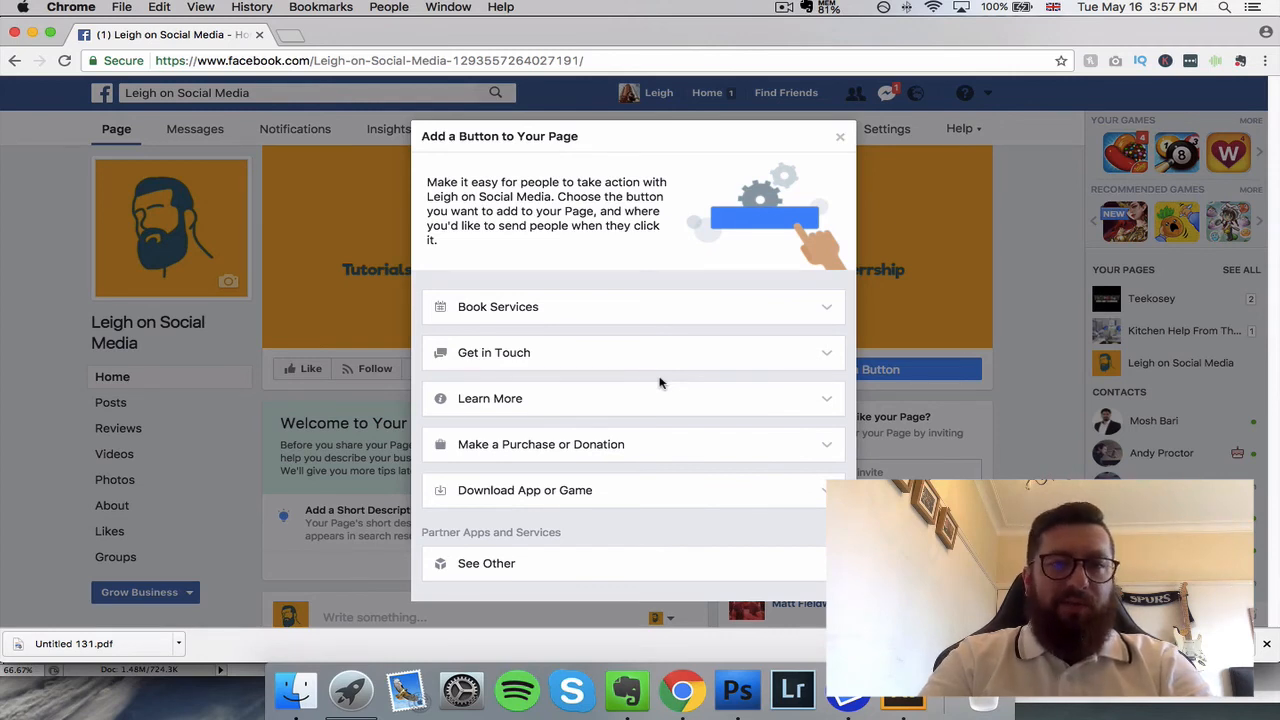
{"action": "left_click", "coordinate": [776, 398]}
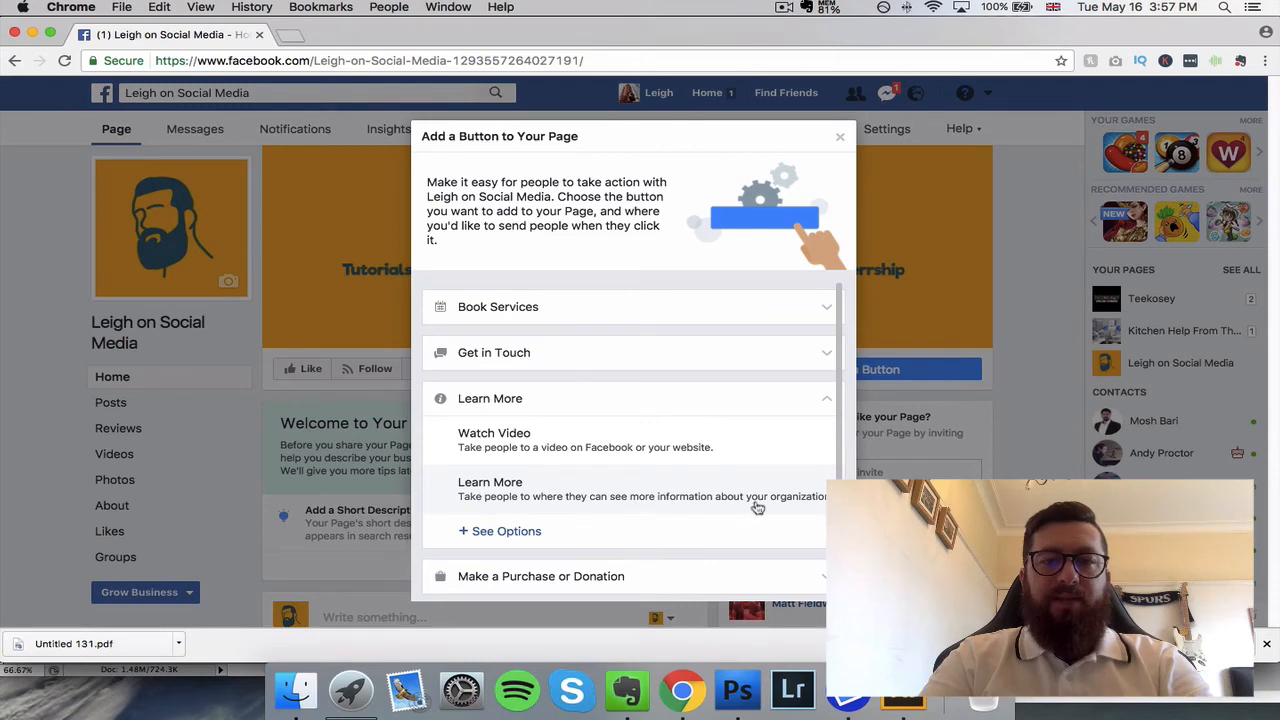
{"action": "left_click", "coordinate": [512, 491]}
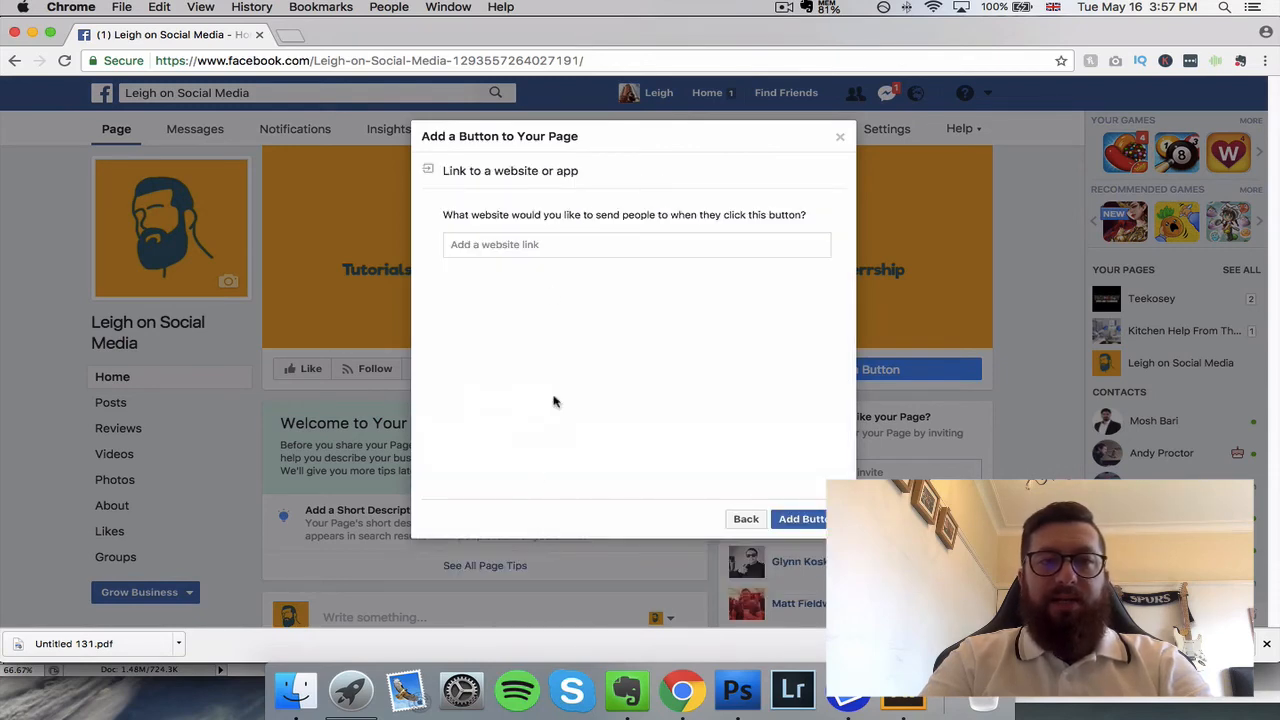
Step: Open YouTube in a new tab, go to the user's own channel and copy its web address
{"action": "left_click", "coordinate": [289, 35]}
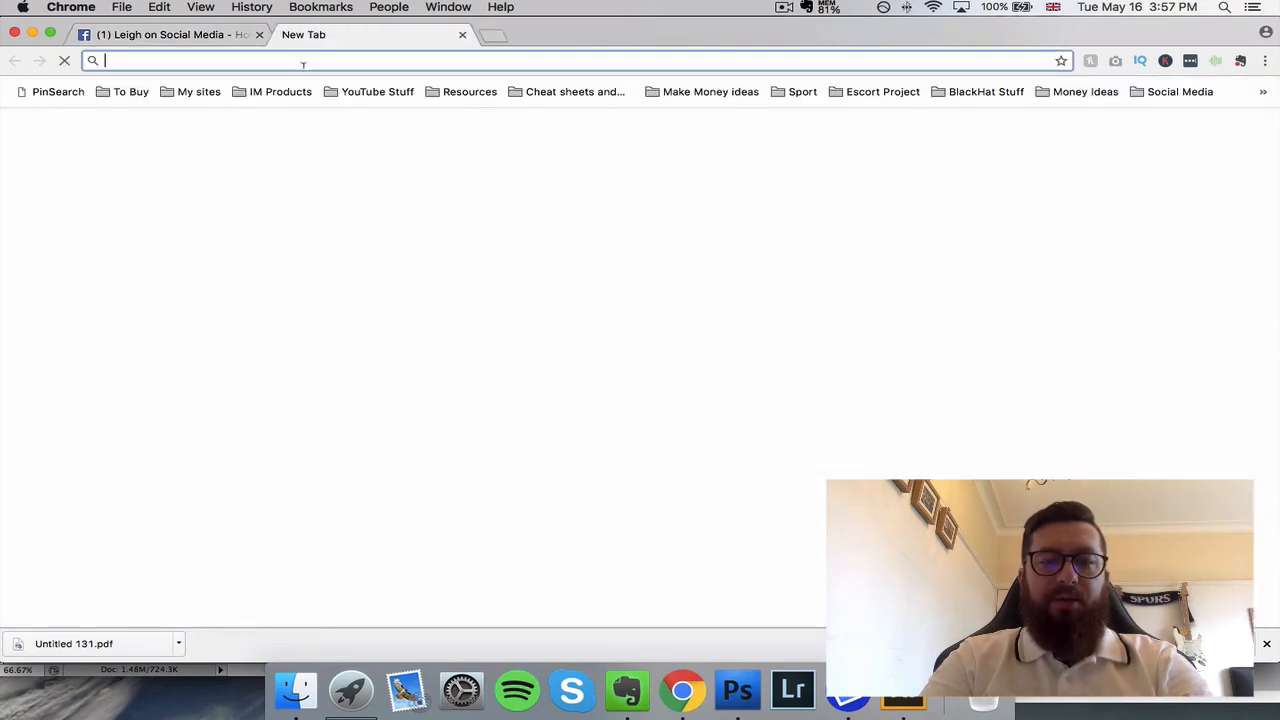
{"action": "type", "text": "youtube.com"}
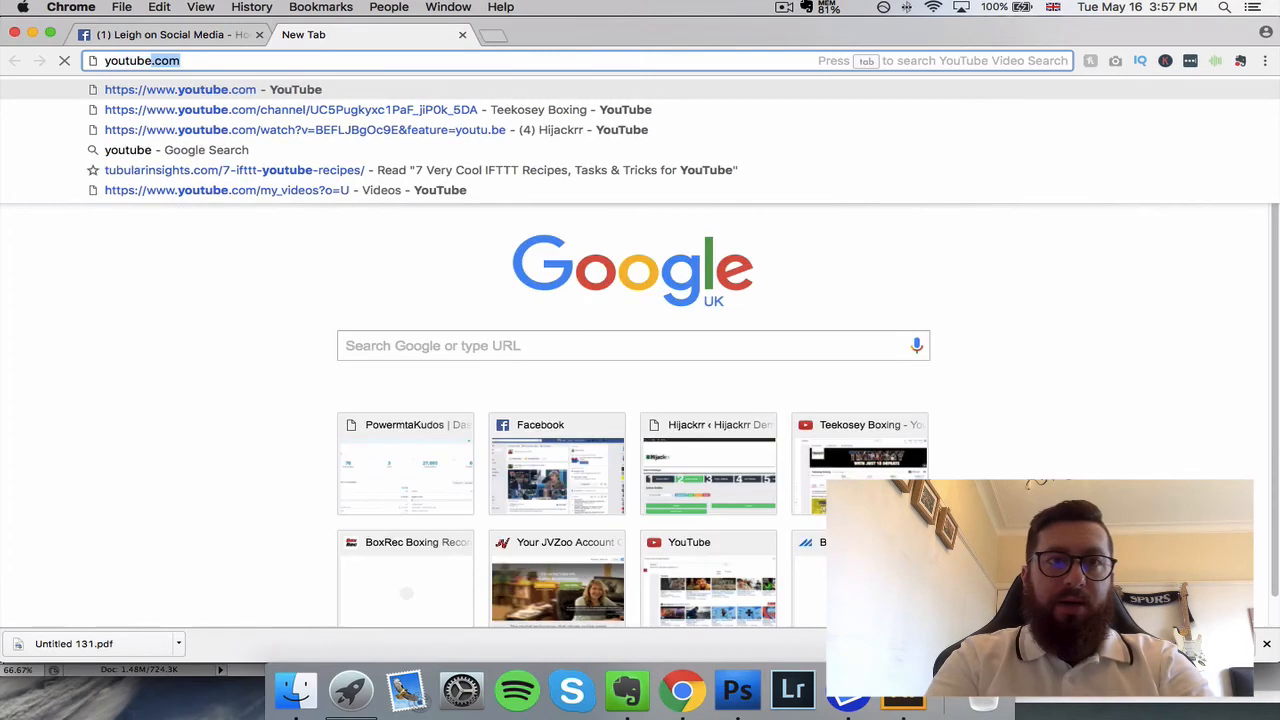
{"action": "key", "text": "Return"}
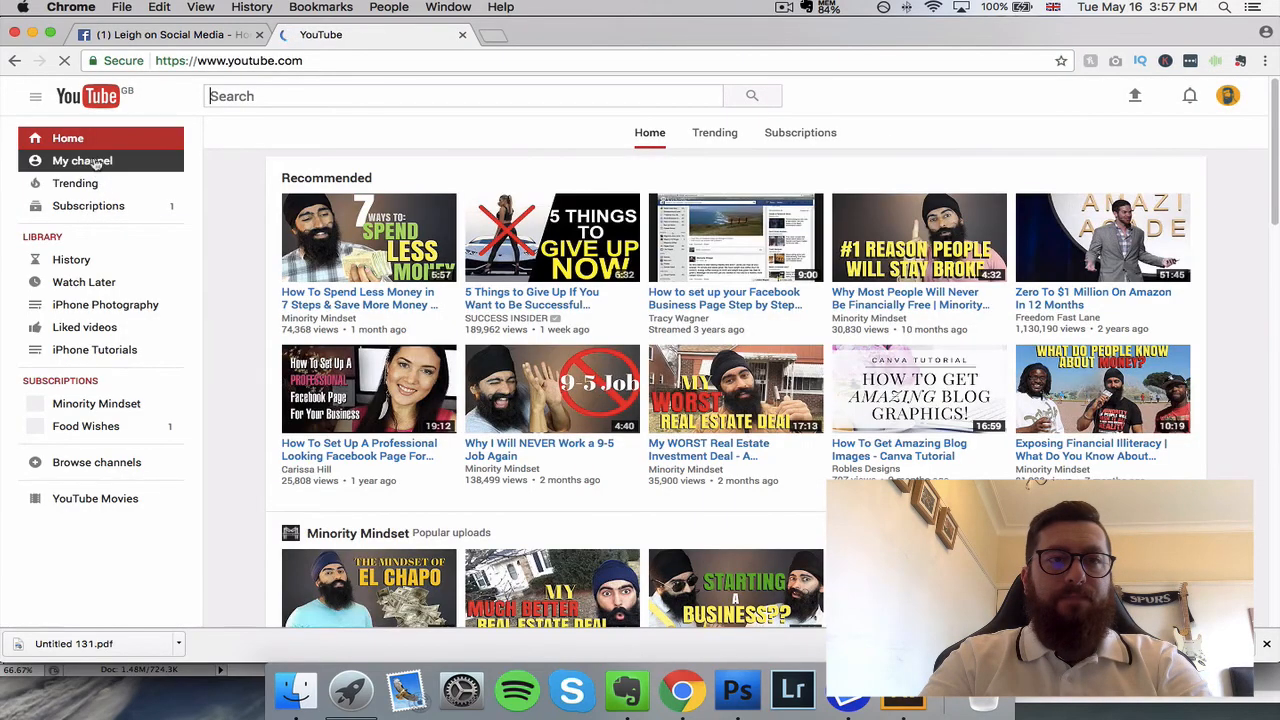
{"action": "left_click", "coordinate": [82, 161]}
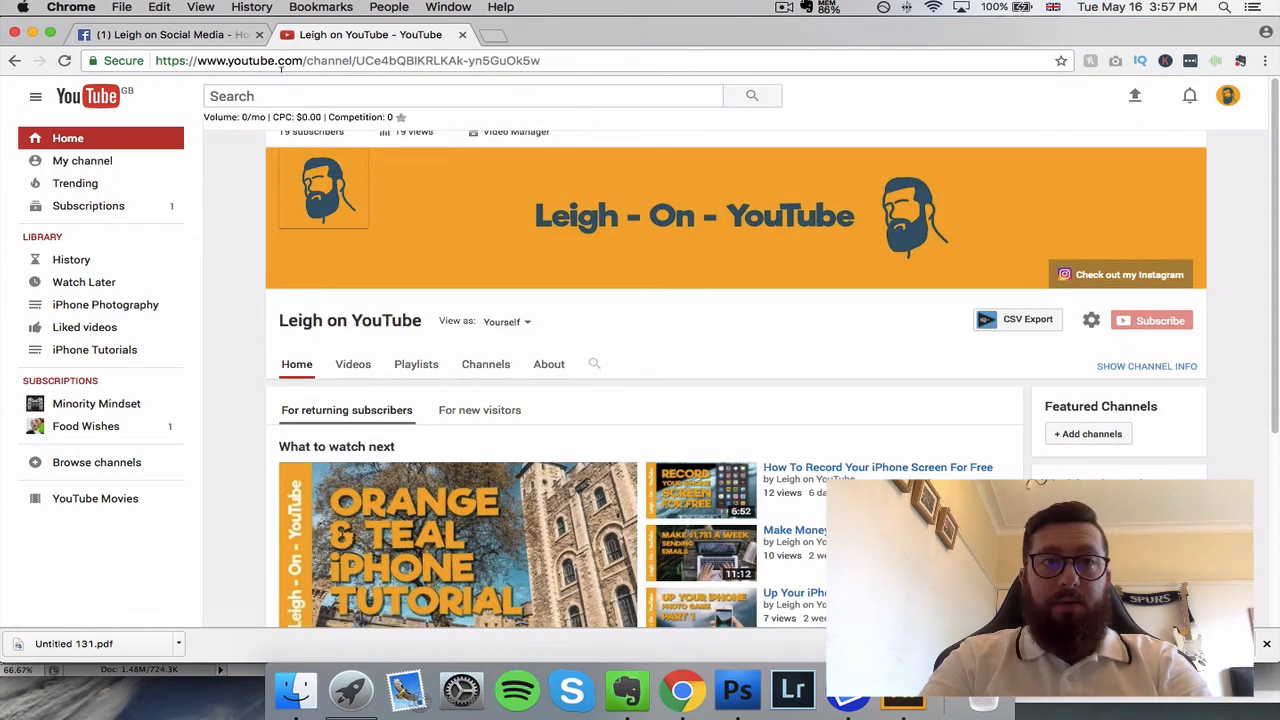
{"action": "left_click", "coordinate": [284, 60]}
{"action": "key", "text": "super+c"}
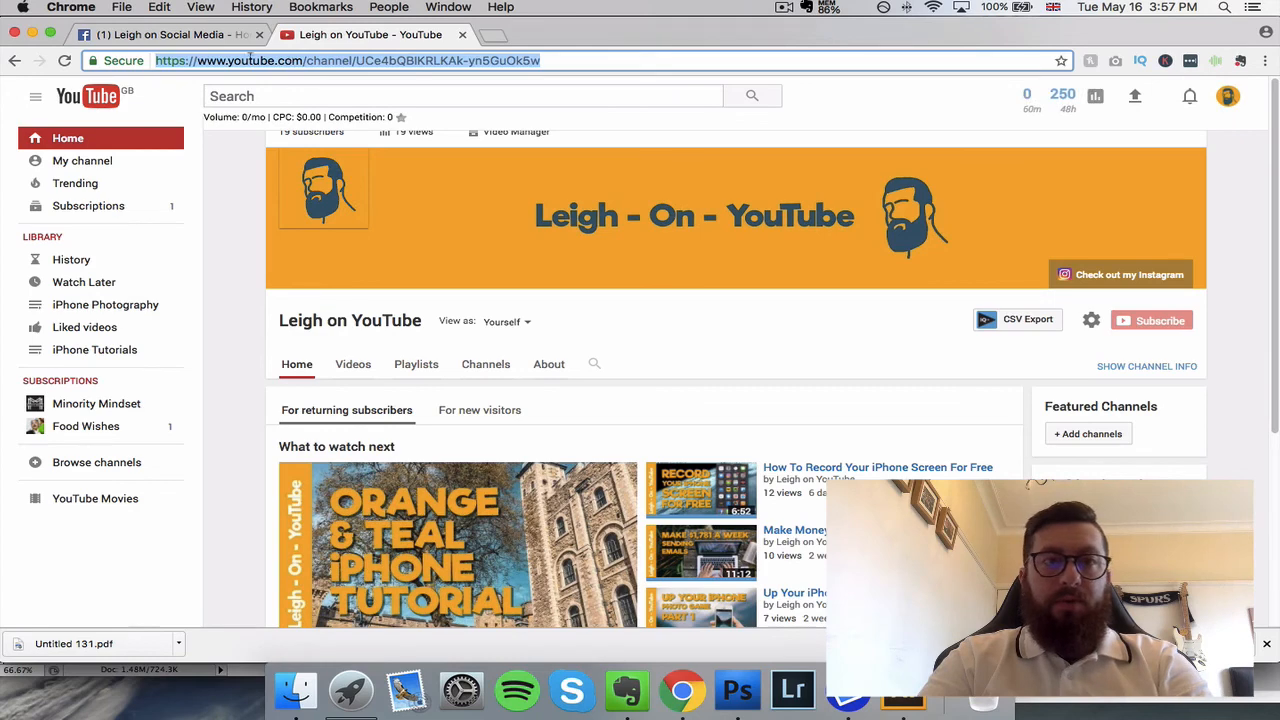
Step: Return to the Facebook Page, add the Learn More button with the copied channel address as its link, and view the button's options
{"action": "left_click", "coordinate": [186, 36]}
{"action": "left_click", "coordinate": [563, 236]}
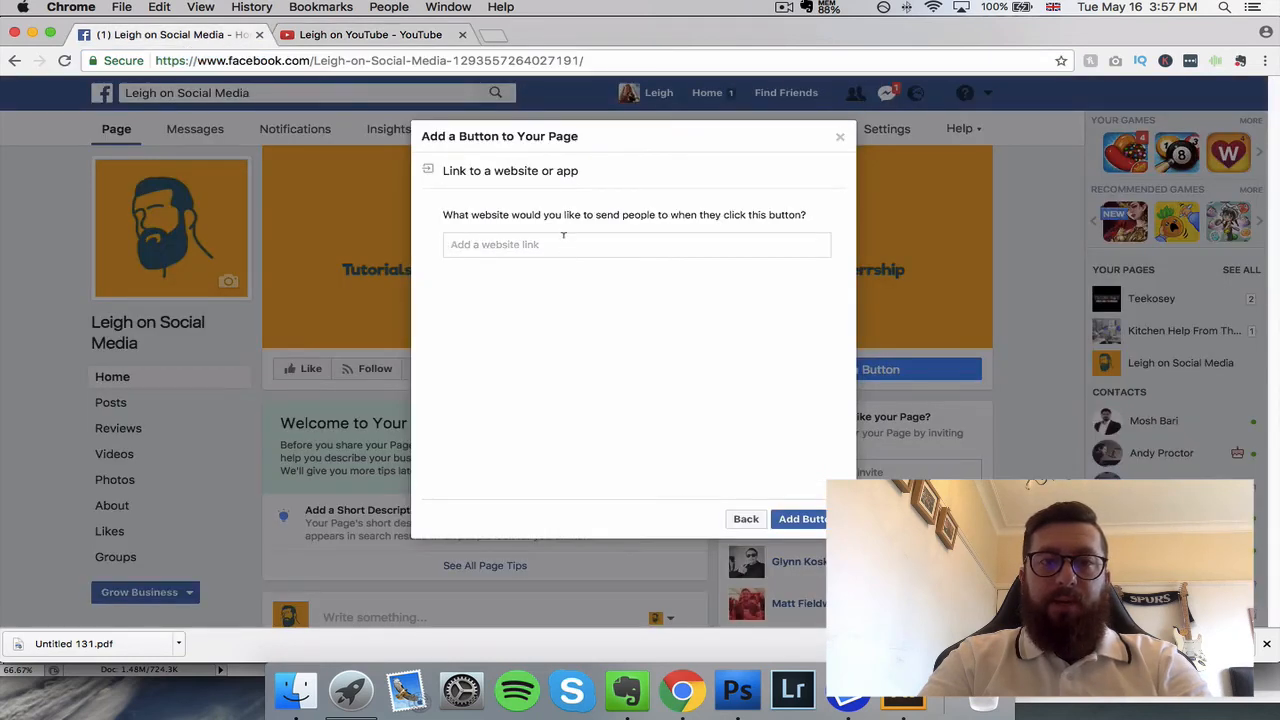
{"action": "key", "text": "super+v"}
{"action": "left_click", "coordinate": [815, 525]}
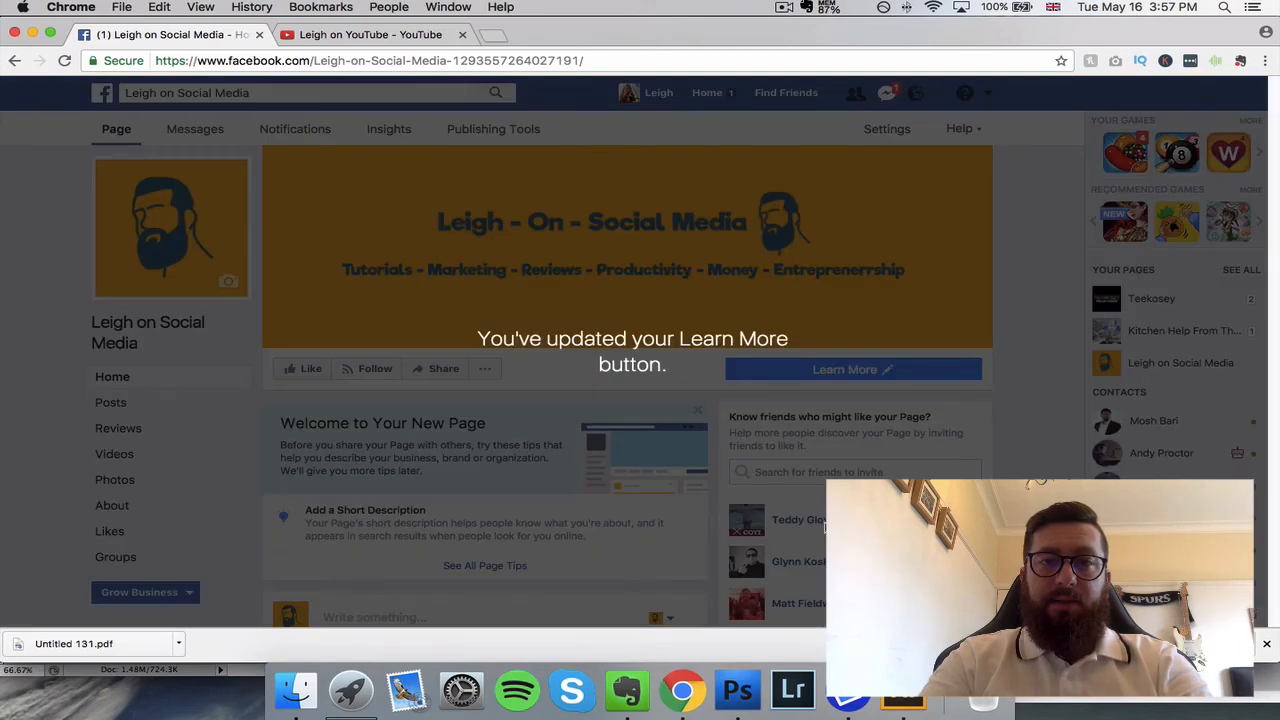
{"action": "left_click", "coordinate": [918, 370]}
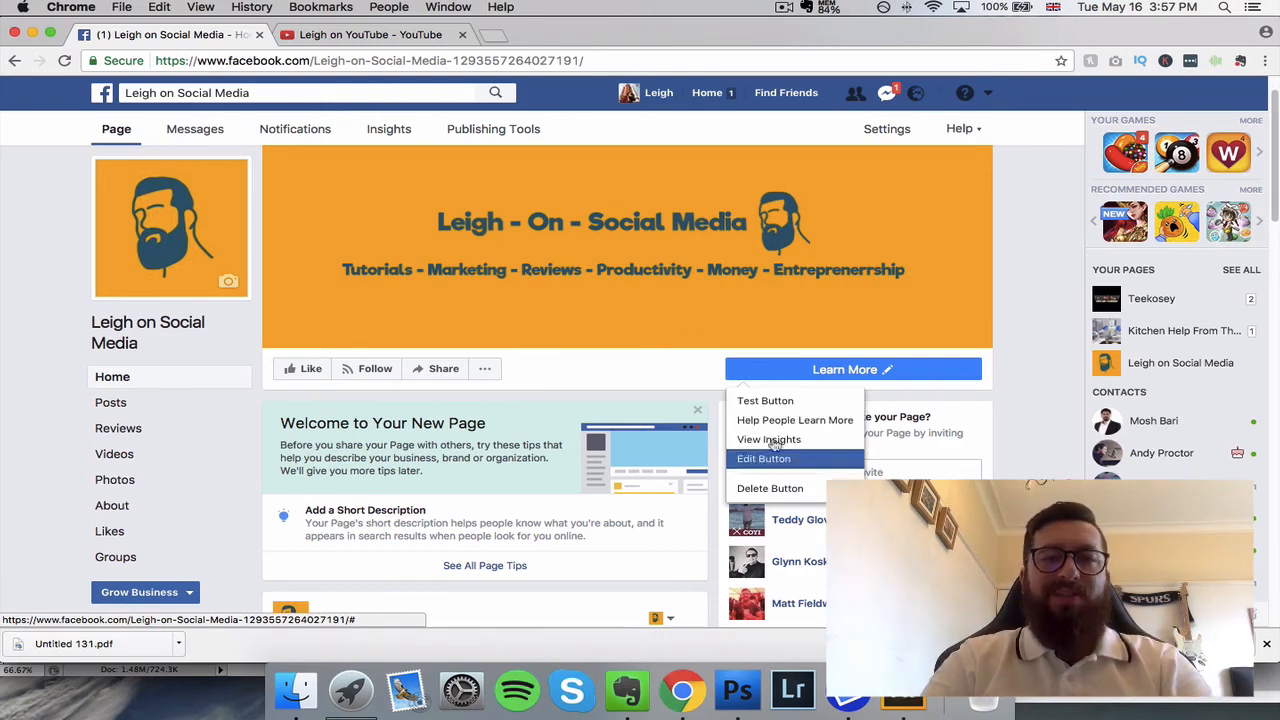
{"action": "left_click", "coordinate": [862, 372]}
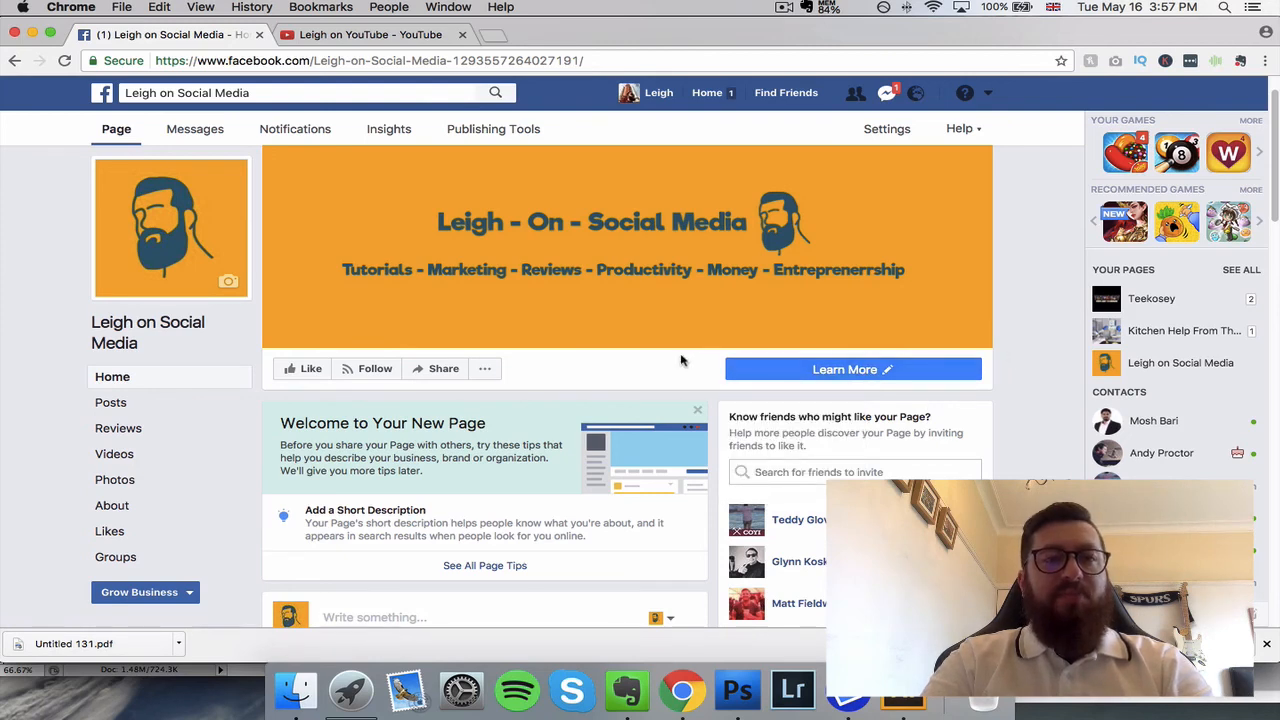